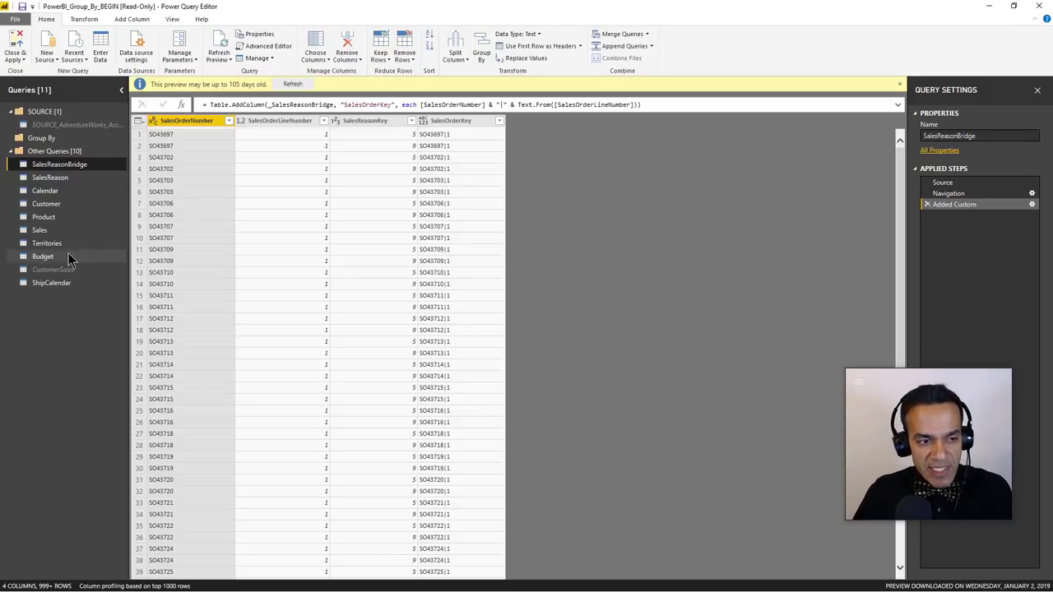
Create a reference to the Budget query and name the new query Budget by Year.
left_click(46, 257)
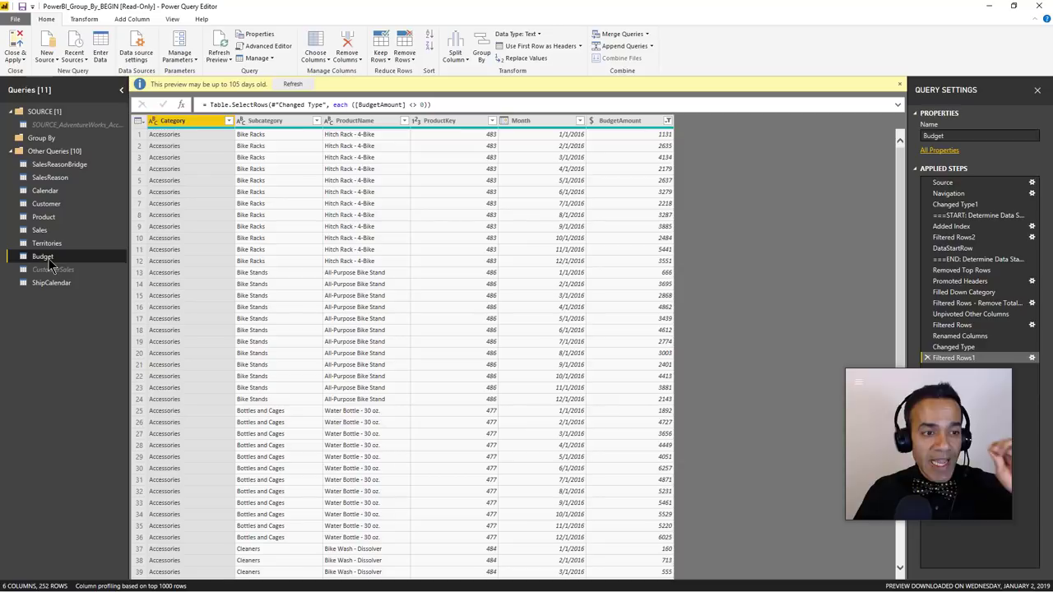
right_click(51, 263)
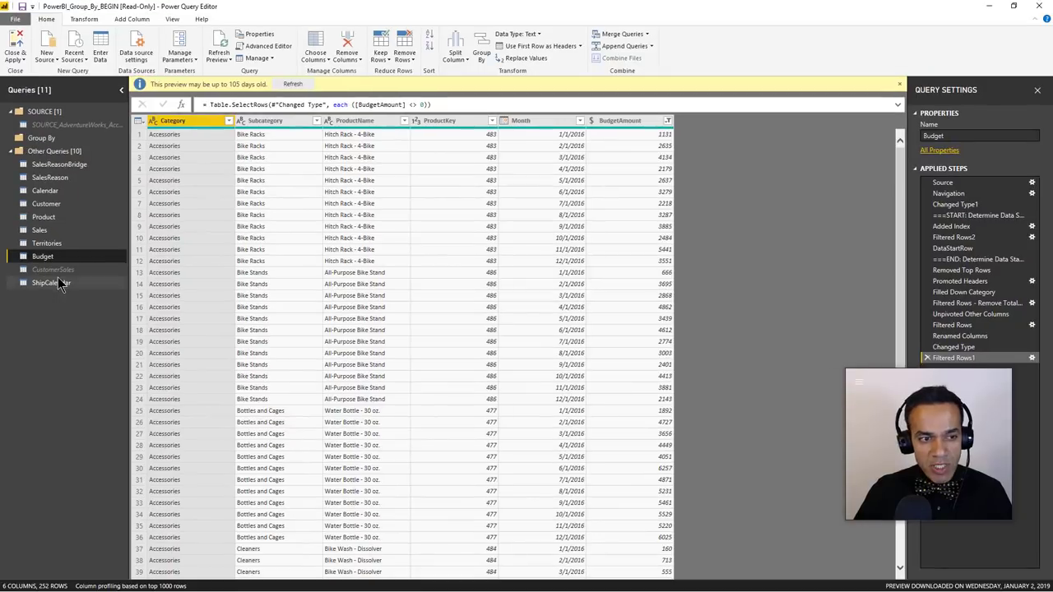
right_click(107, 176)
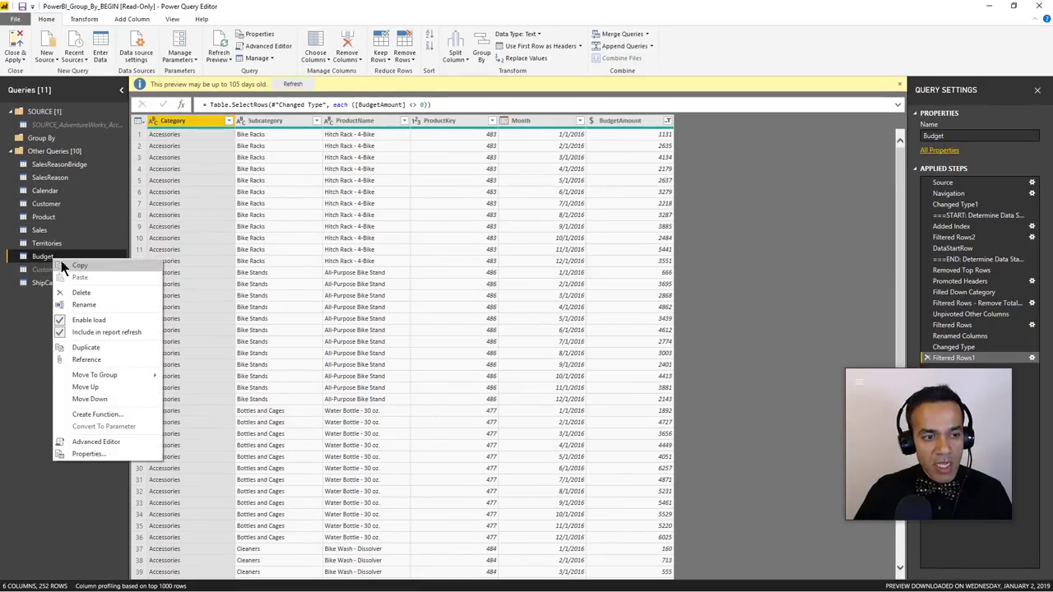
left_click(86, 359)
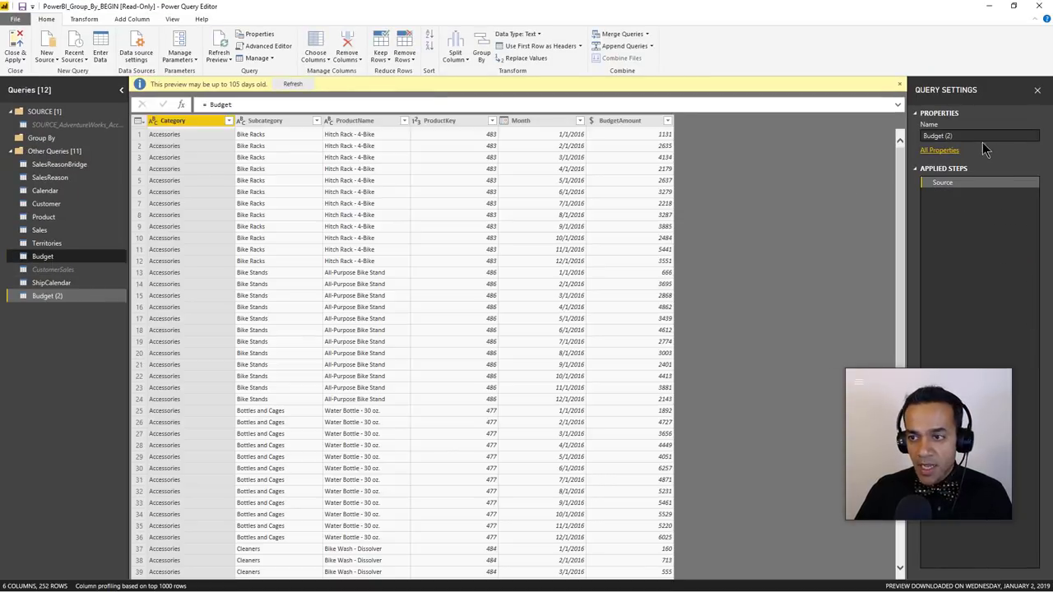
left_click(978, 137)
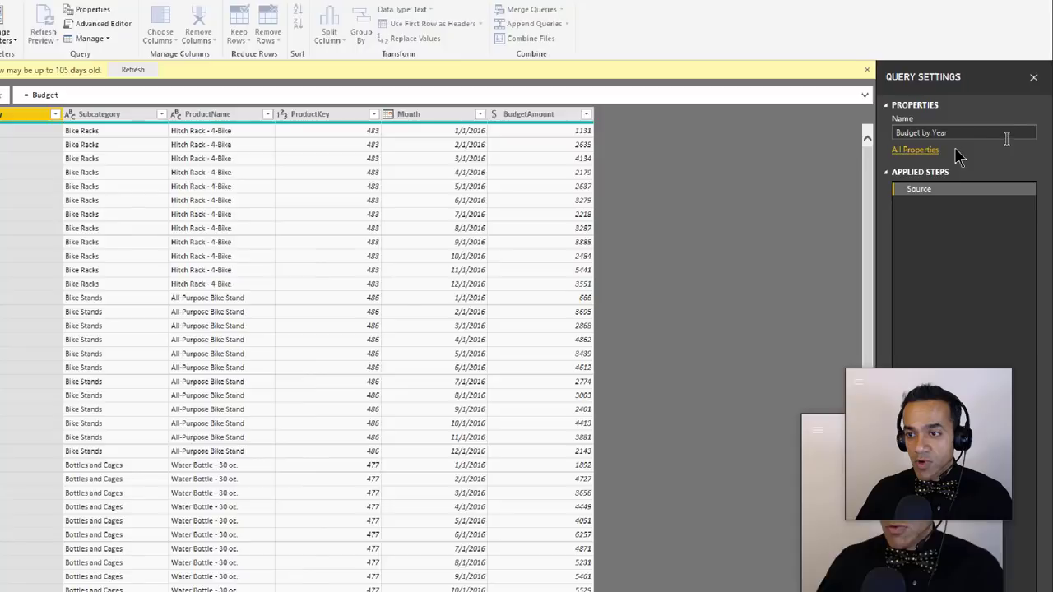
key("Return")
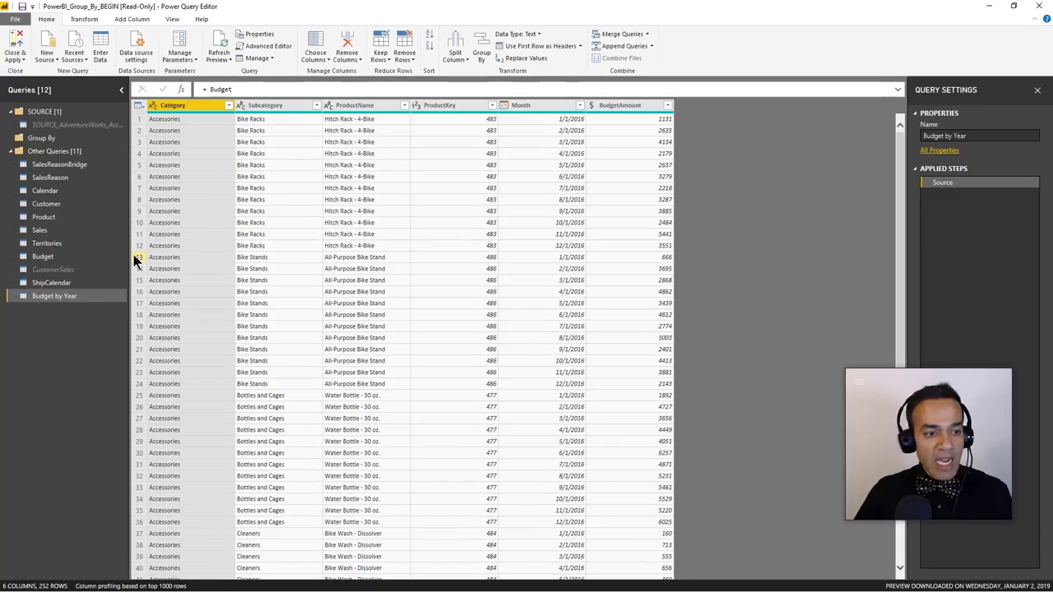
Move the Budget by Year query into the existing Group By query group.
right_click(66, 296)
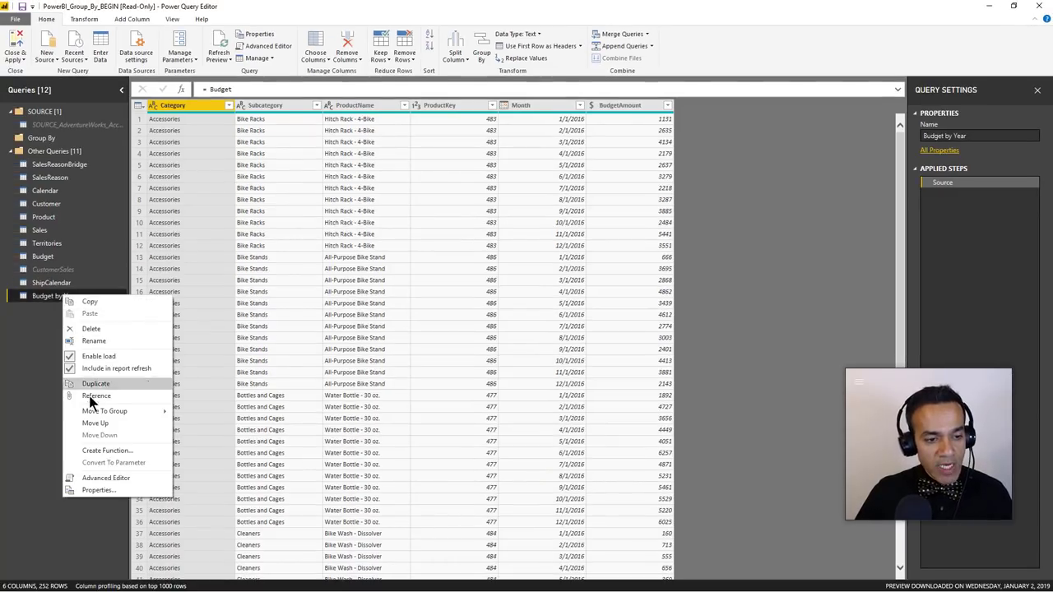
mouse_move(97, 414)
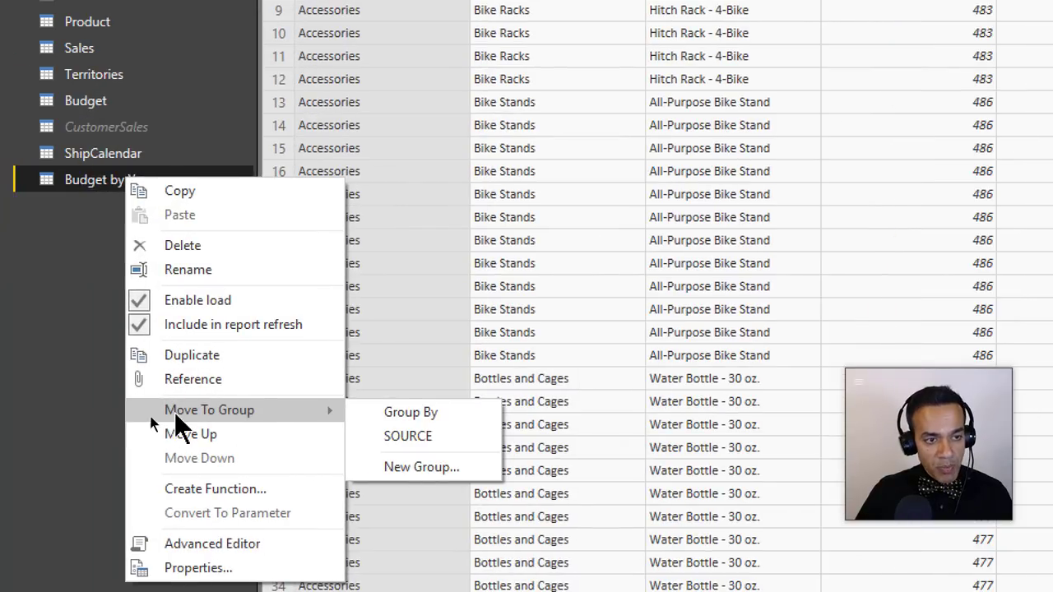
left_click(362, 436)
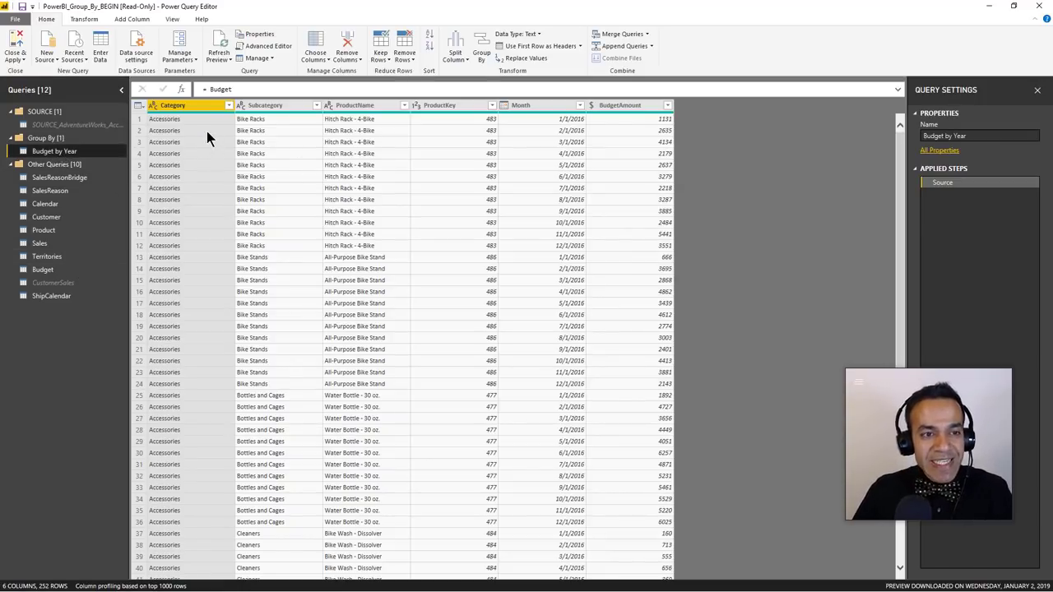
Set up a basic Group By on Category that aggregates the BudgetAmount column with the Sum operation.
left_click(90, 21)
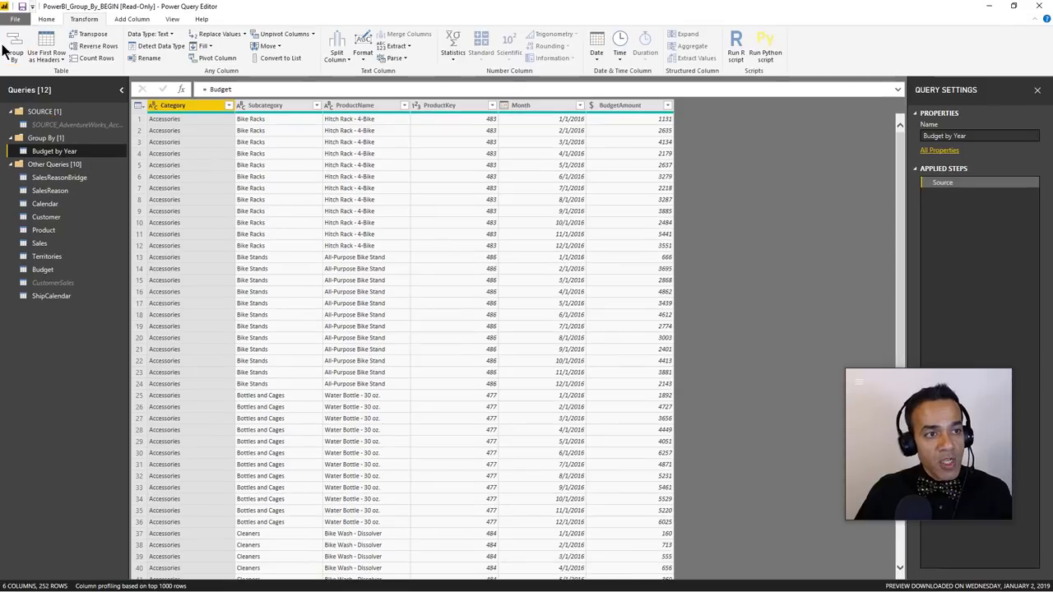
left_click(12, 49)
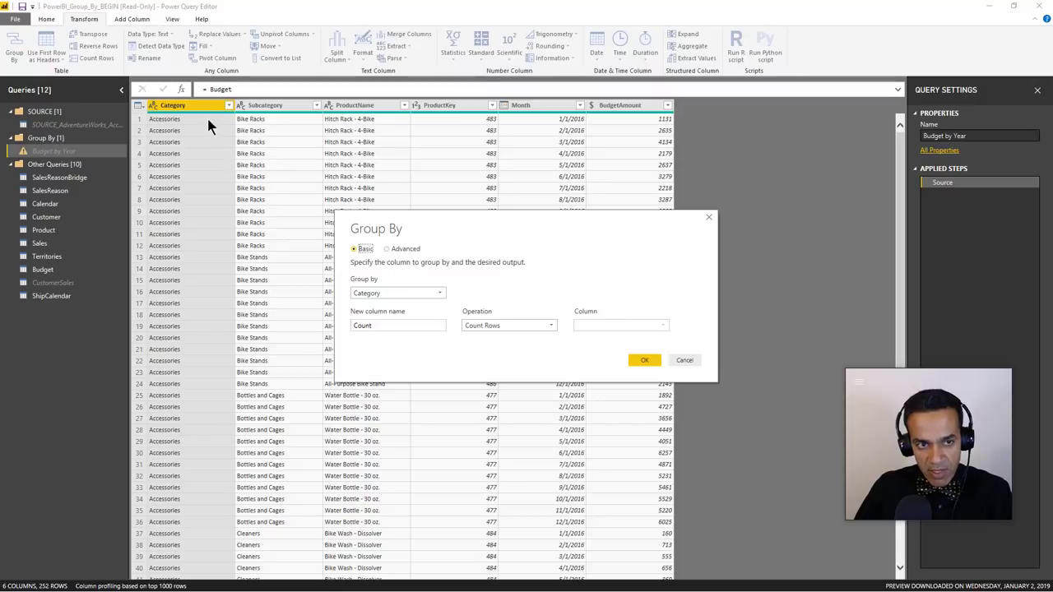
left_click_drag(466, 221, 446, 213)
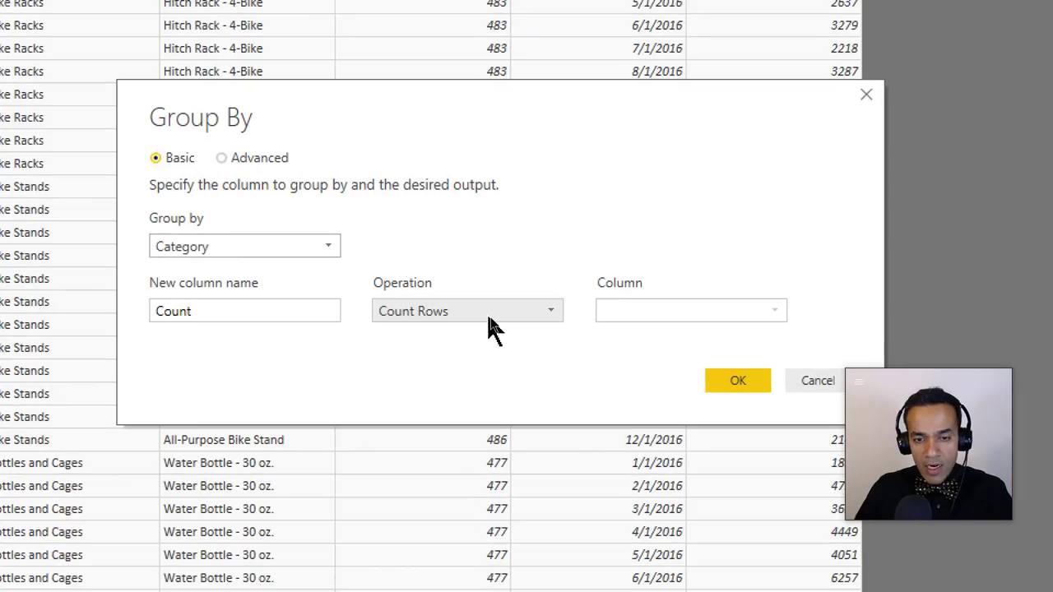
left_click(491, 322)
left_click(462, 334)
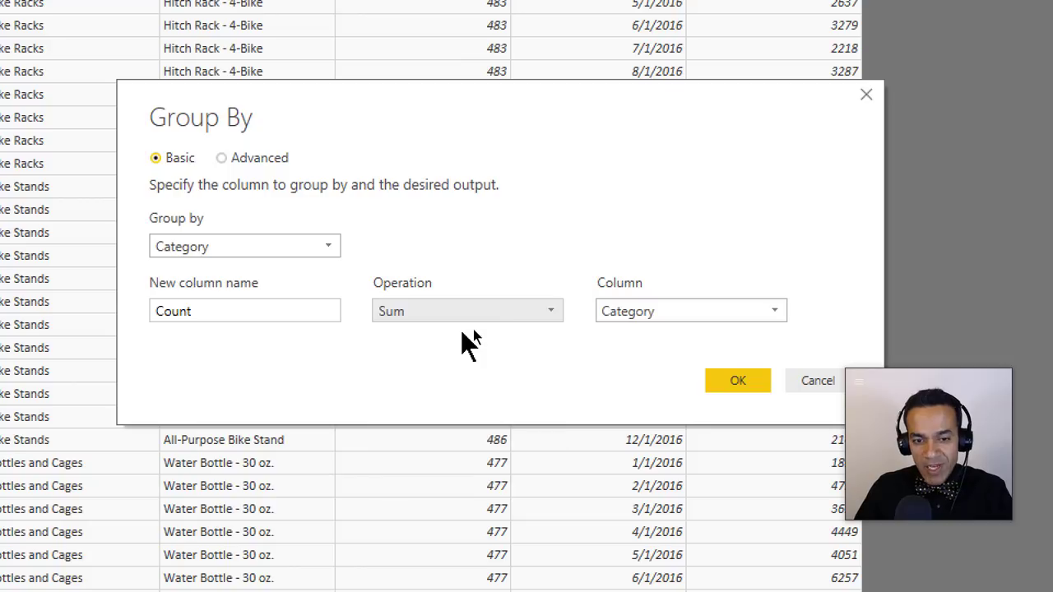
left_click(637, 313)
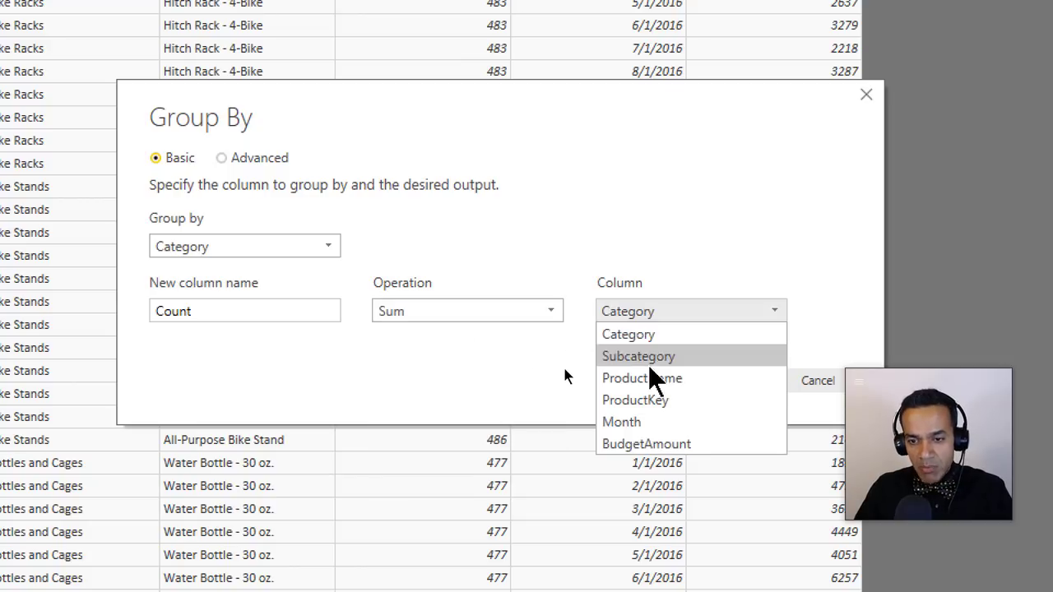
left_click(647, 444)
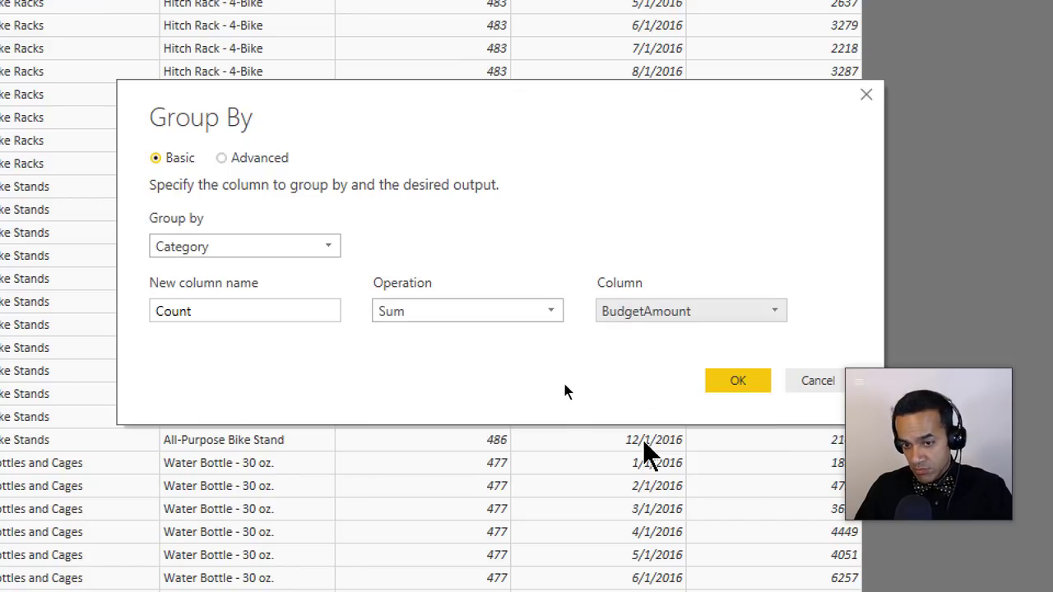
Name the new aggregated column Total Budget and apply the grouping.
left_click(206, 306)
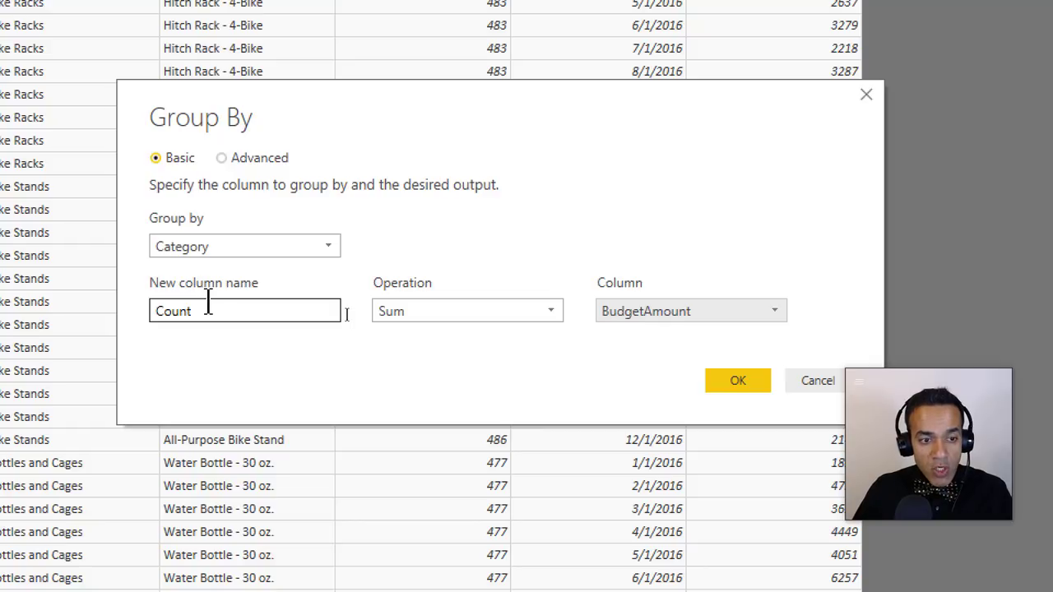
double_click(206, 306)
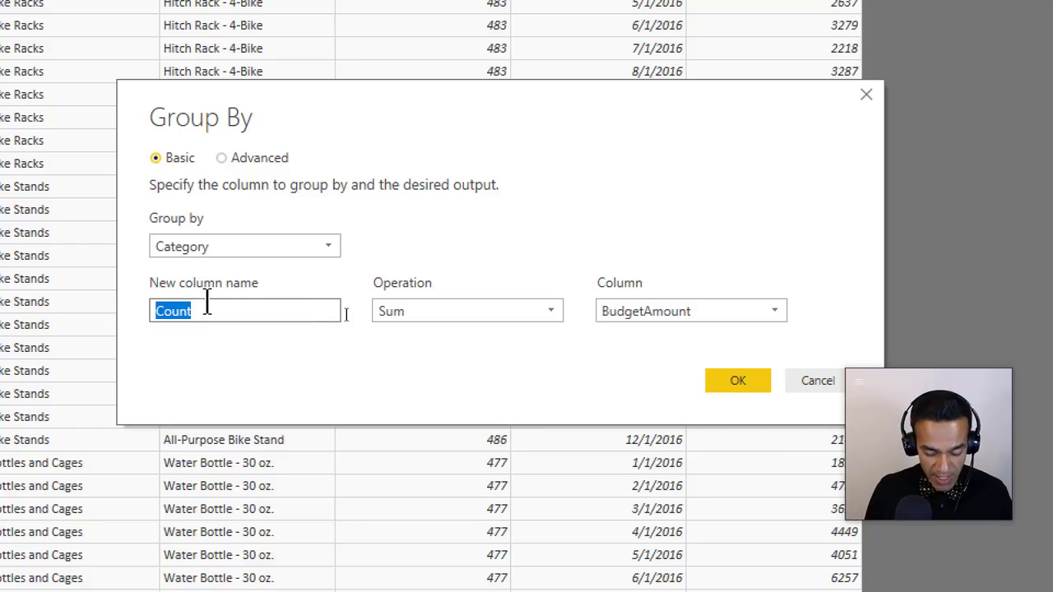
type("Total Bu")
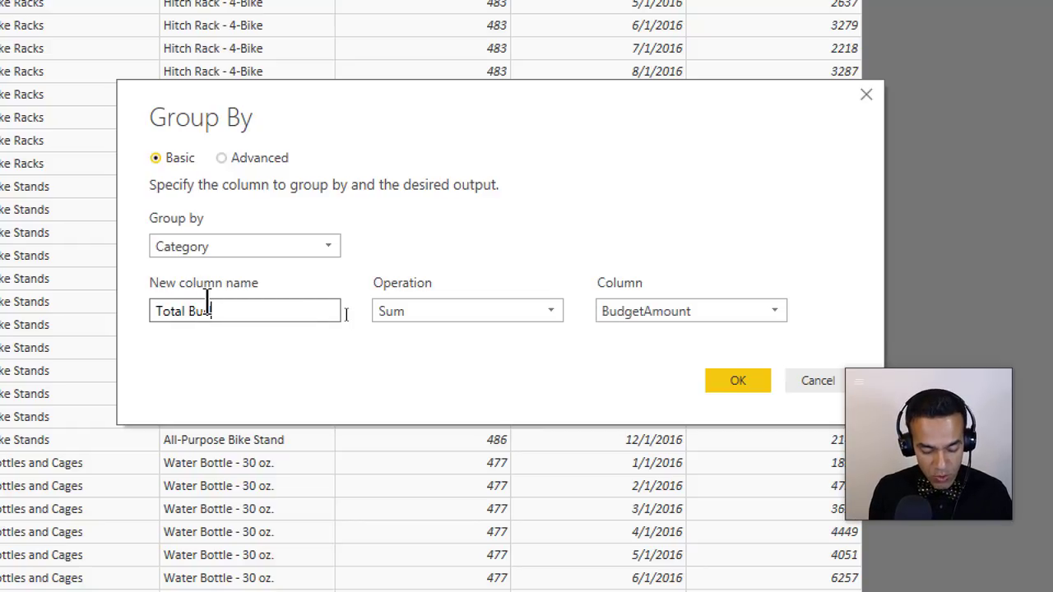
type("dget")
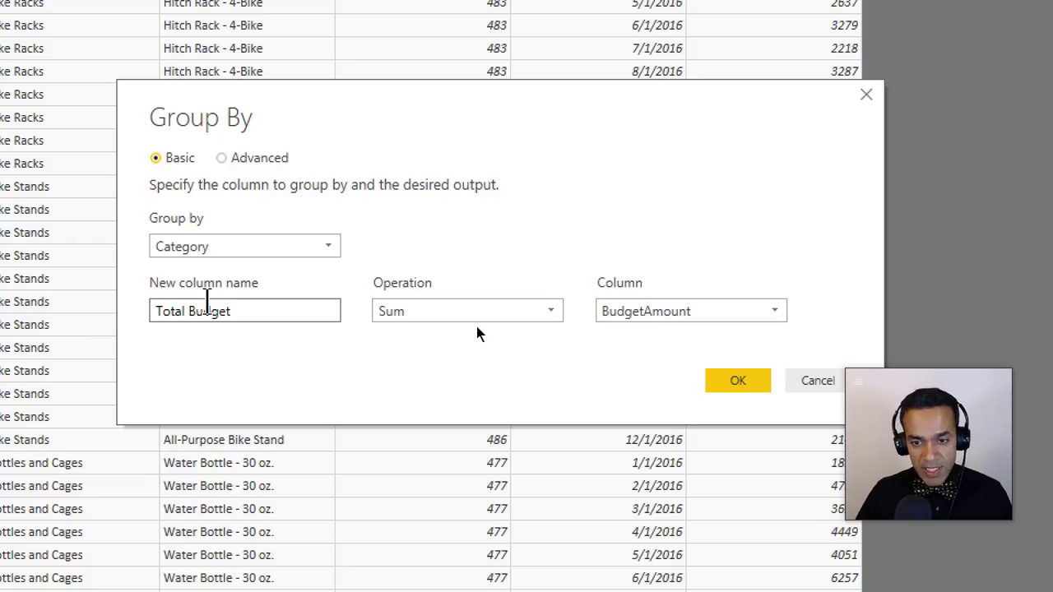
left_click(729, 385)
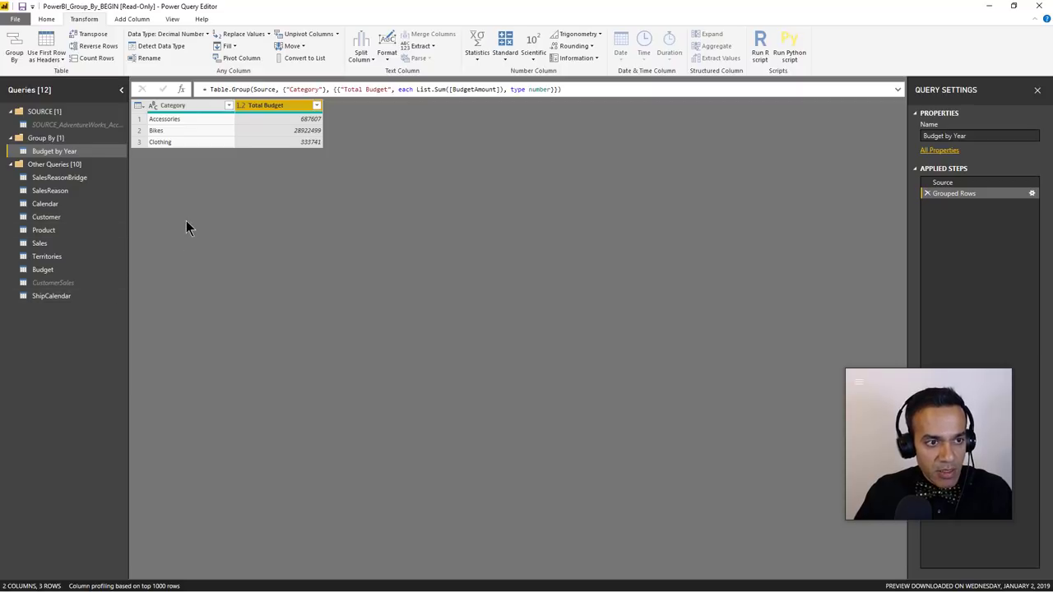
Rename the grouped query to Budget by Category.
left_click(982, 136)
double_click(983, 137)
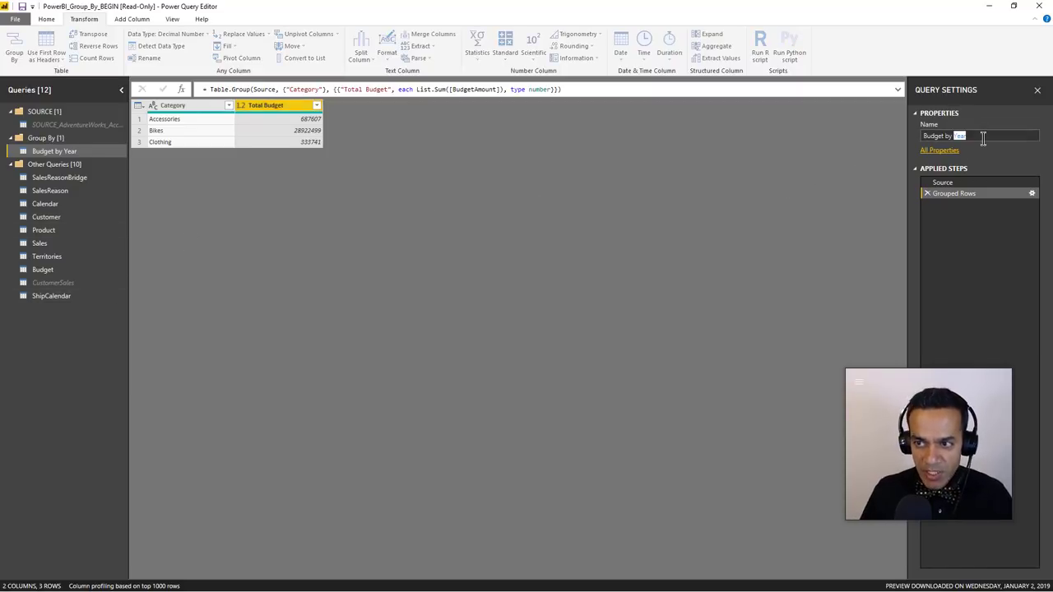
type("Category")
key("Return")
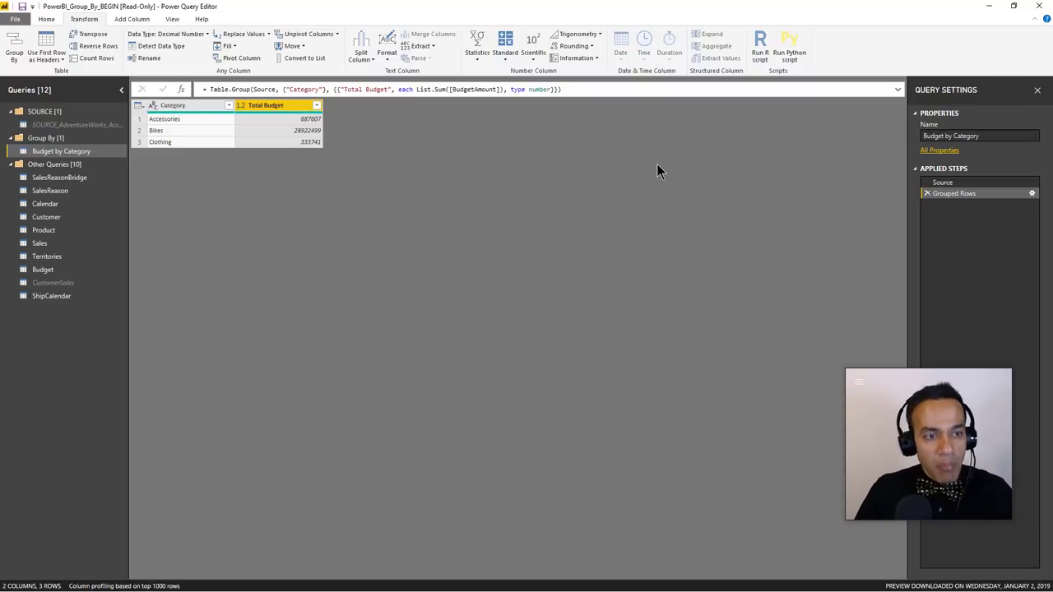
Create another reference to the Budget query and name it Budget by Year.
left_click(54, 269)
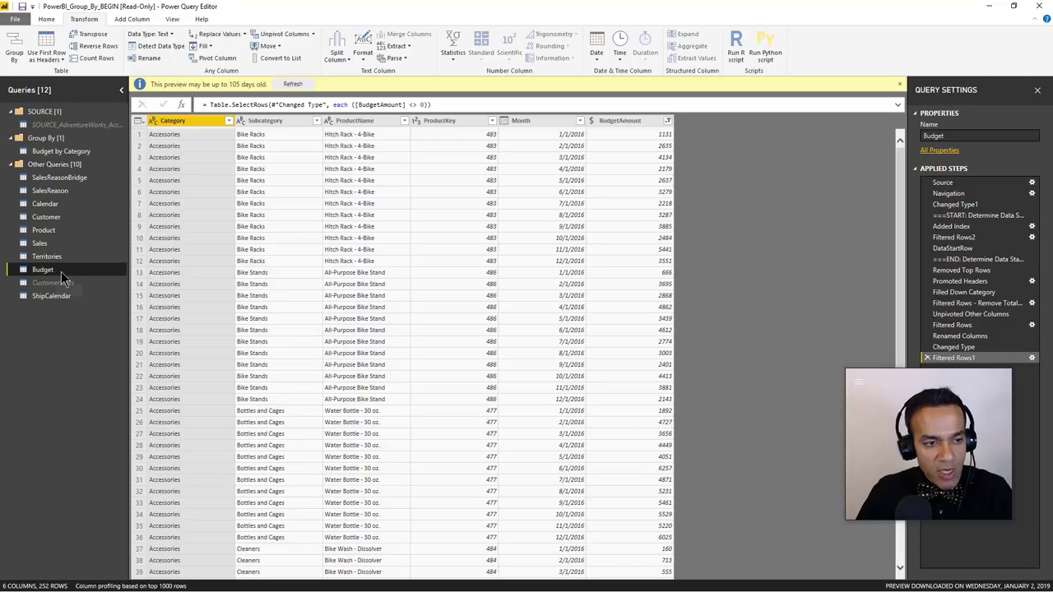
right_click(60, 271)
left_click(95, 373)
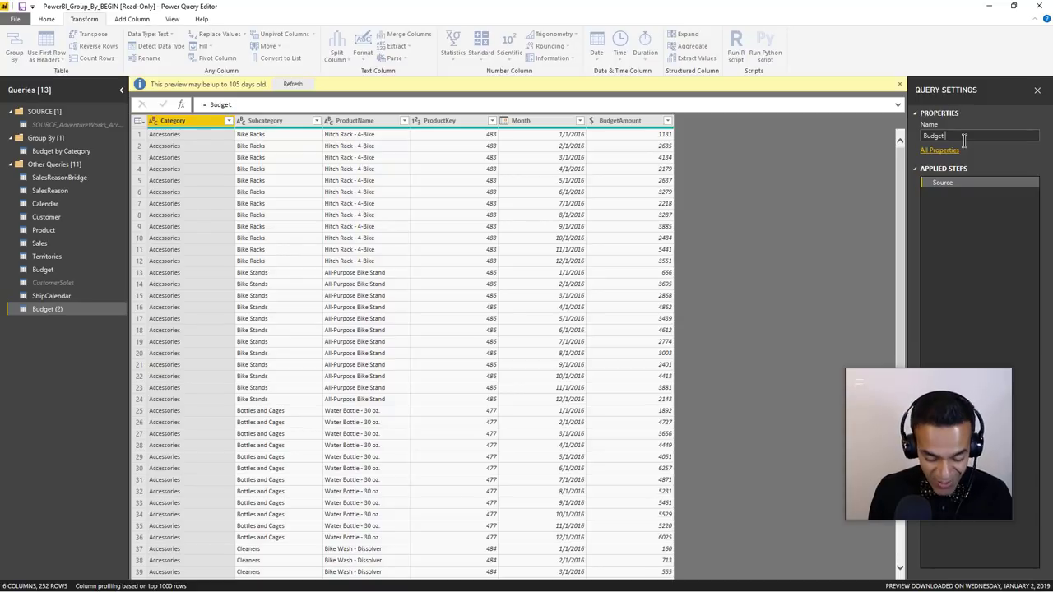
key("Return")
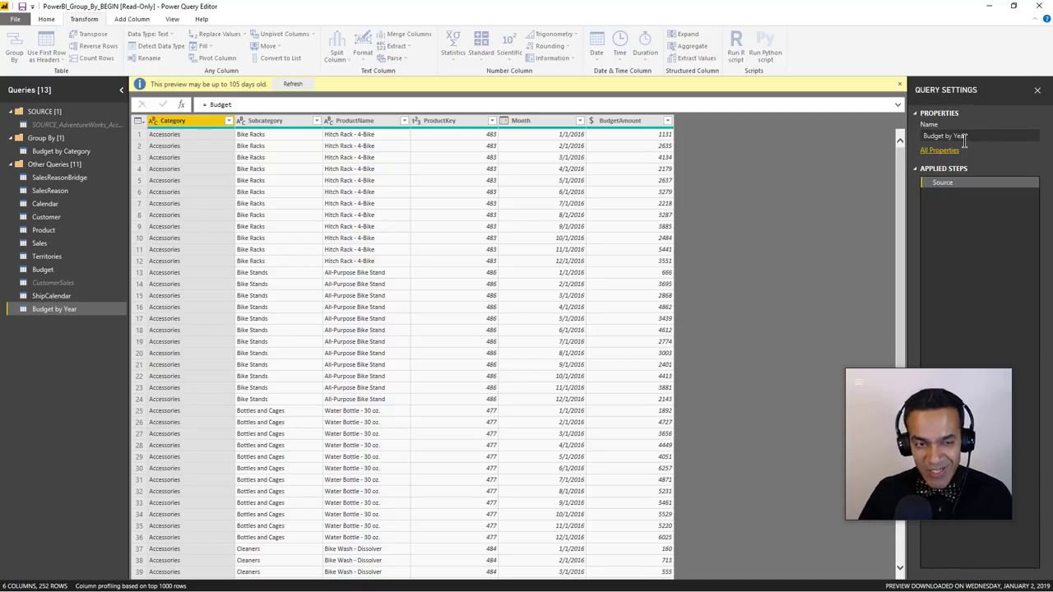
Move the new Budget by Year query into the Group By query group alongside Budget by Category.
right_click(59, 310)
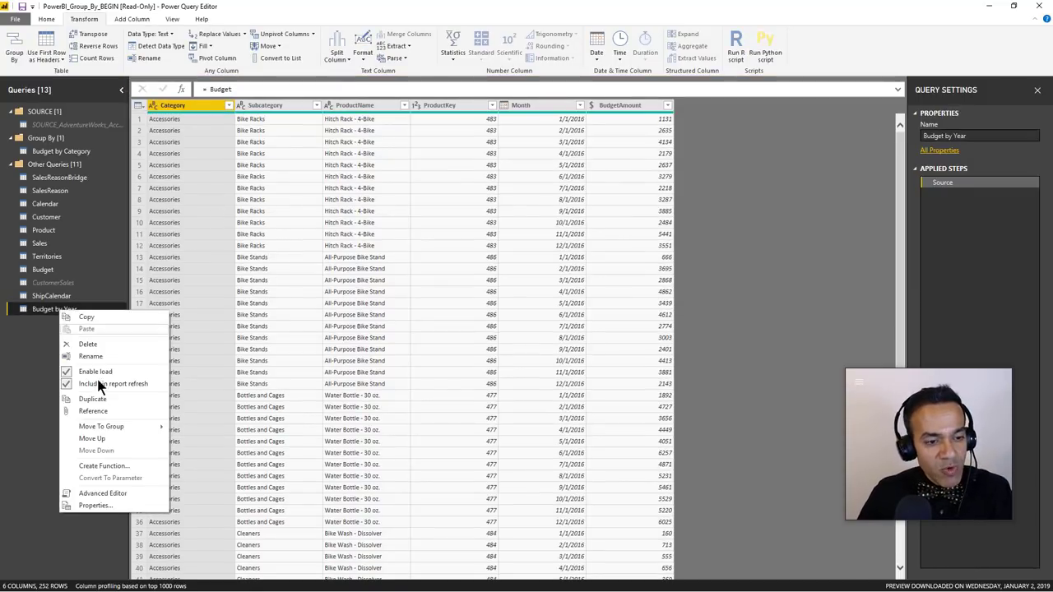
mouse_move(91, 427)
left_click(197, 429)
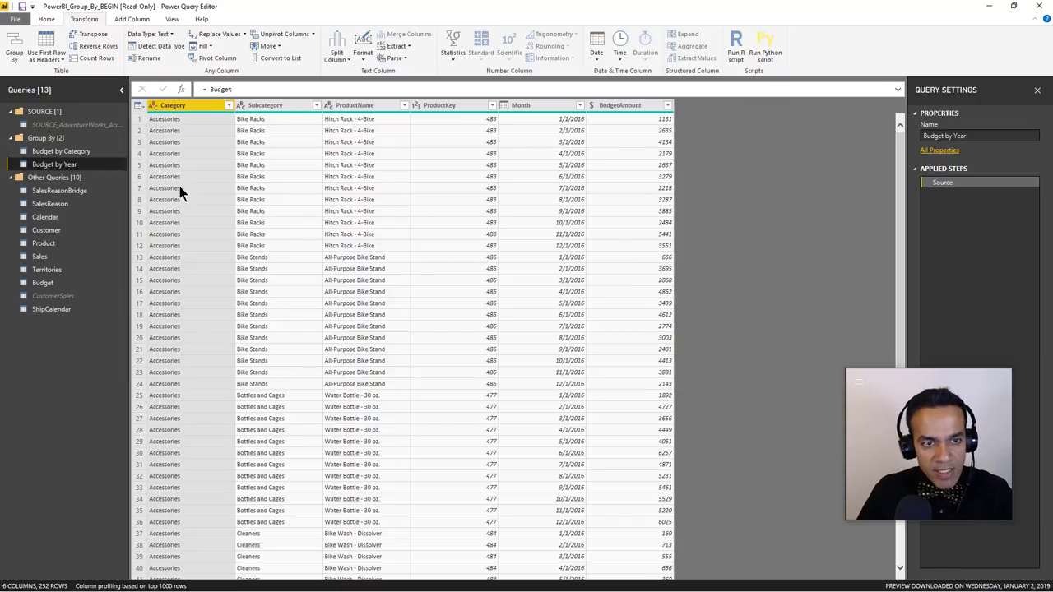
Transform the dates in the Month column of Budget by Year into their year.
left_click(542, 104)
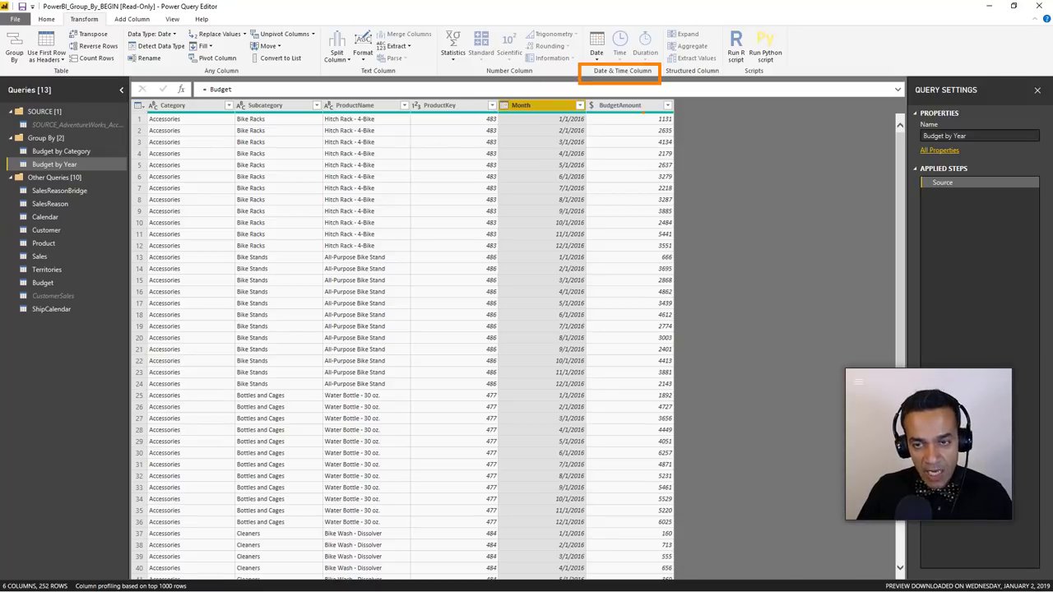
left_click(600, 55)
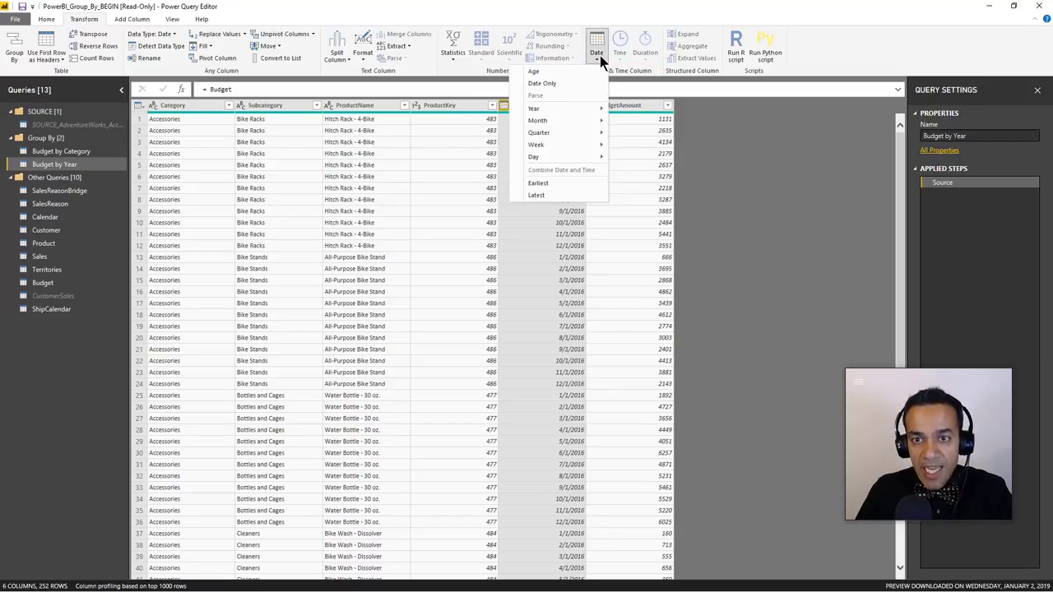
mouse_move(555, 107)
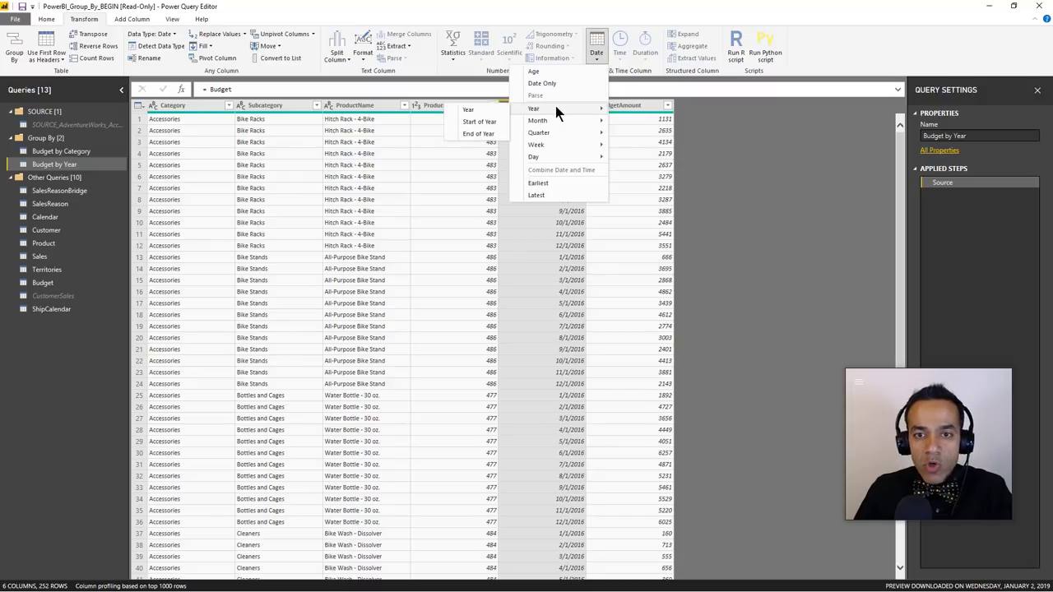
left_click(497, 109)
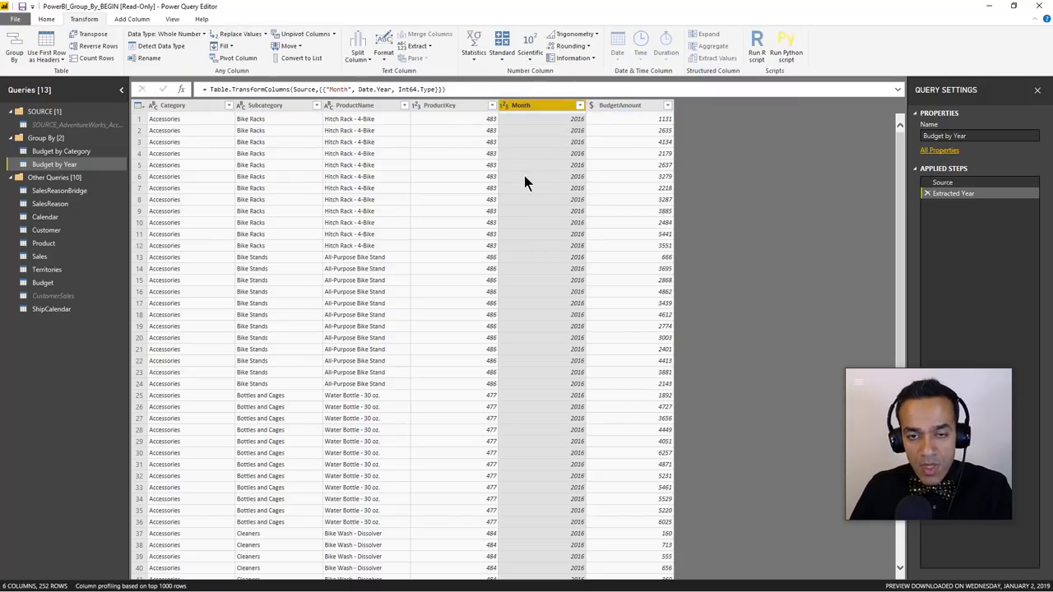
Rename the Month column to Year.
double_click(528, 106)
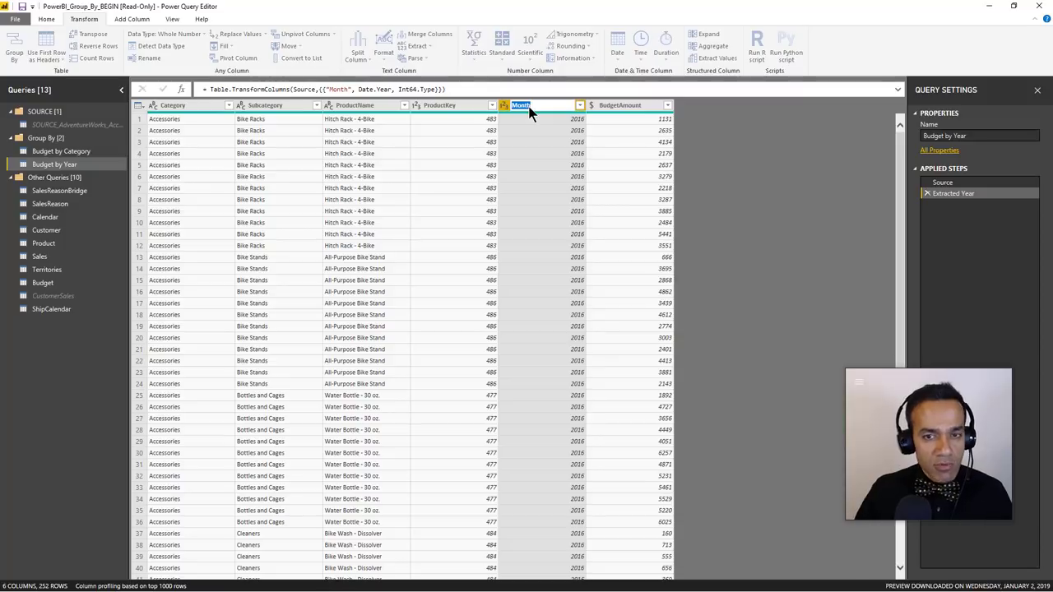
type("Year")
key("Return")
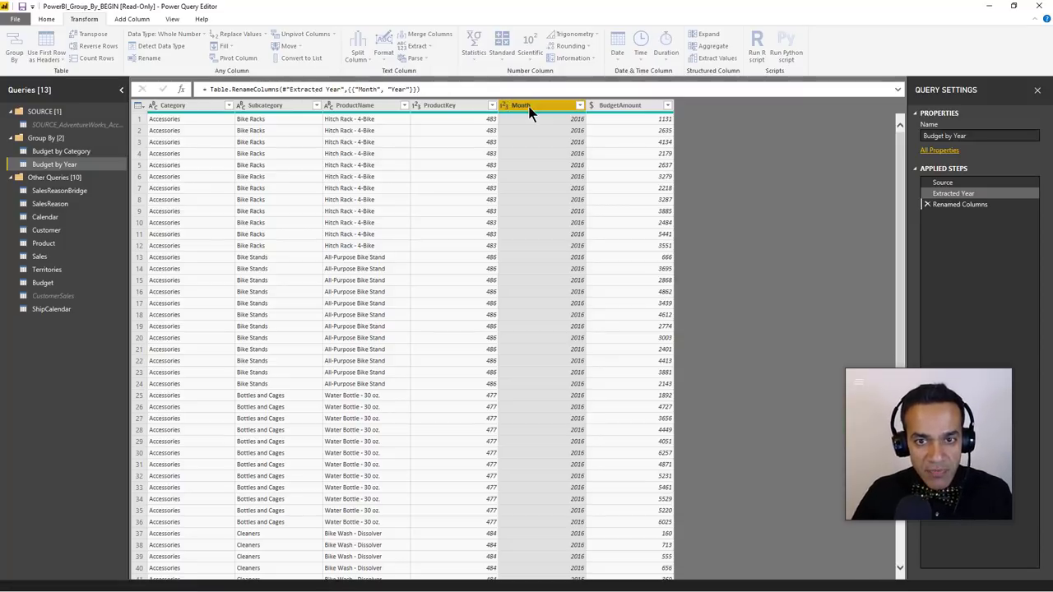
Group the Budget by Year query by Year, summing BudgetAmount into a new column named Total Budget.
left_click(14, 51)
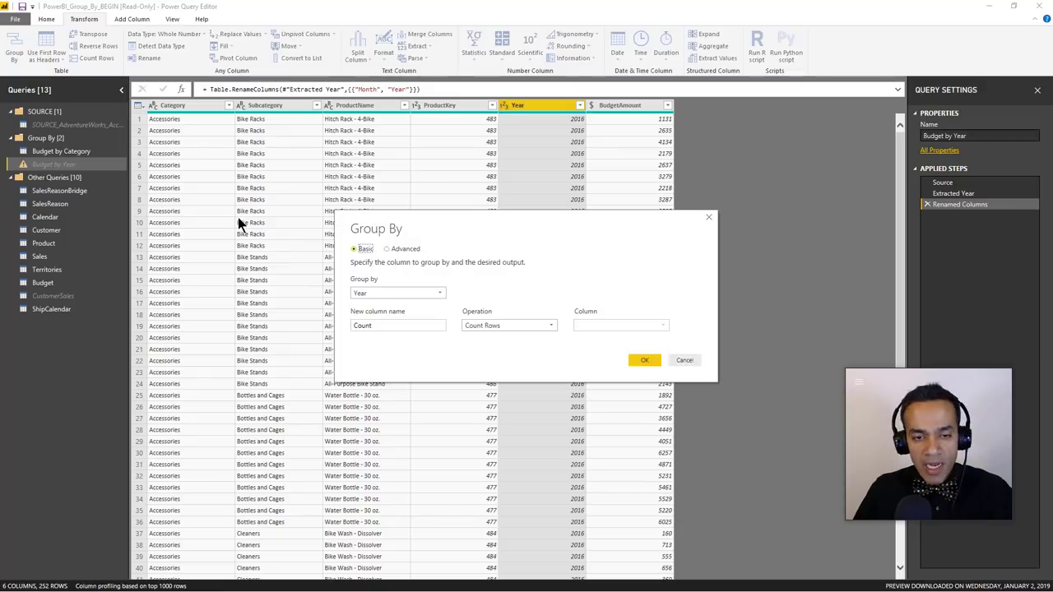
left_click(501, 327)
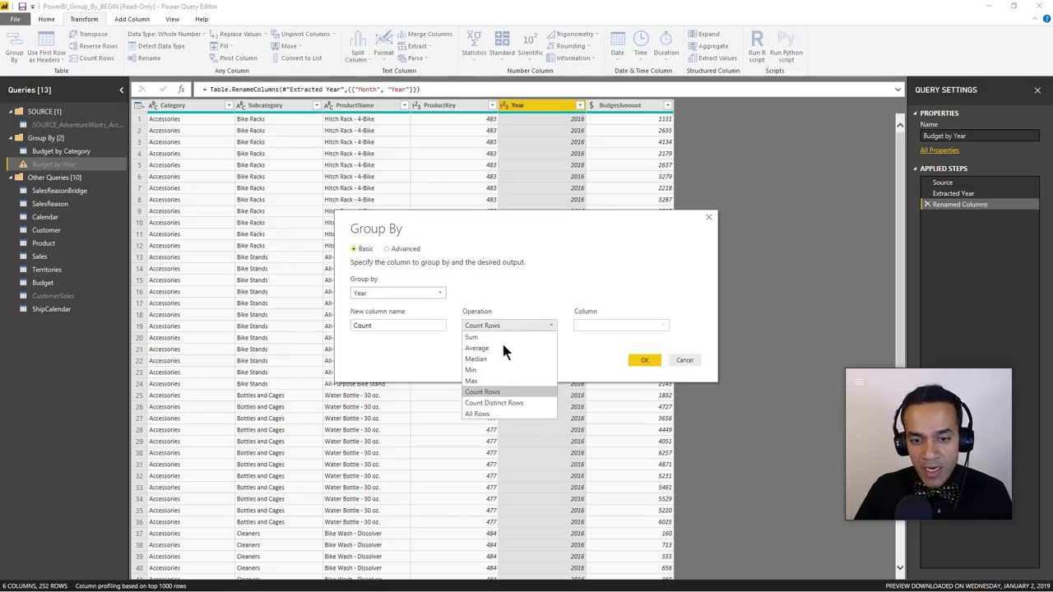
left_click(489, 414)
left_click(501, 324)
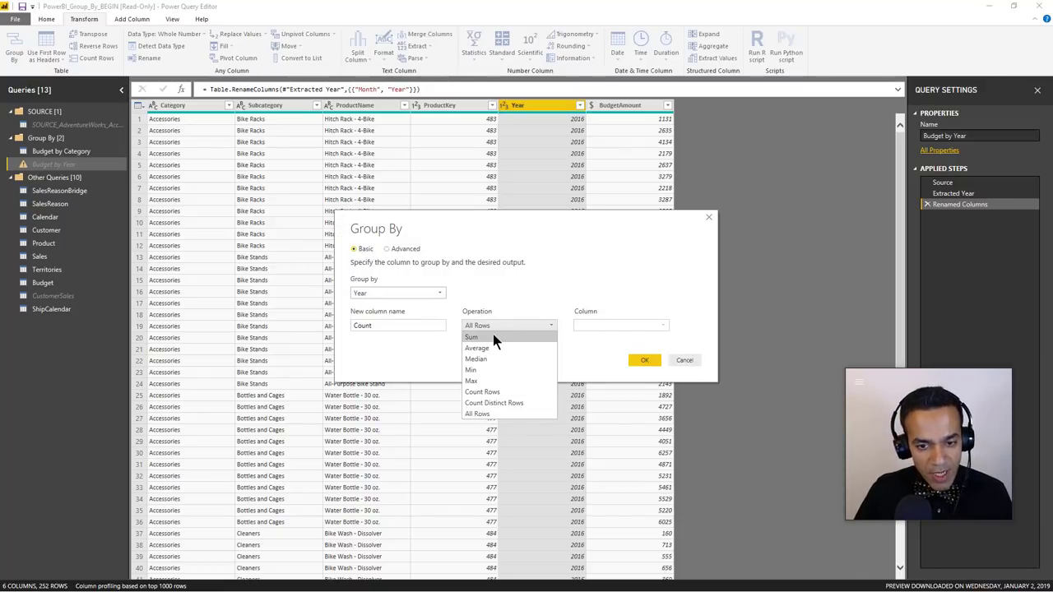
left_click(493, 336)
left_click(598, 325)
left_click(595, 391)
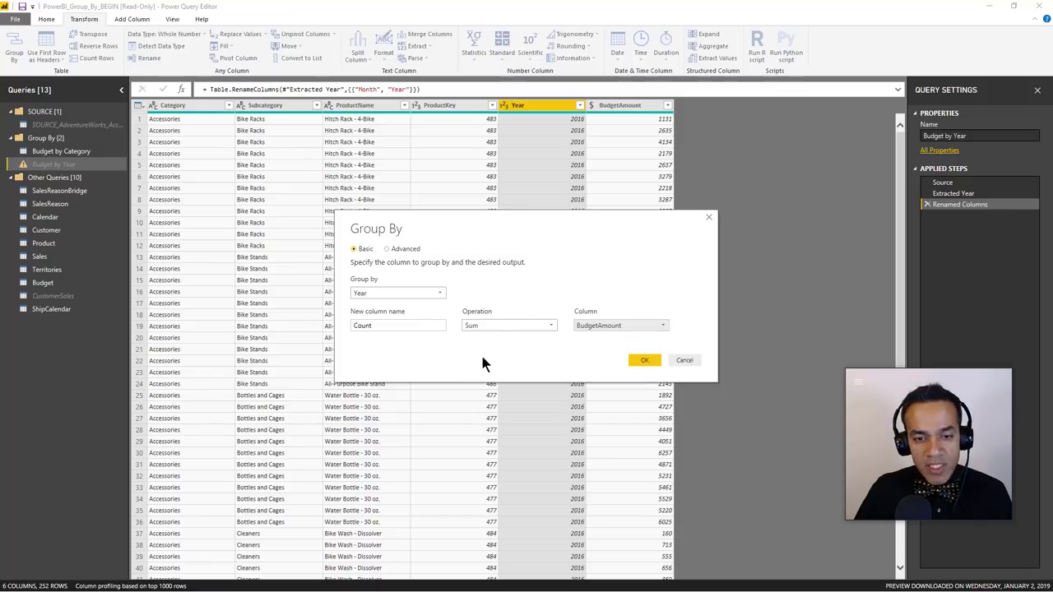
double_click(411, 325)
type("Total Budge")
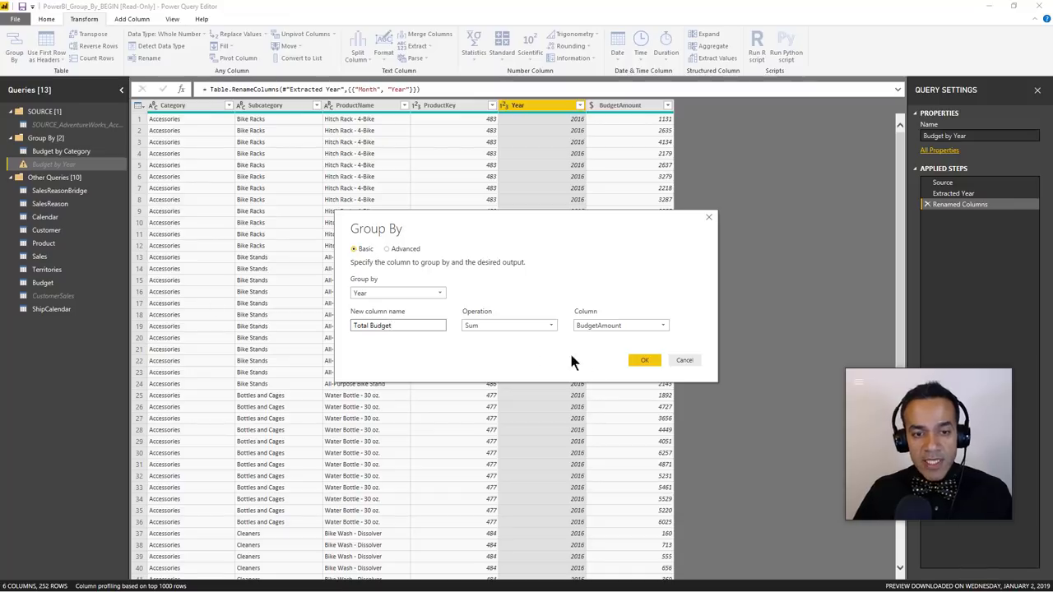
left_click(644, 360)
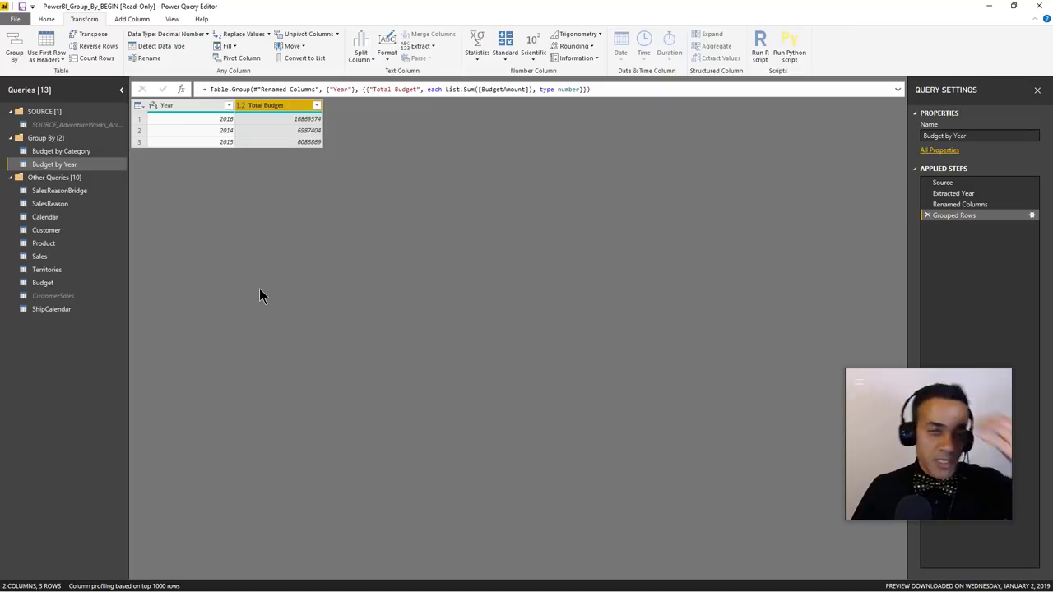
Create another reference to the Budget query and name it Budget by Year and Category.
left_click(41, 284)
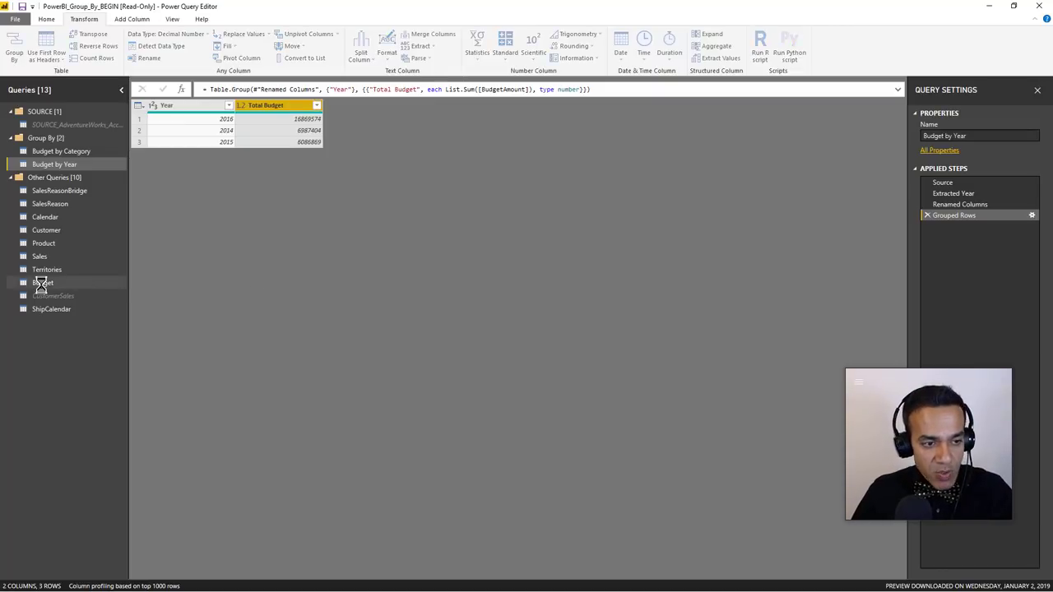
right_click(43, 290)
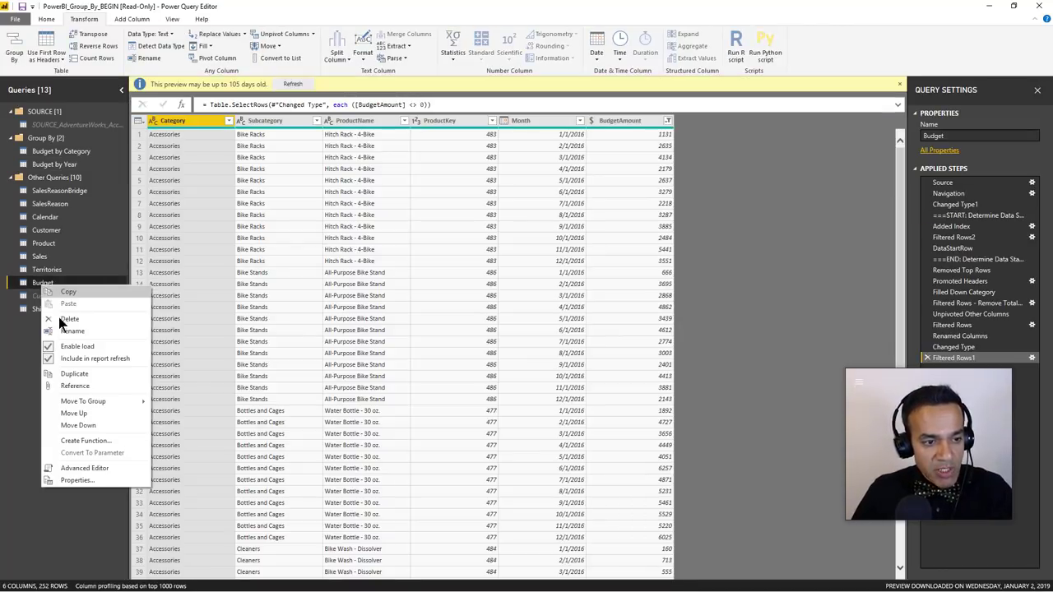
left_click(81, 383)
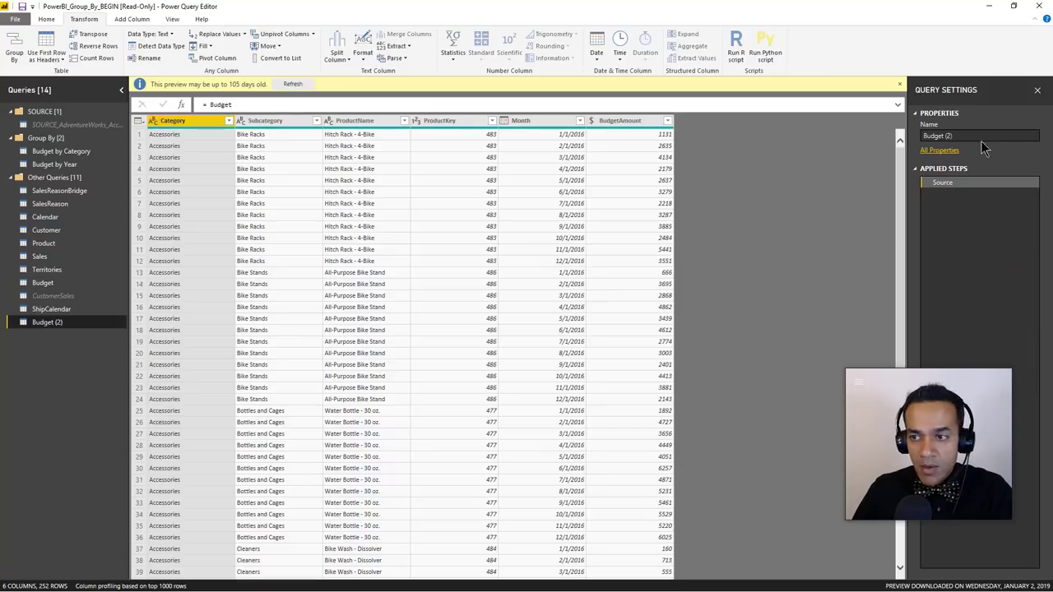
left_click(983, 136)
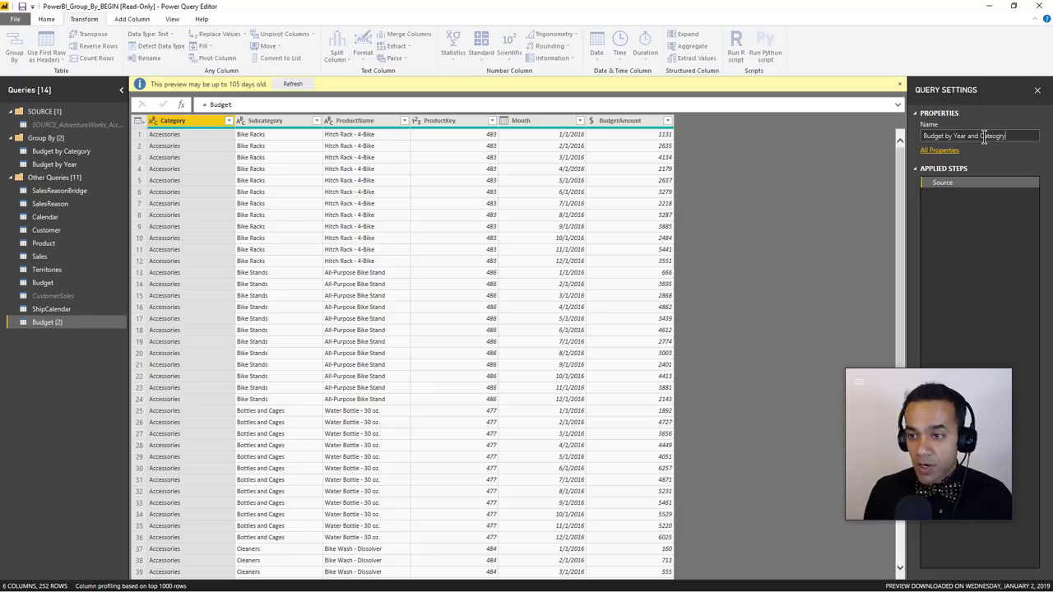
key("Return")
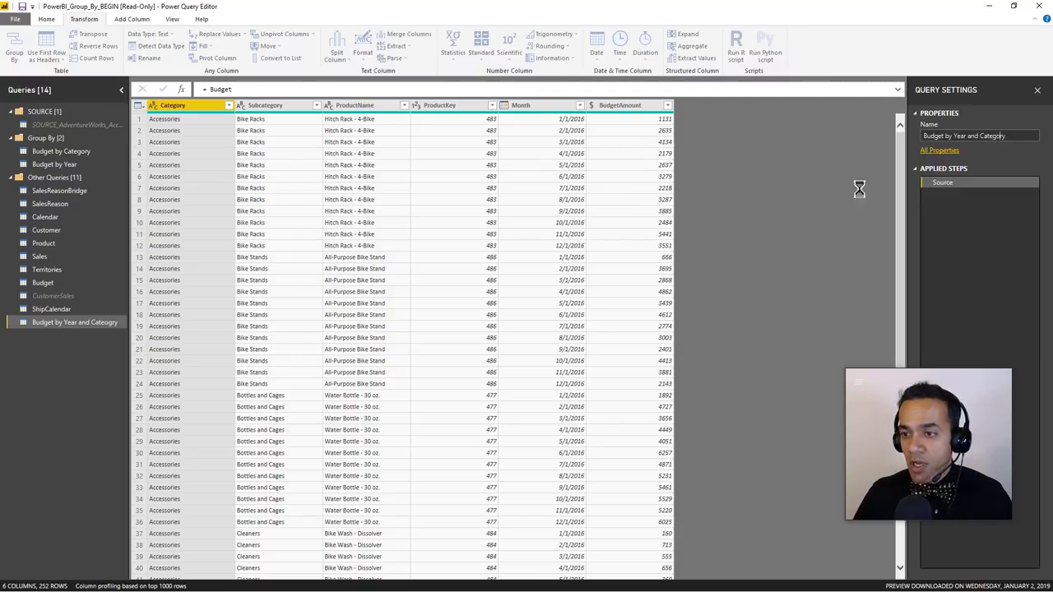
Move the Budget by Year and Category query into the Group By query group.
right_click(107, 323)
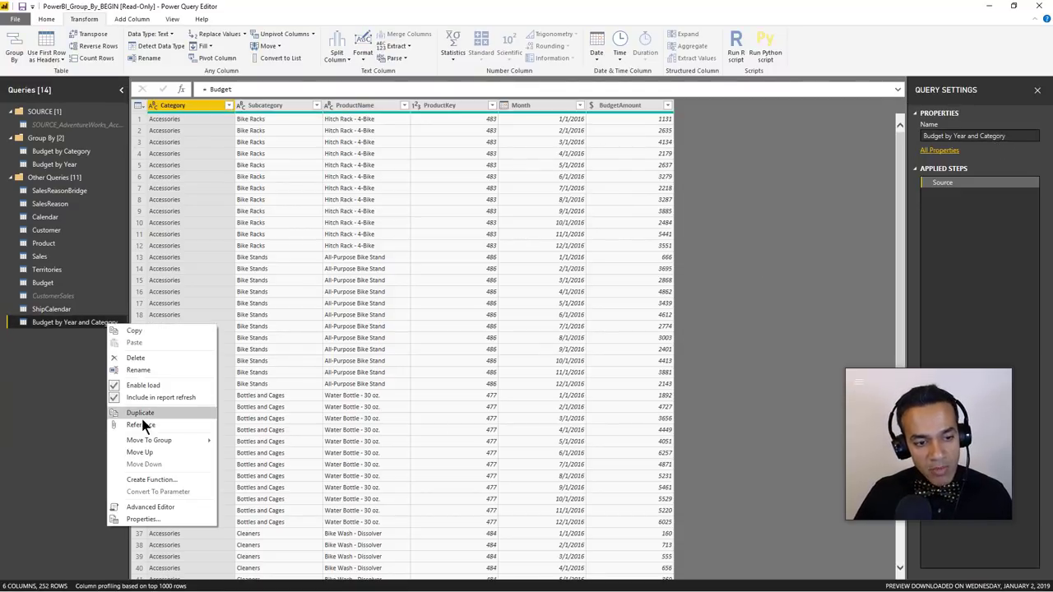
mouse_move(148, 440)
left_click(243, 442)
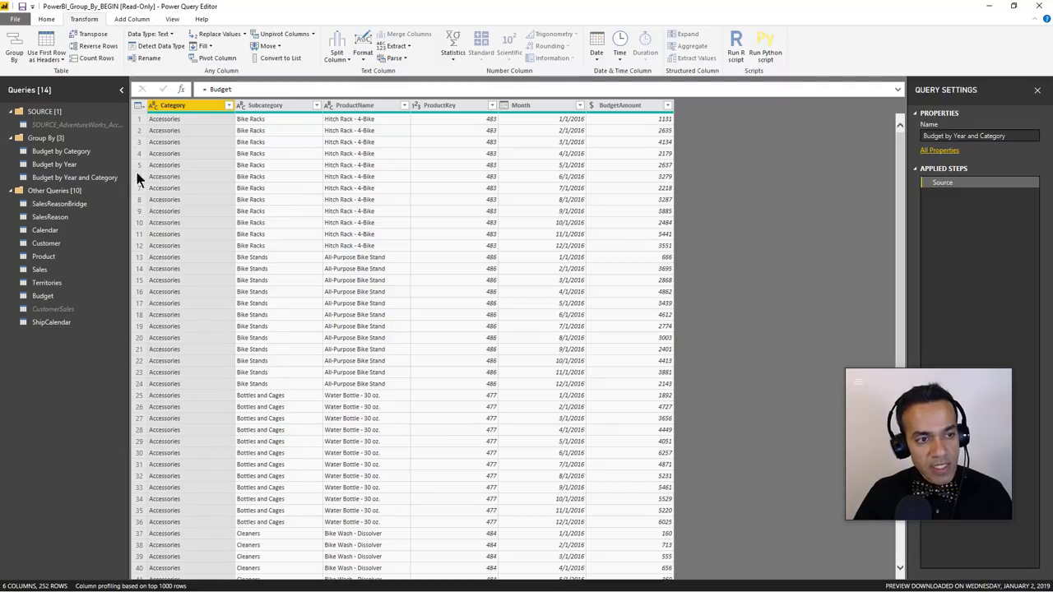
Transform the Month column's dates in Budget by Year and Category into their year and rename the column Year.
left_click(539, 107)
left_click(603, 59)
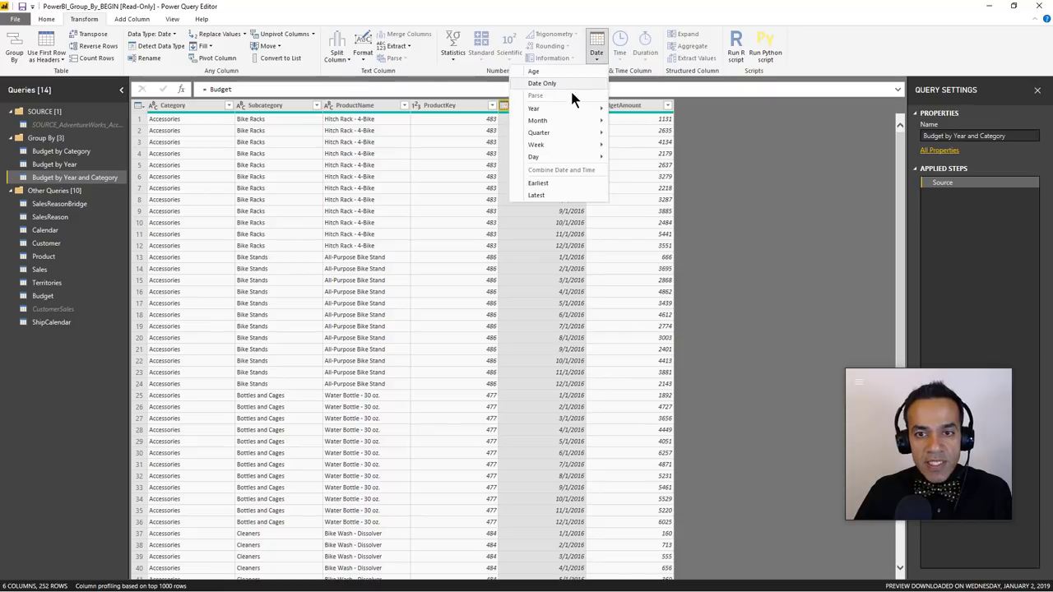
mouse_move(548, 110)
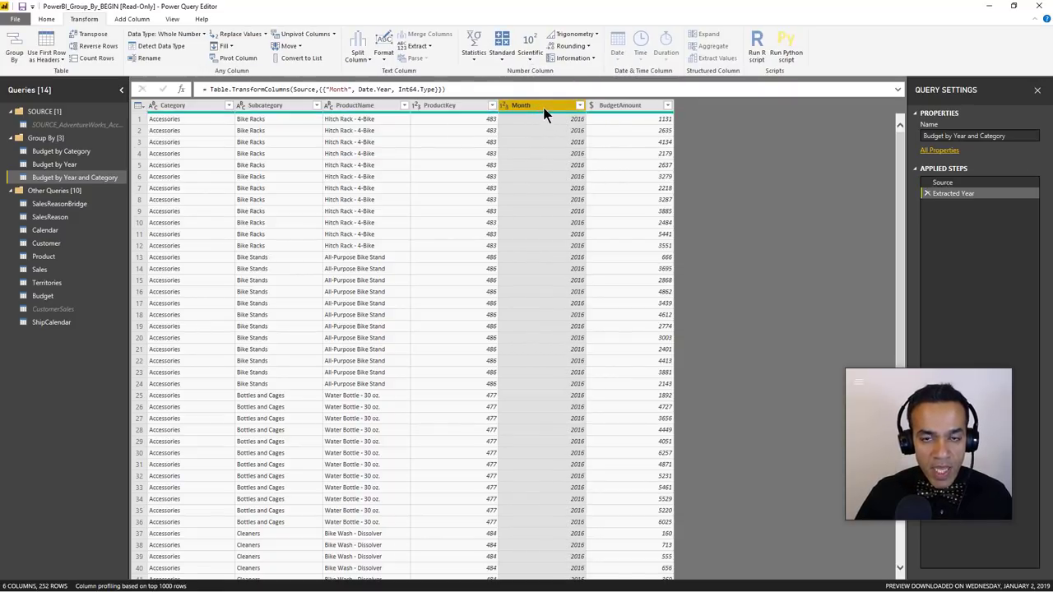
double_click(540, 107)
type("Year")
key("Return")
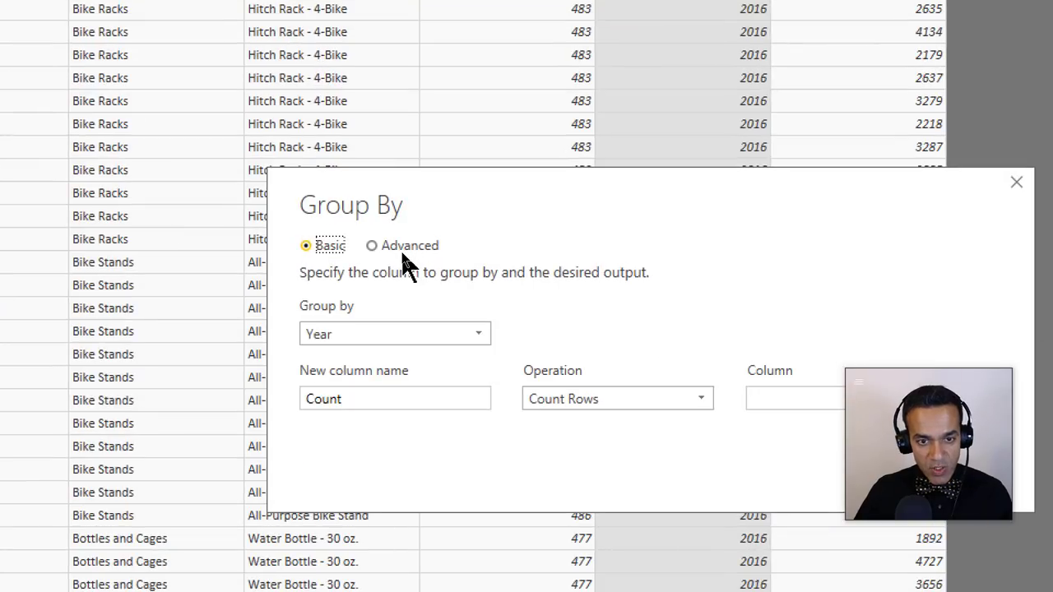
Start an advanced Group By on Budget by Year and Category, grouping by Year and adding Category as the second grouping.
key("Escape")
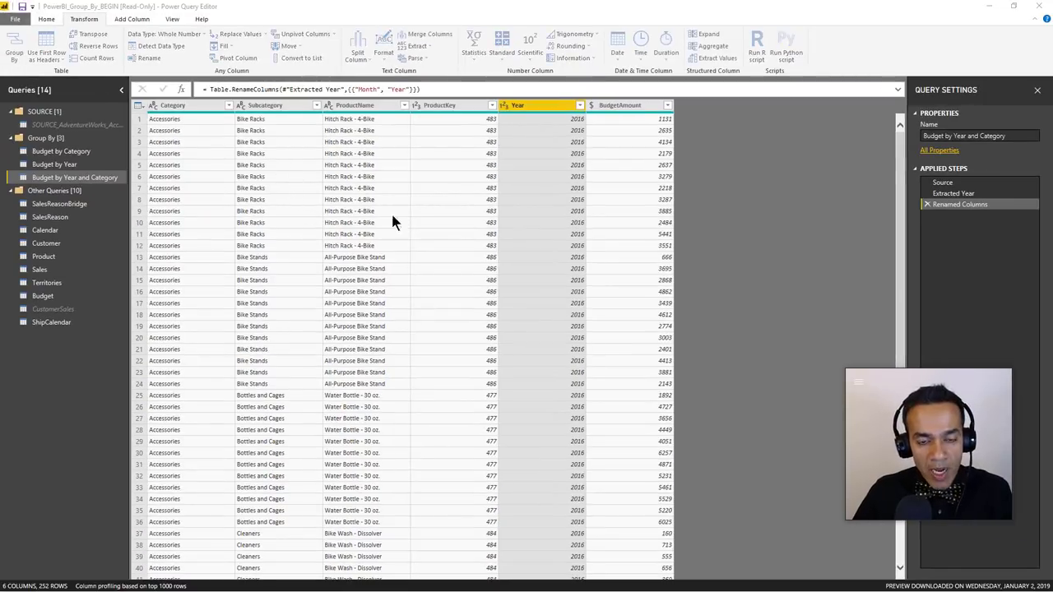
key("alt+t")
key("g")
left_click(402, 249)
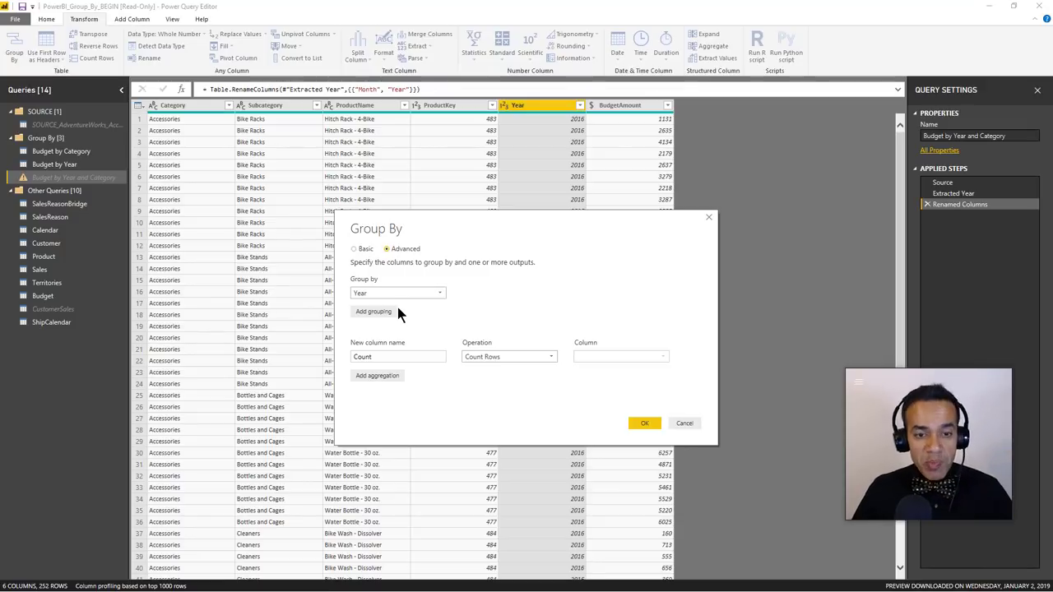
left_click(377, 311)
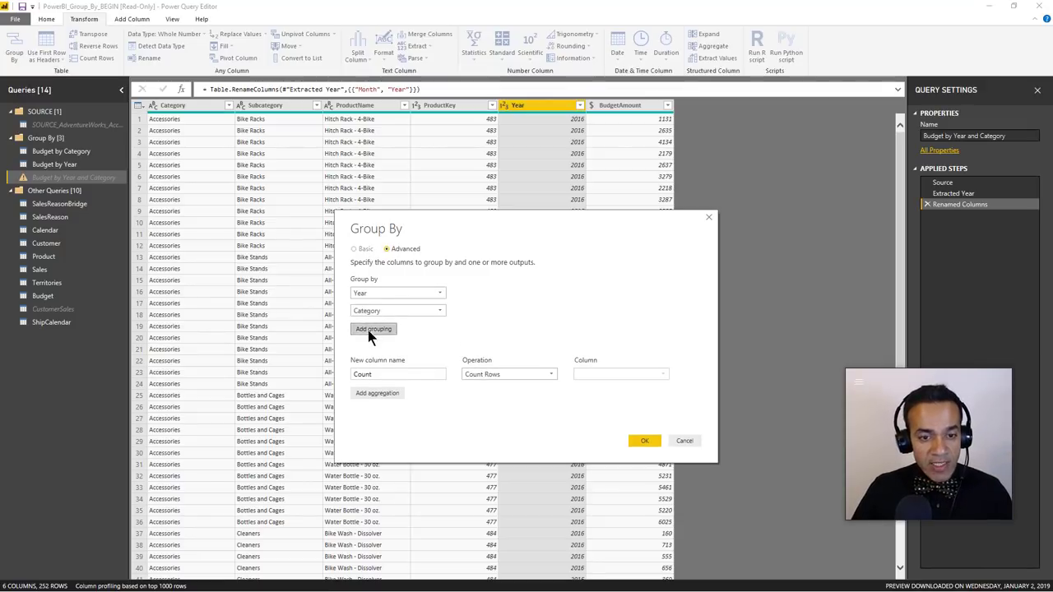
left_click(370, 329)
left_click(399, 327)
left_click(390, 351)
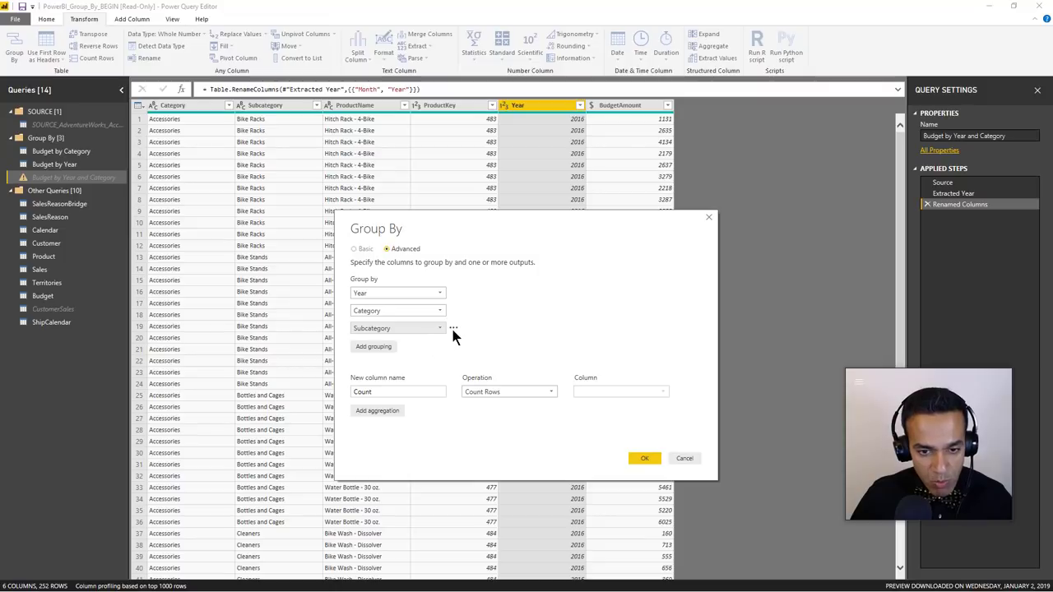
left_click(452, 326)
left_click(468, 341)
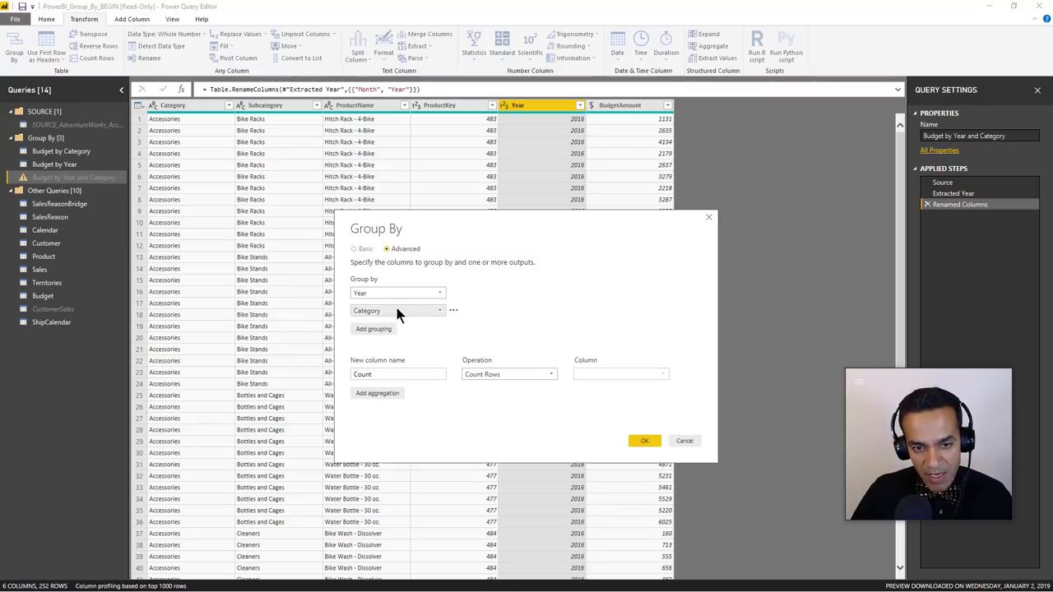
Aggregate the grouping with the sum of BudgetAmount in a new column named Total Budget and apply it.
left_click(505, 374)
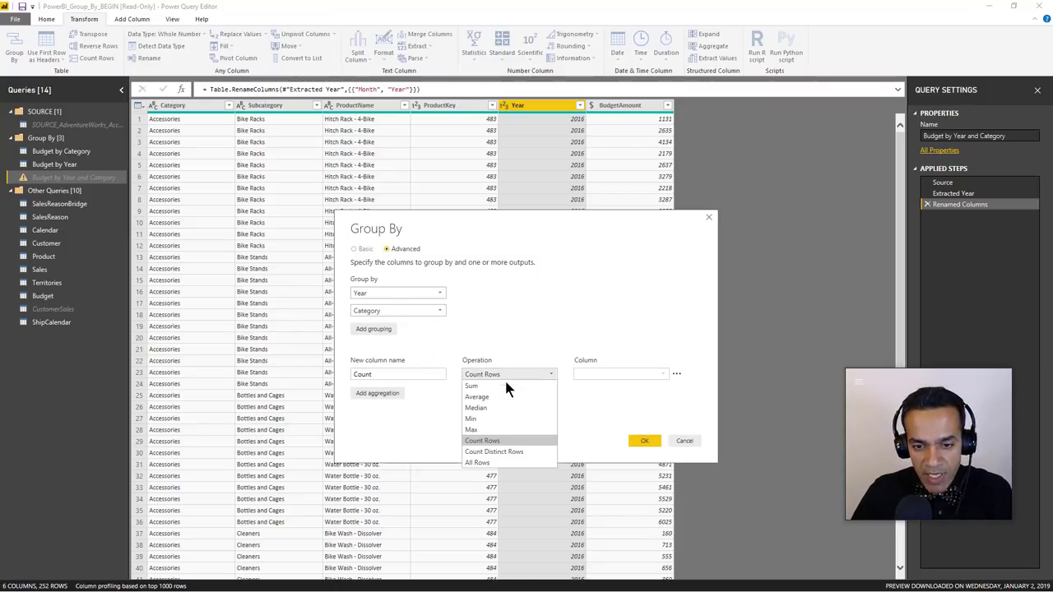
left_click(491, 384)
left_click(597, 373)
left_click(597, 441)
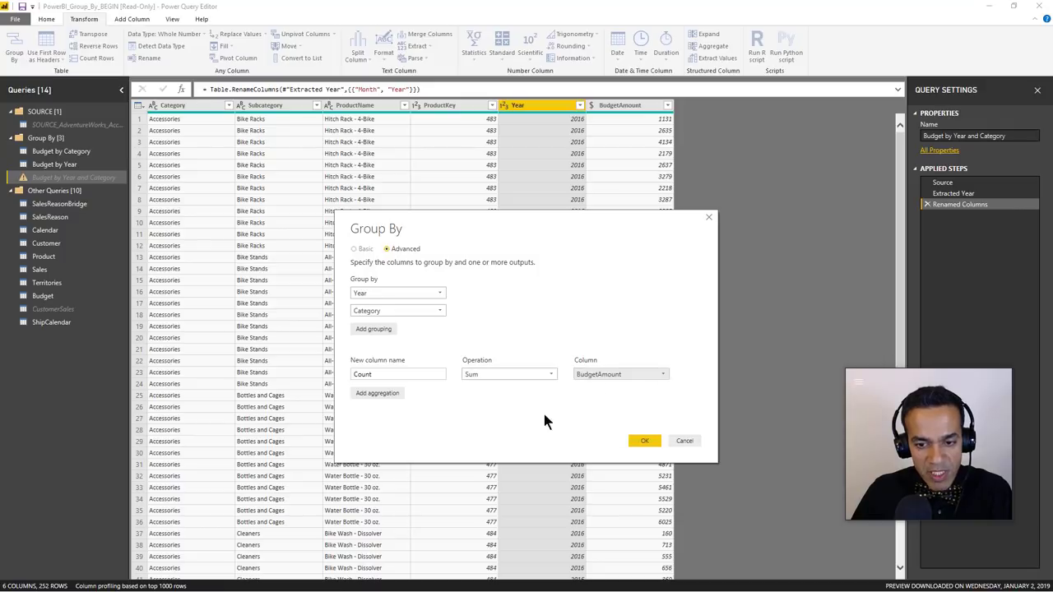
double_click(418, 374)
type("Tota")
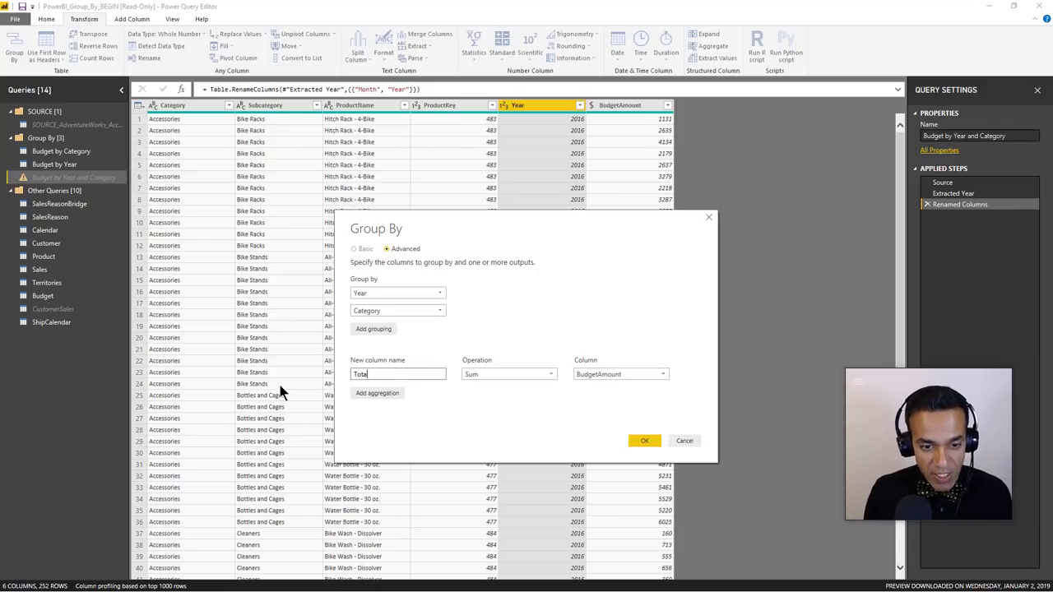
type("l Budget")
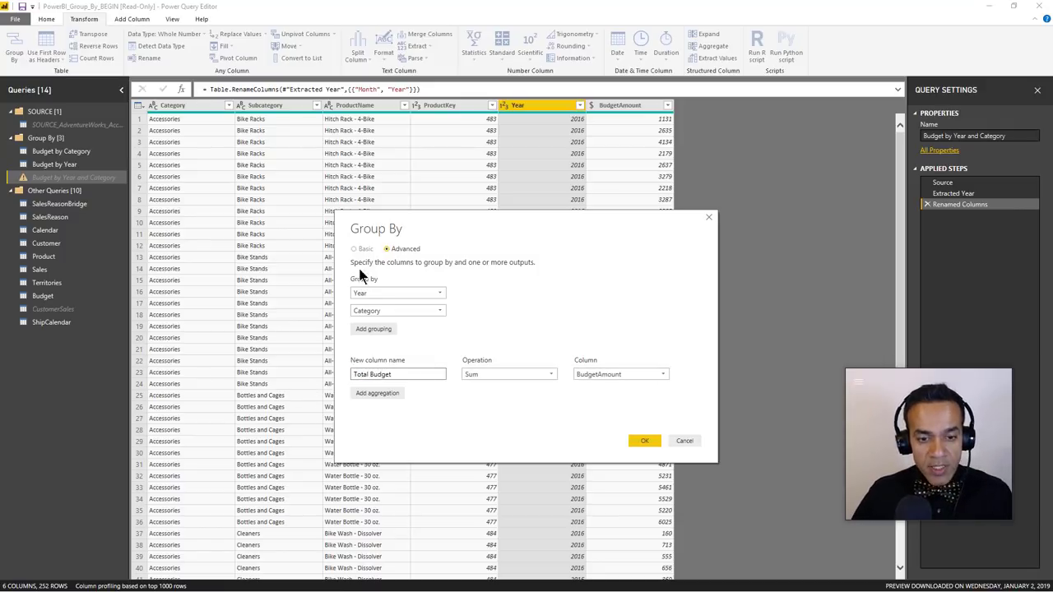
left_click(644, 442)
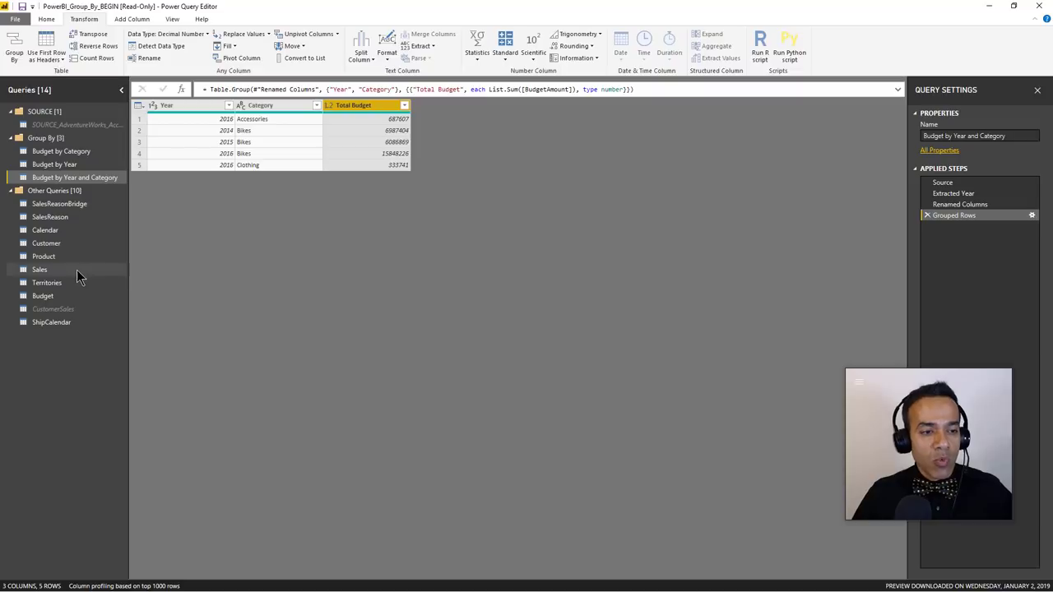
Merge the Product table into the Sales query, matching on ProductKey with a left outer join.
left_click(81, 296)
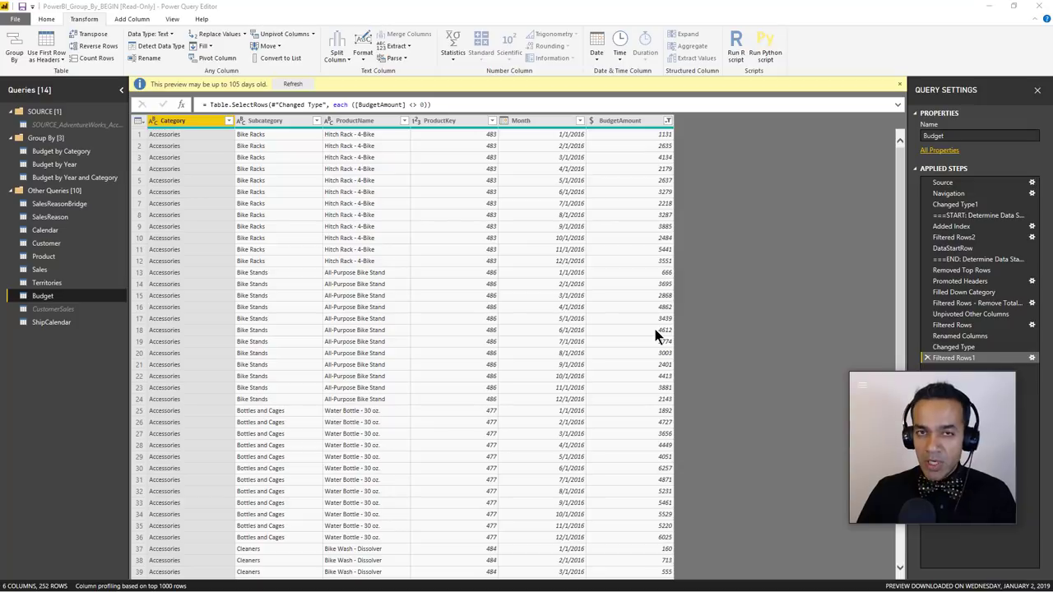
left_click(63, 276)
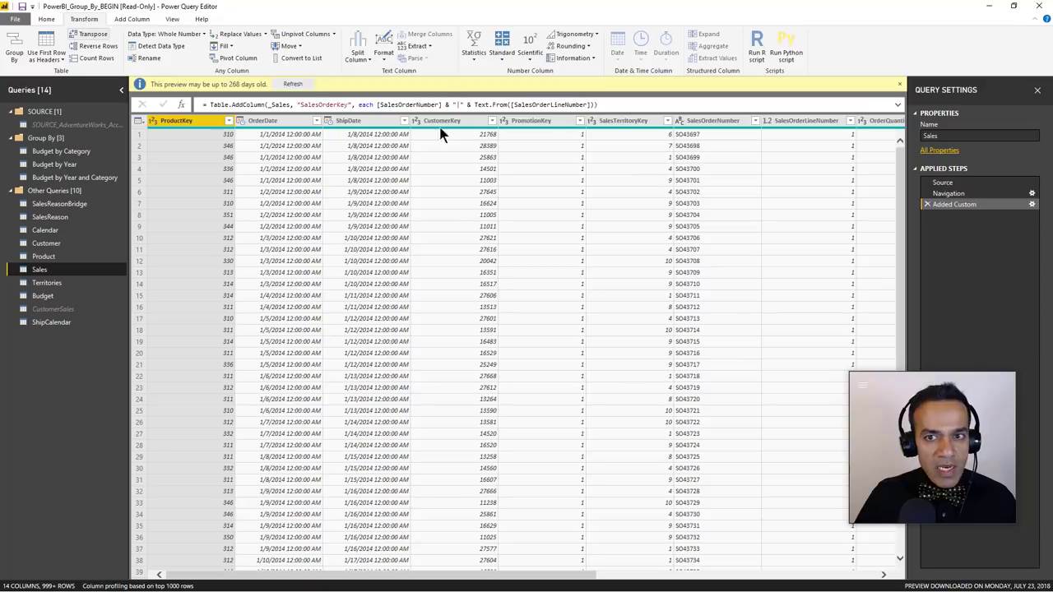
left_click(46, 19)
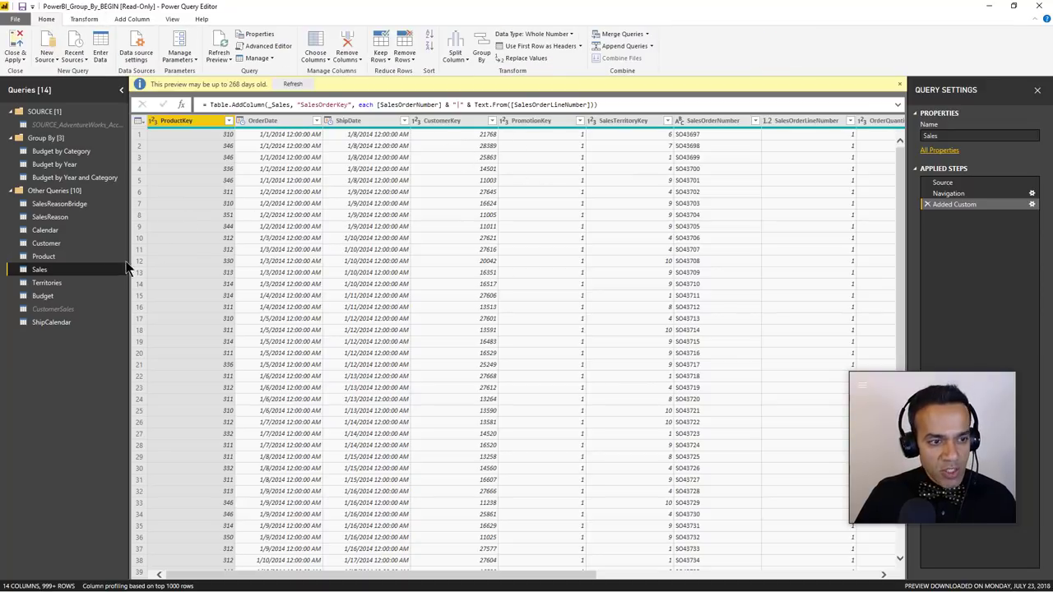
left_click(627, 34)
left_click(624, 45)
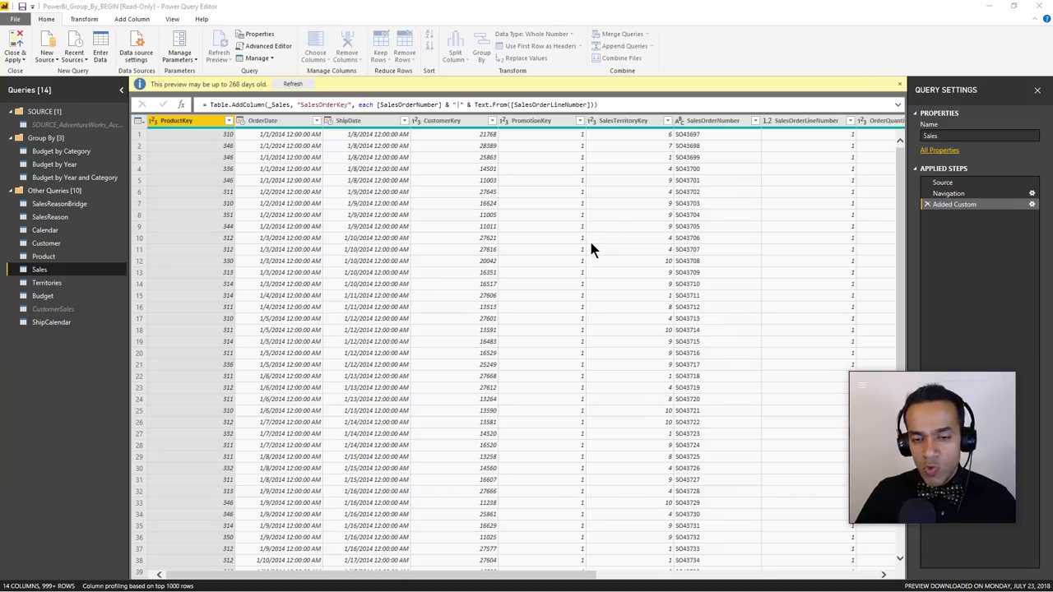
left_click(438, 284)
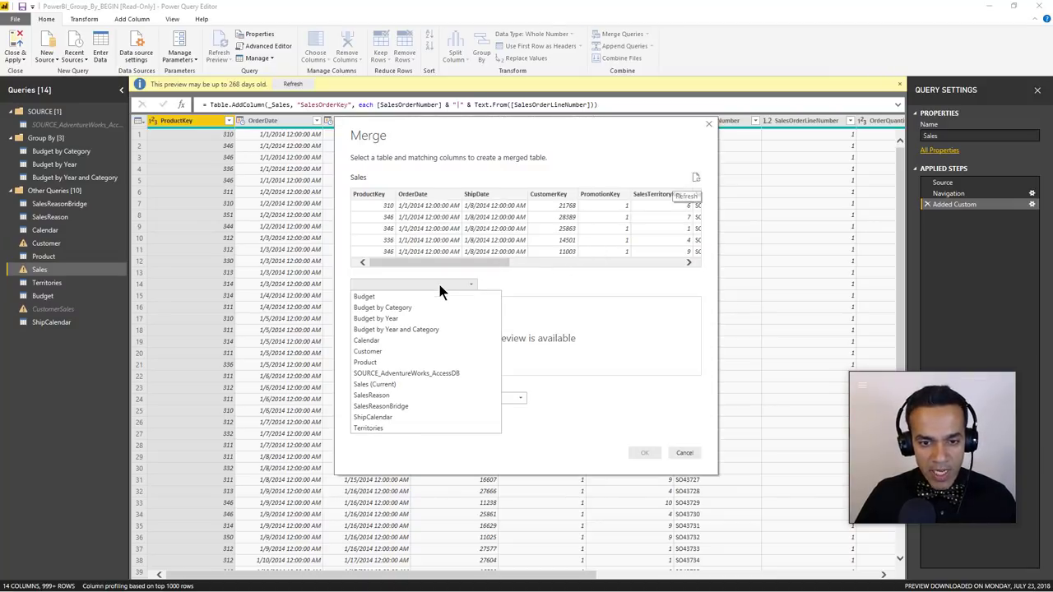
left_click(376, 362)
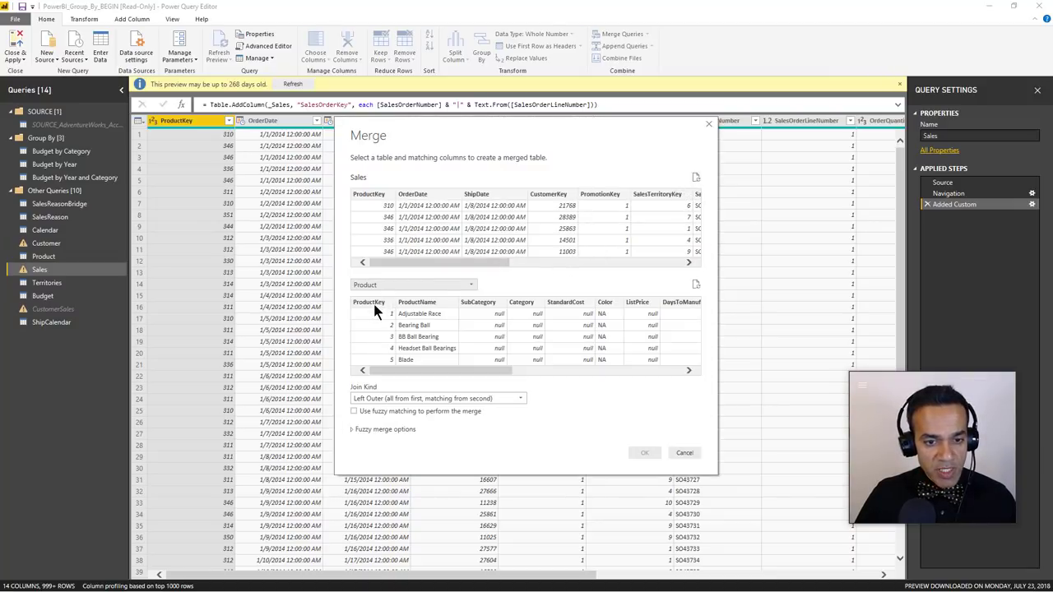
left_click(369, 194)
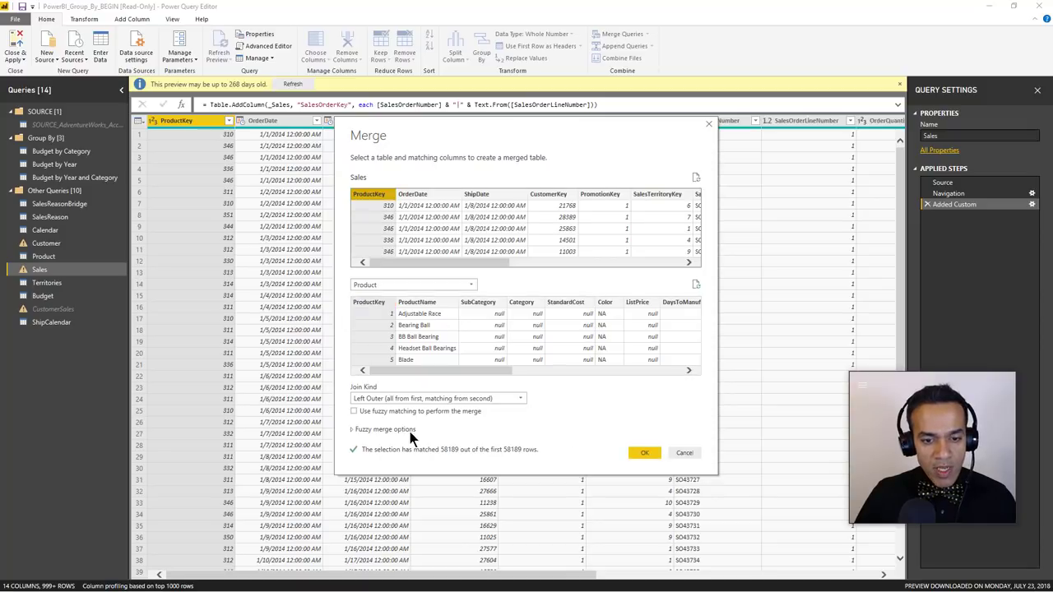
left_click(641, 454)
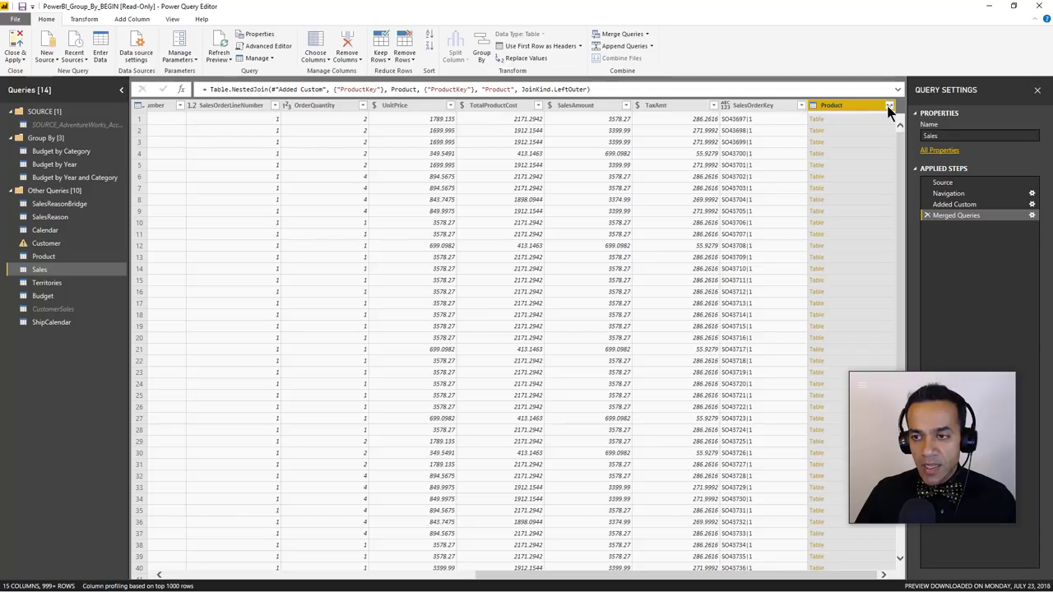
Expand the merged Product column in Sales to only Color, without using the original column name as prefix.
left_click(890, 107)
left_click(729, 149)
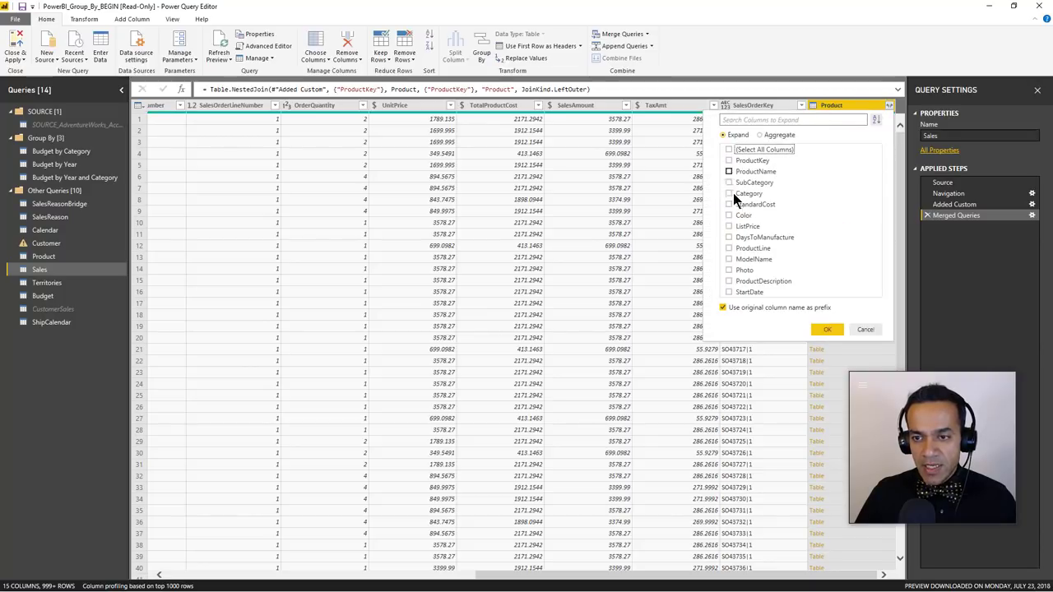
left_click(729, 216)
left_click(723, 306)
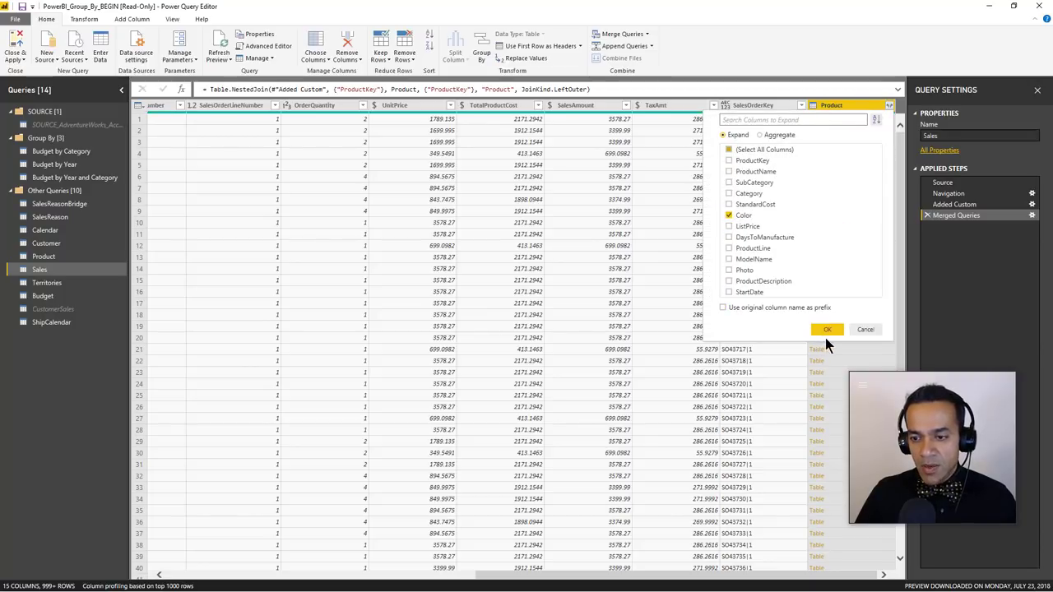
left_click(828, 330)
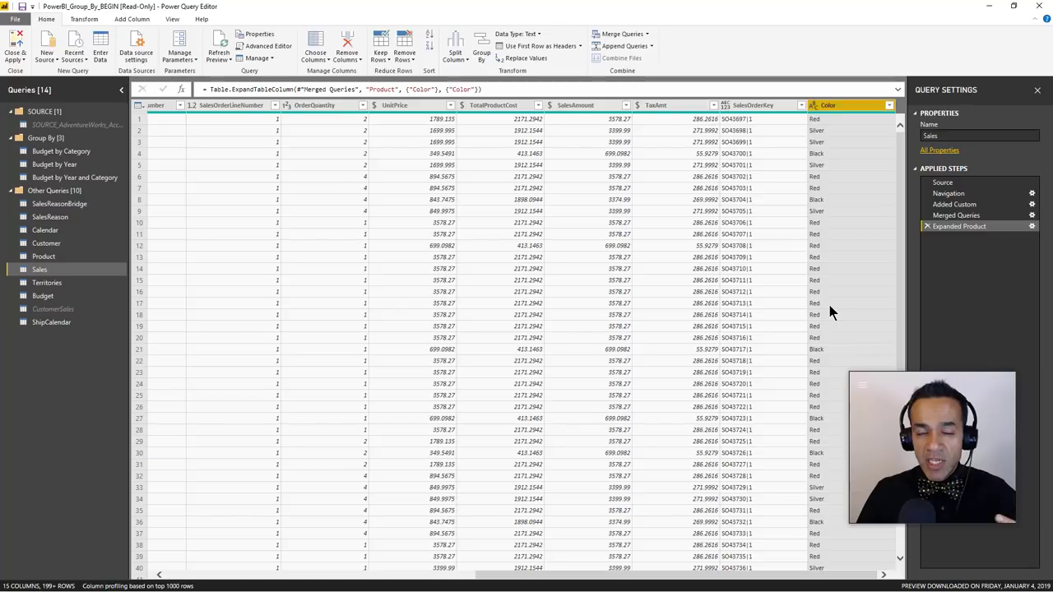
Insert an advanced Group By step after Added Custom in Sales, with no grouping column and a Count Rows aggregation named Count.
left_click(955, 204)
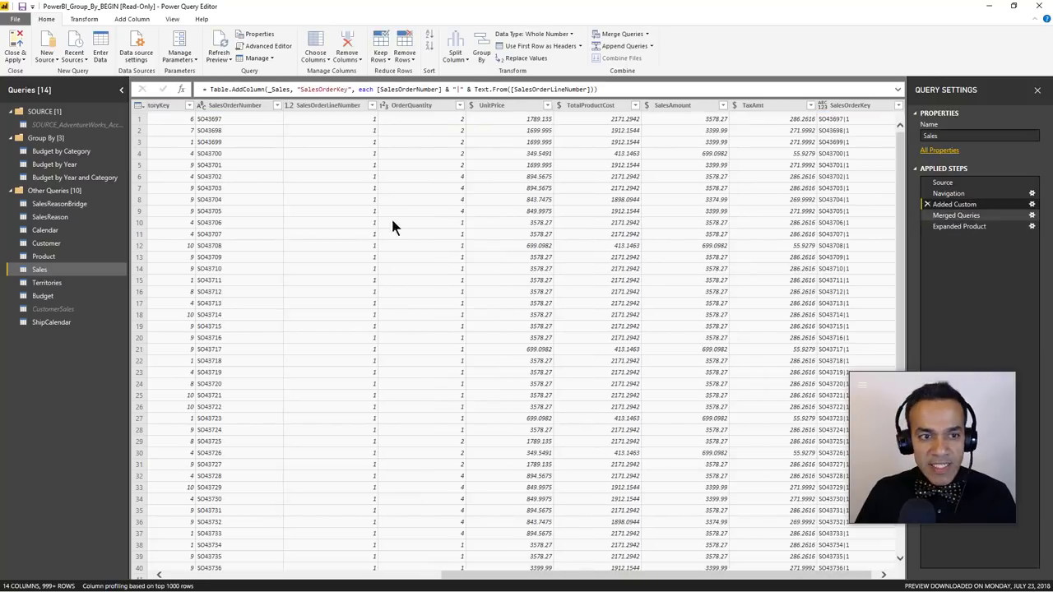
left_click(83, 18)
left_click(17, 50)
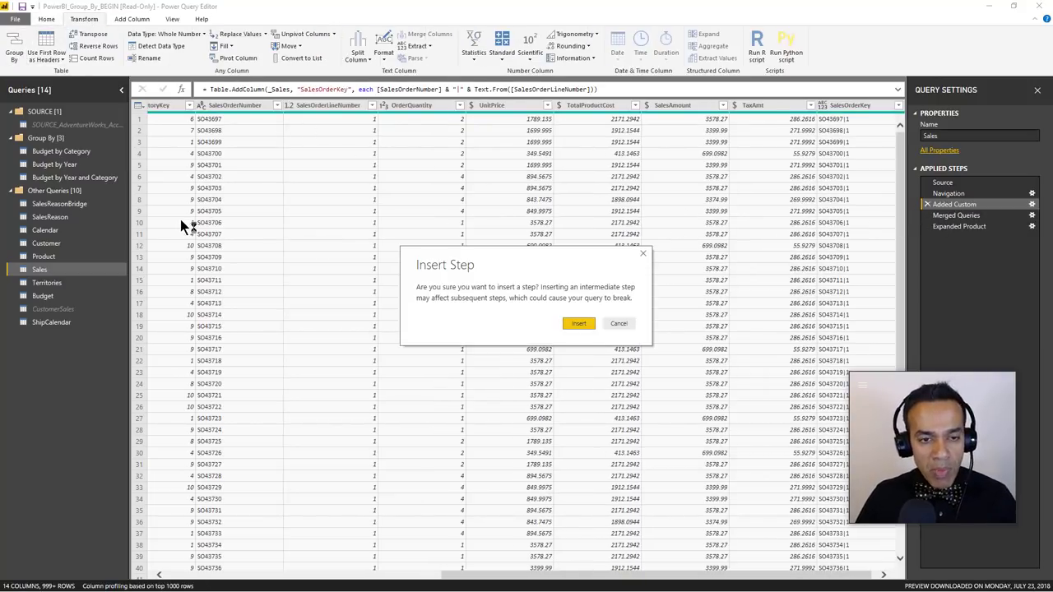
left_click(575, 325)
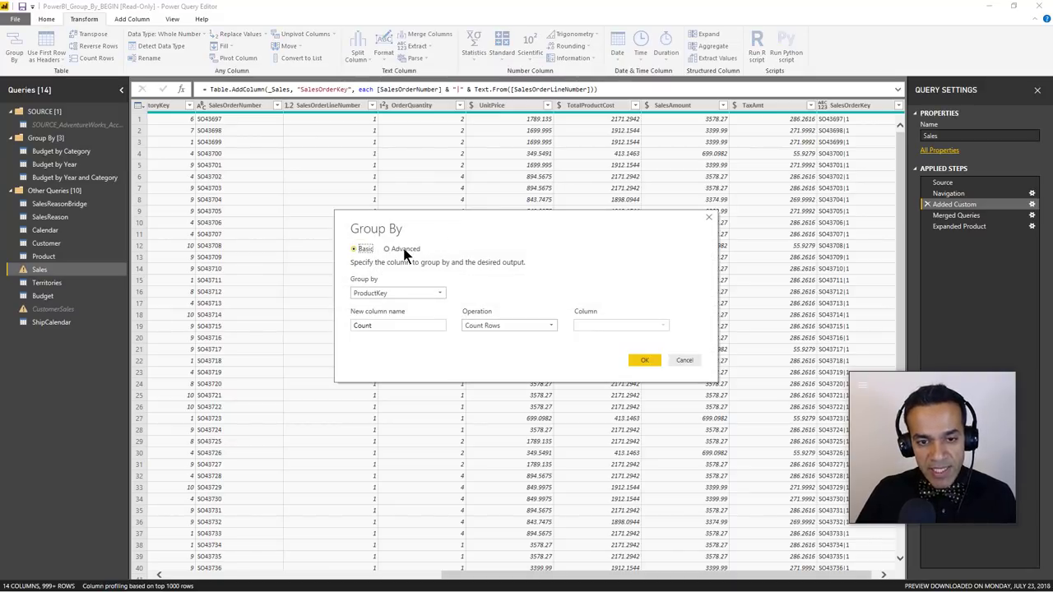
left_click(404, 249)
left_click(453, 294)
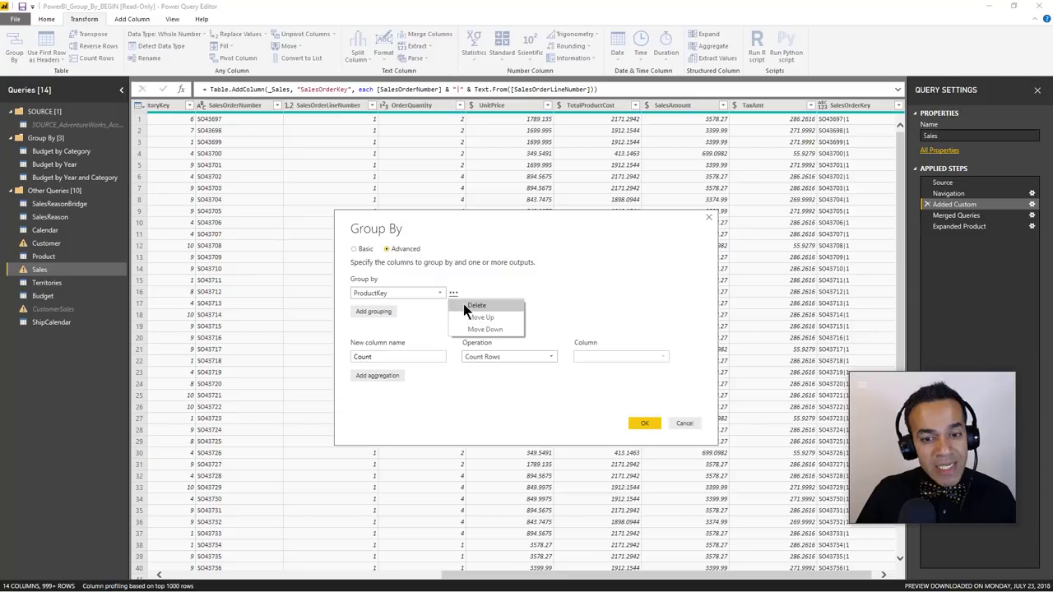
left_click(475, 306)
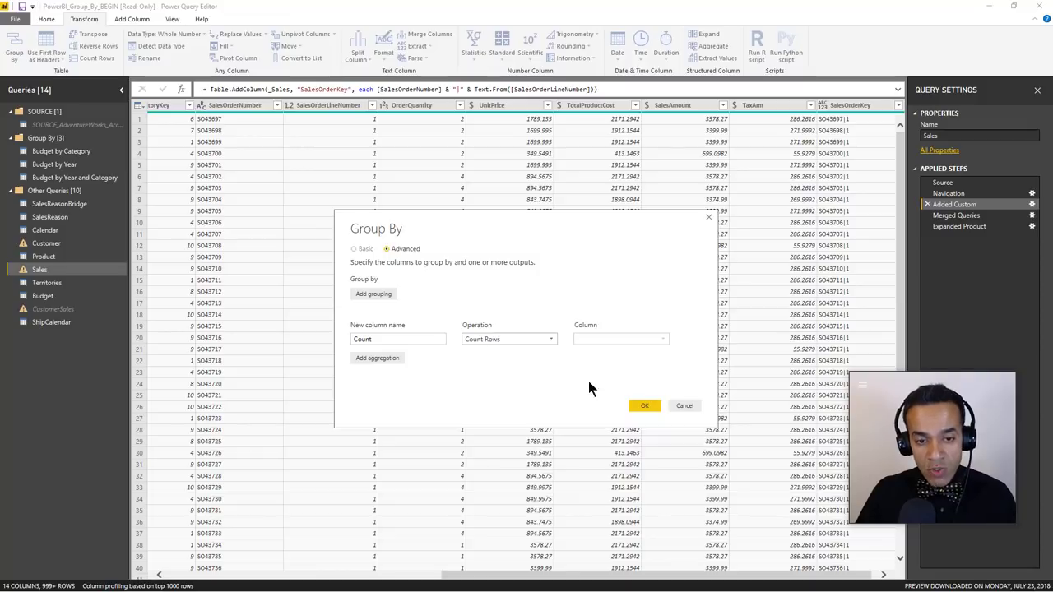
left_click(644, 405)
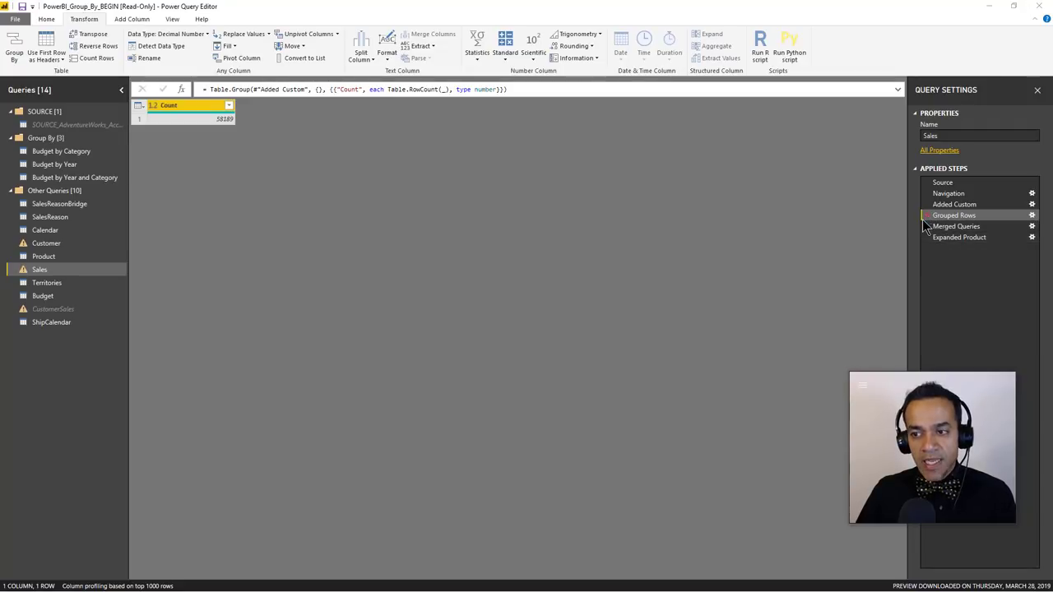
Delete the inserted Grouped Rows step from Sales and return to the Expanded Product step.
left_click(927, 215)
left_click(580, 323)
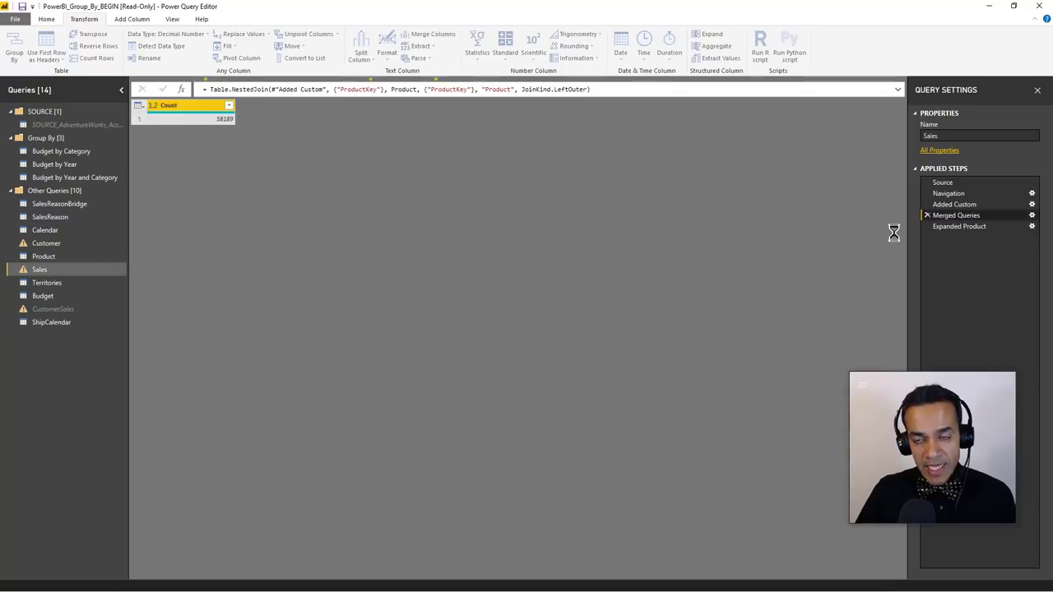
left_click(961, 227)
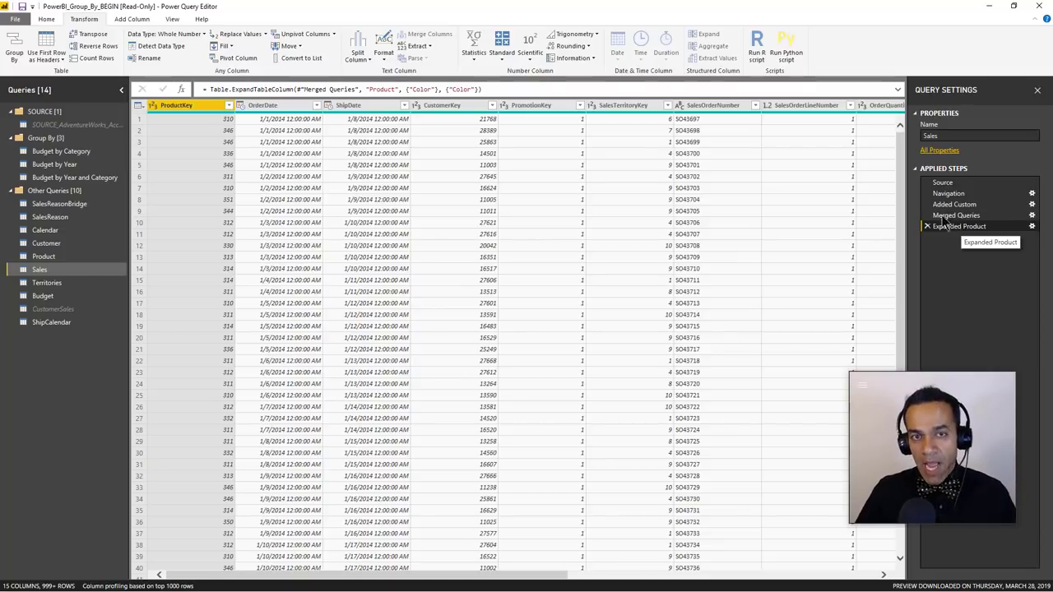
On the 1-Query Editor page of the PowerBI_Group_By_END report, examine which grouped budget tables and fields feed each matrix.
left_click(989, 8)
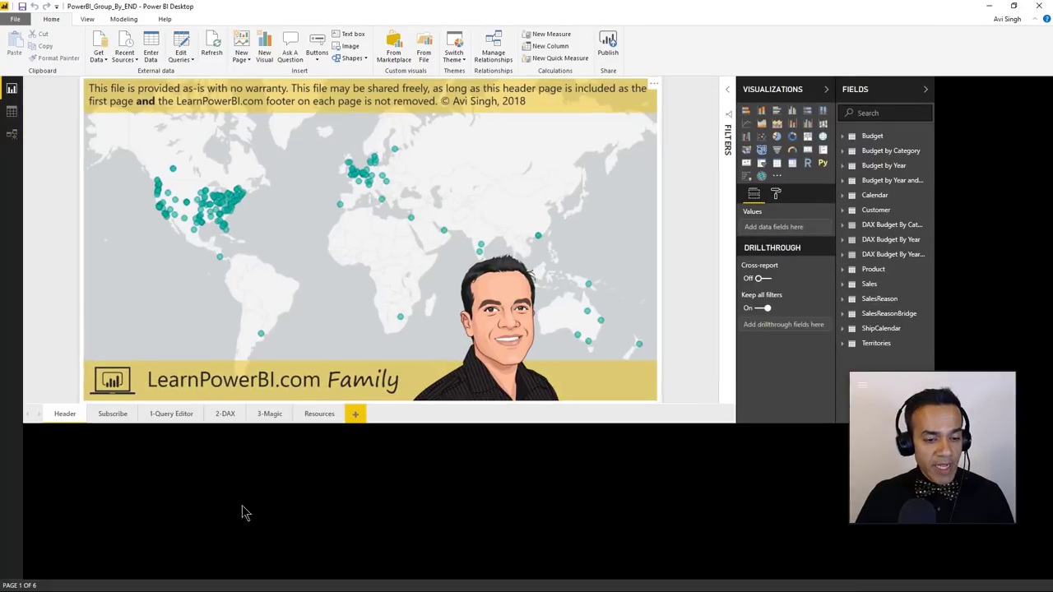
left_click(177, 573)
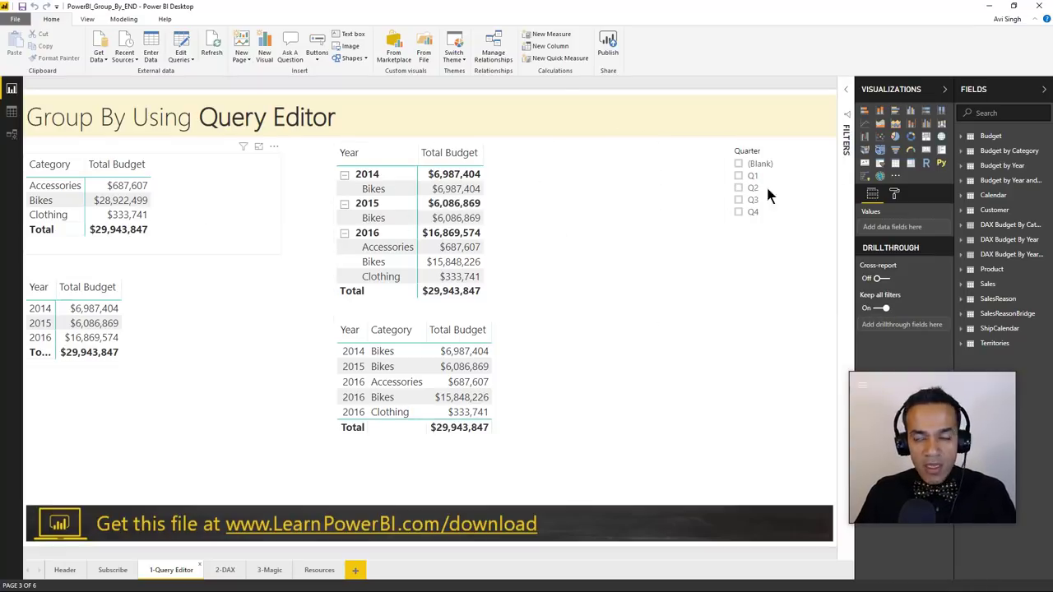
left_click(210, 234)
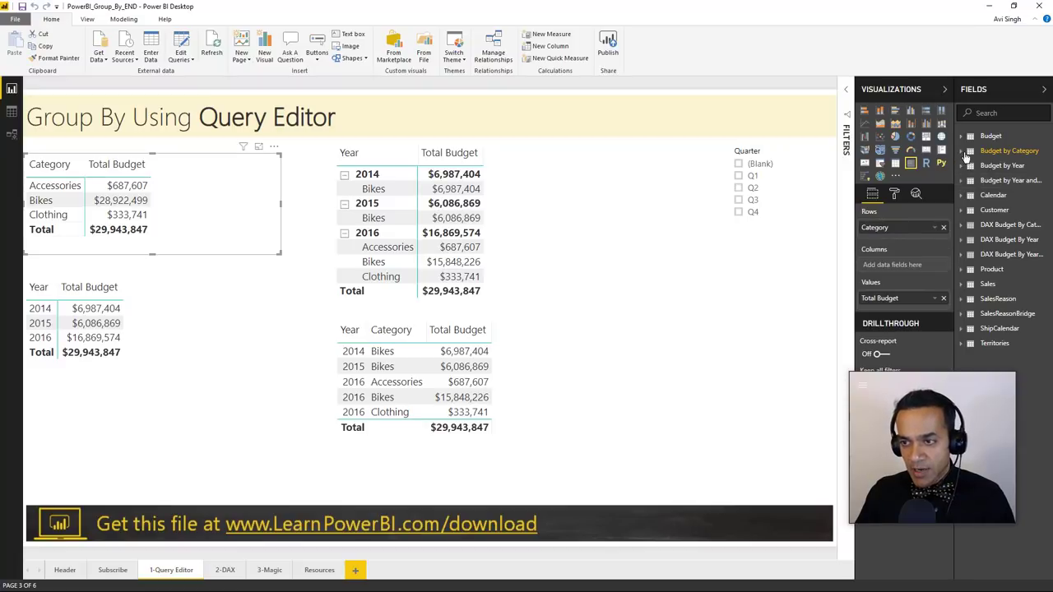
left_click(965, 153)
left_click(232, 312)
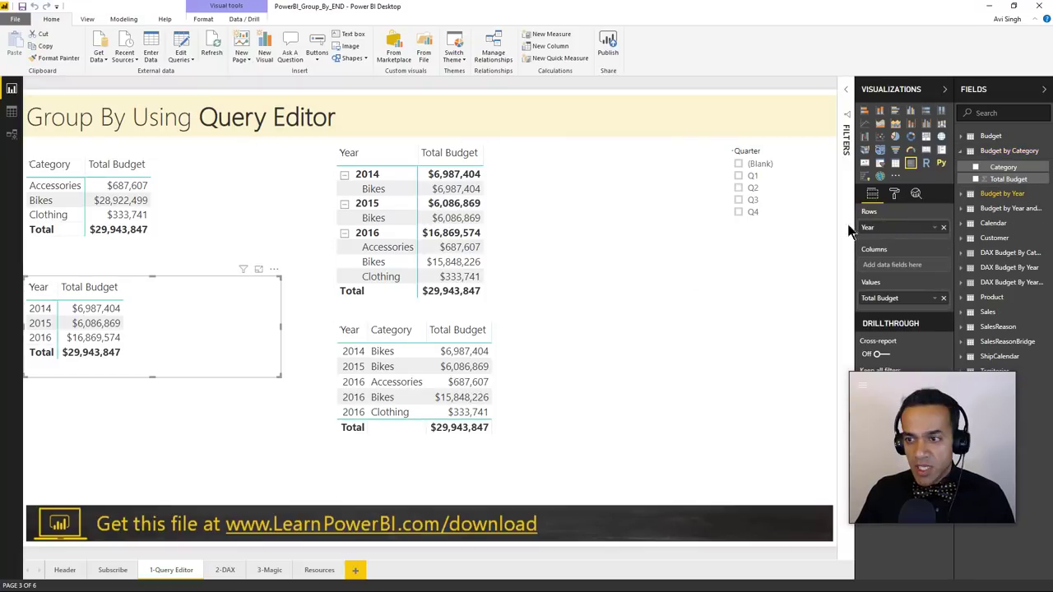
left_click(963, 193)
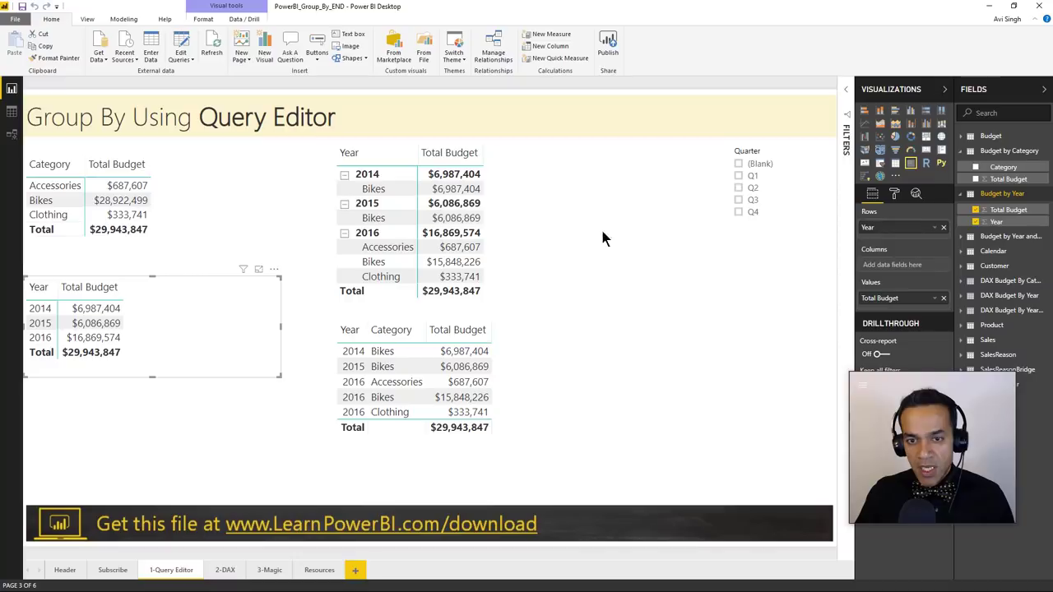
left_click(564, 229)
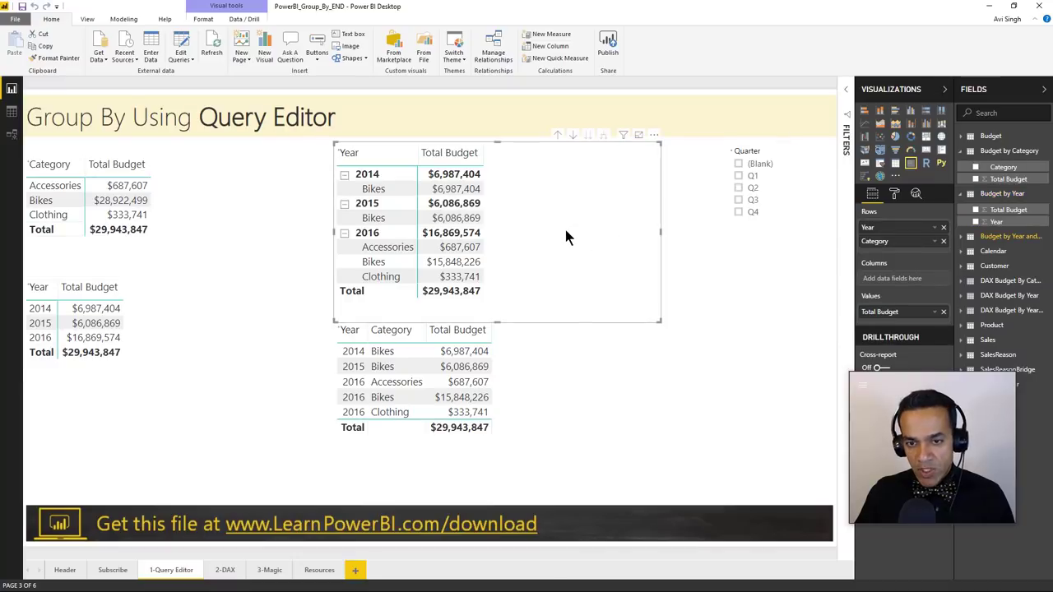
left_click(966, 237)
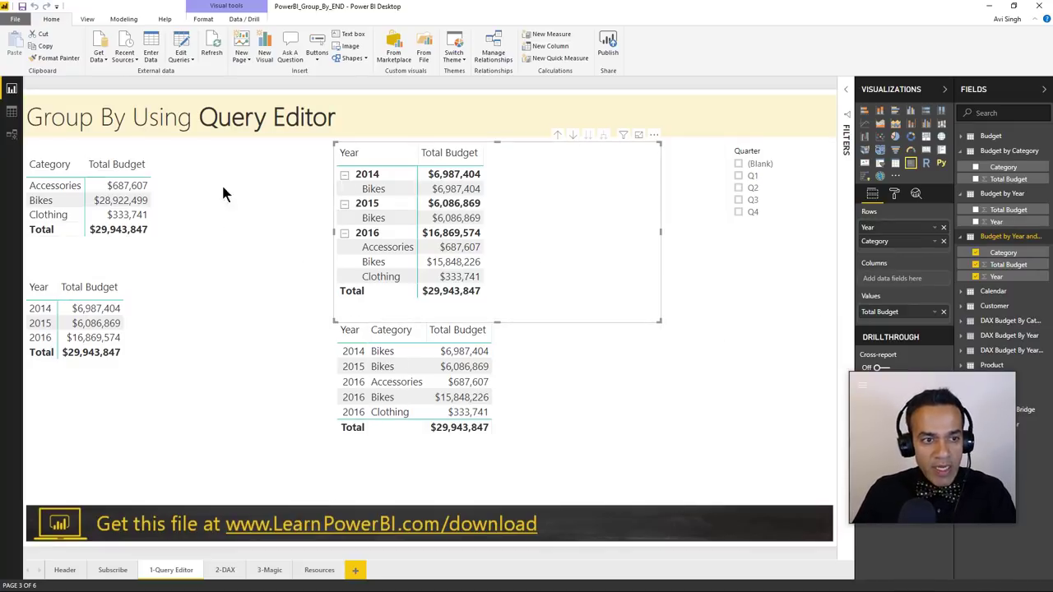
Switch to the PowerBI_Group_By_BEGIN report and open its 2-DAX page.
left_click(989, 6)
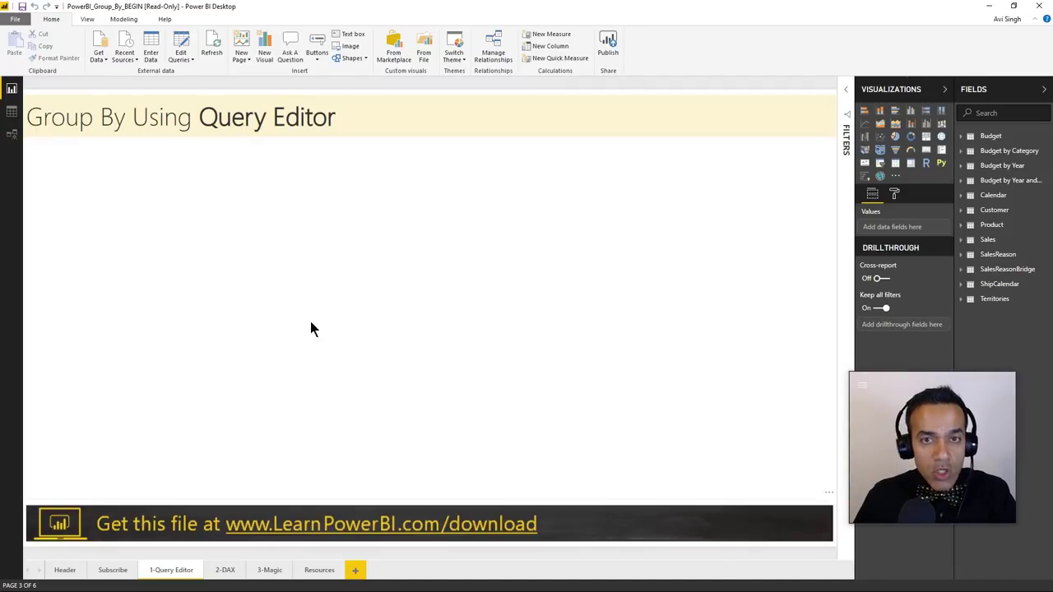
left_click(227, 570)
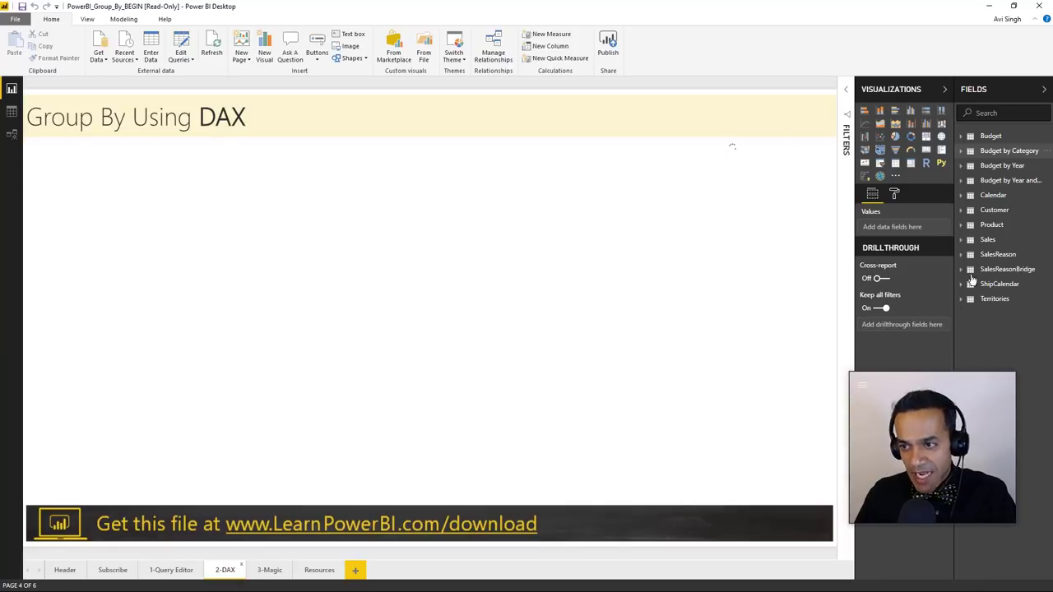
left_click_drag(950, 389, 891, 395)
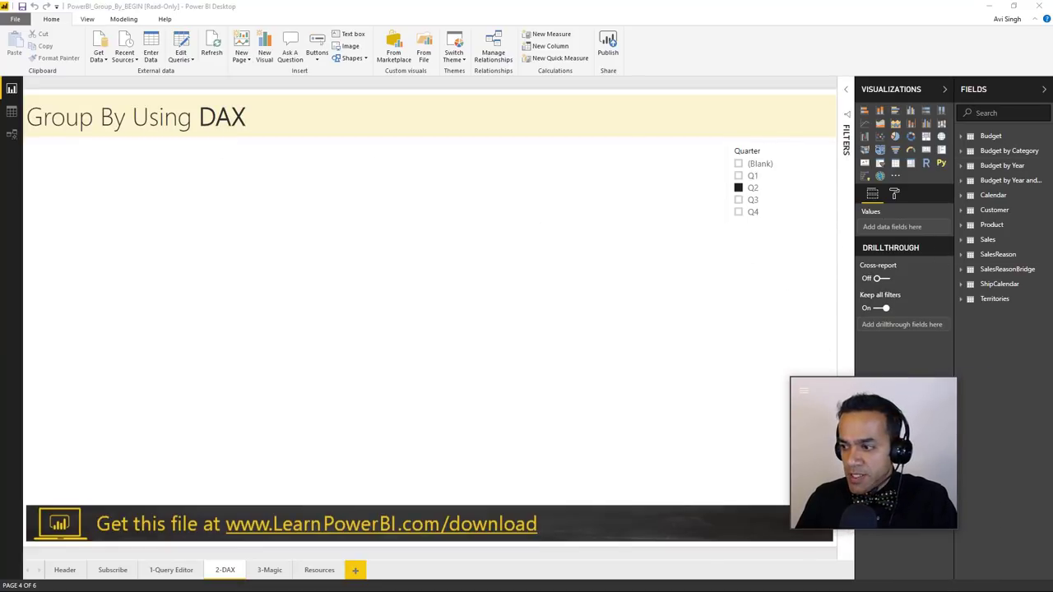
left_click(290, 216)
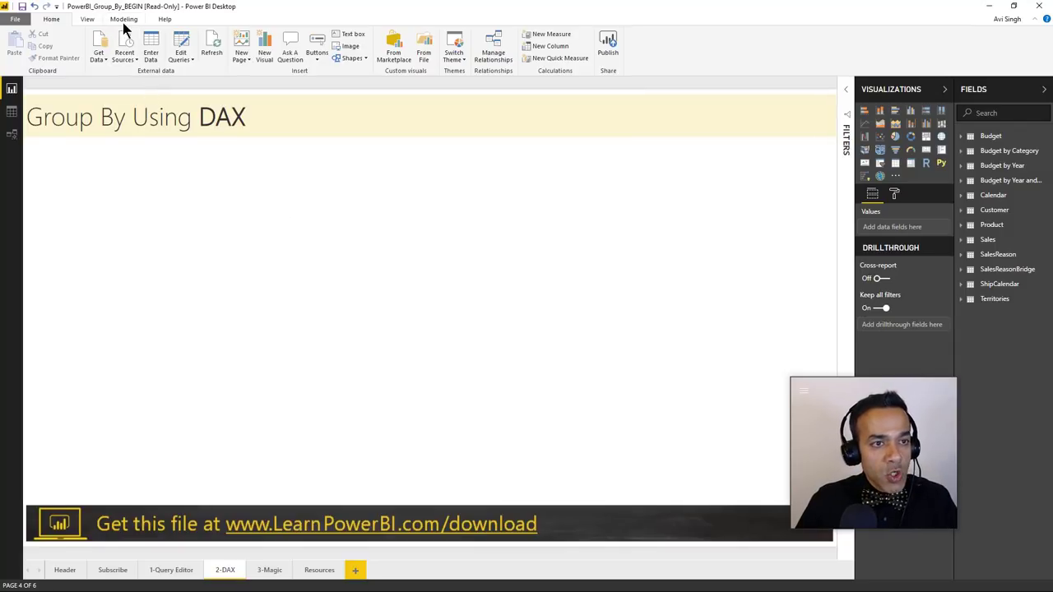
Start a new calculated table named DAX Budget by Category and begin its formula with SUMMARIZECOLUMNS.
left_click(123, 20)
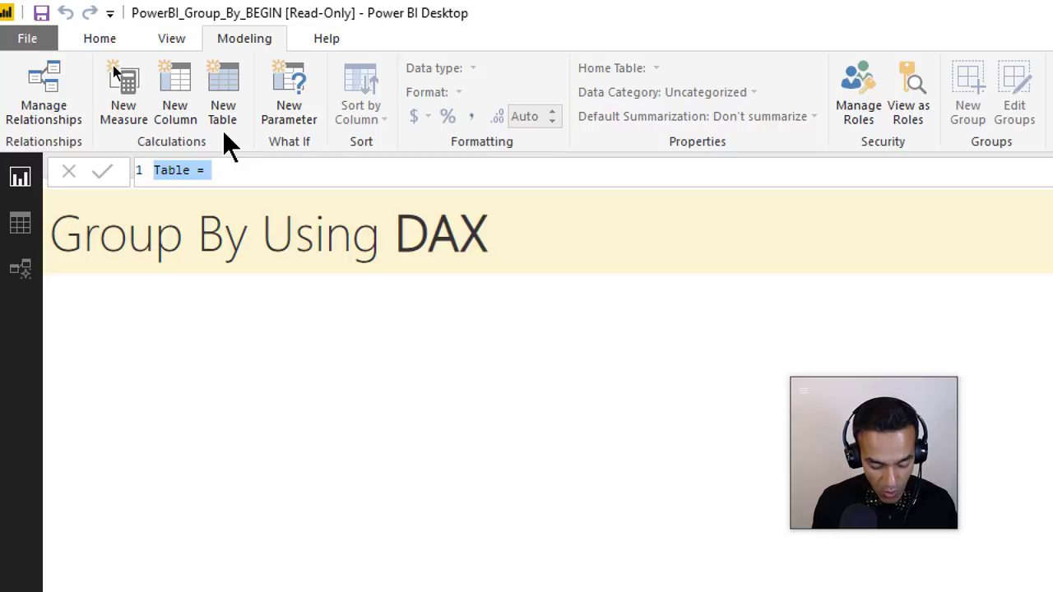
type("DAX ")
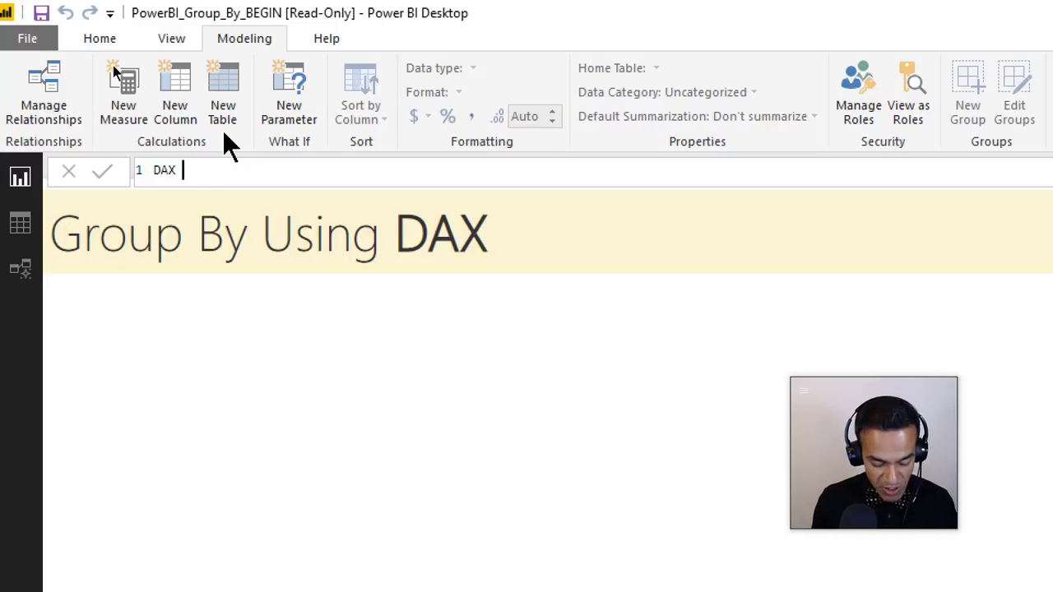
type("Budget")
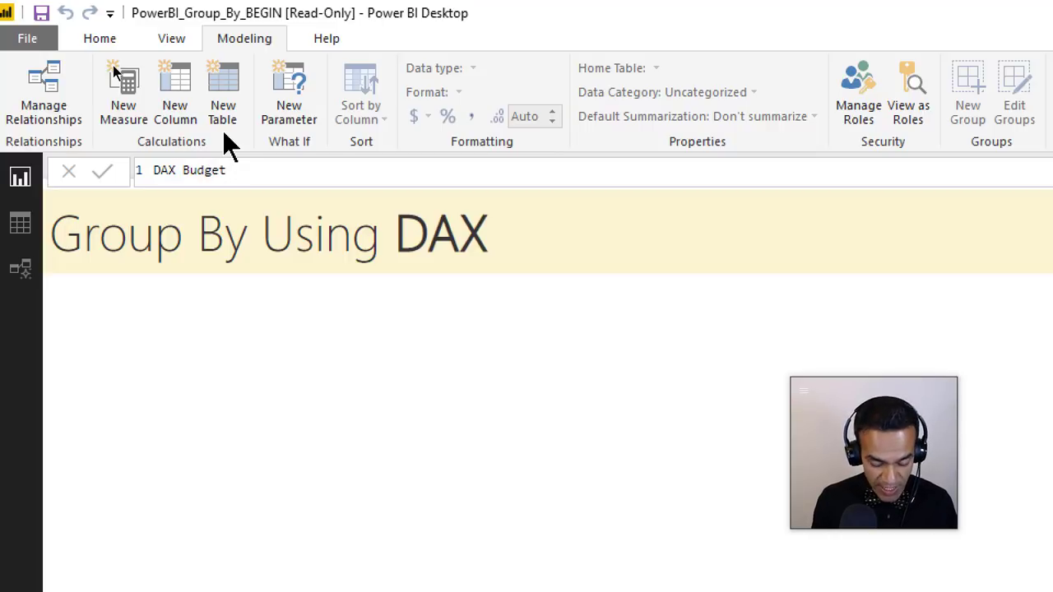
type(" by Category = ")
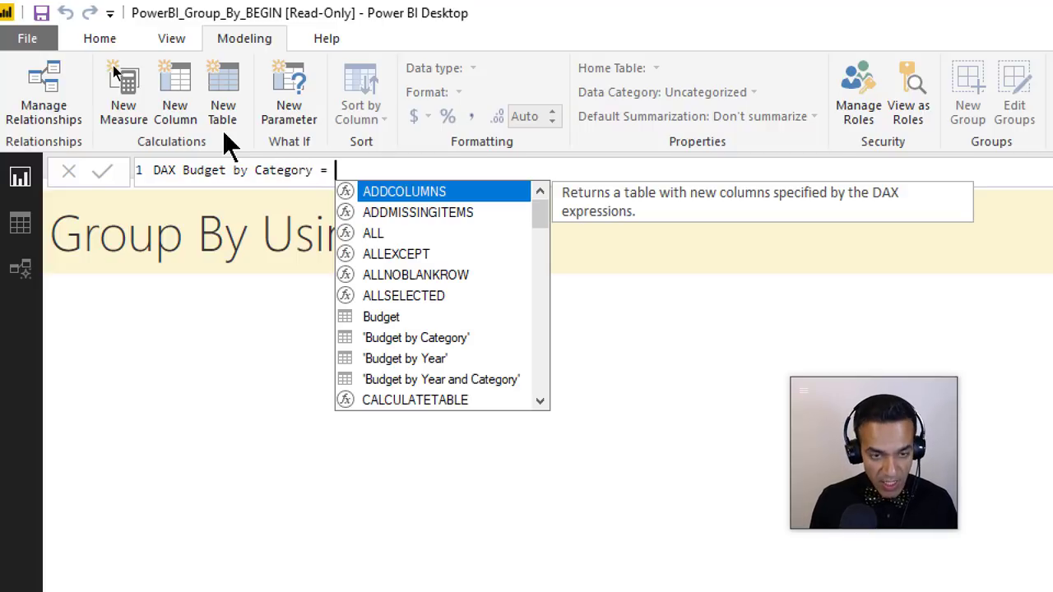
type("SUMM")
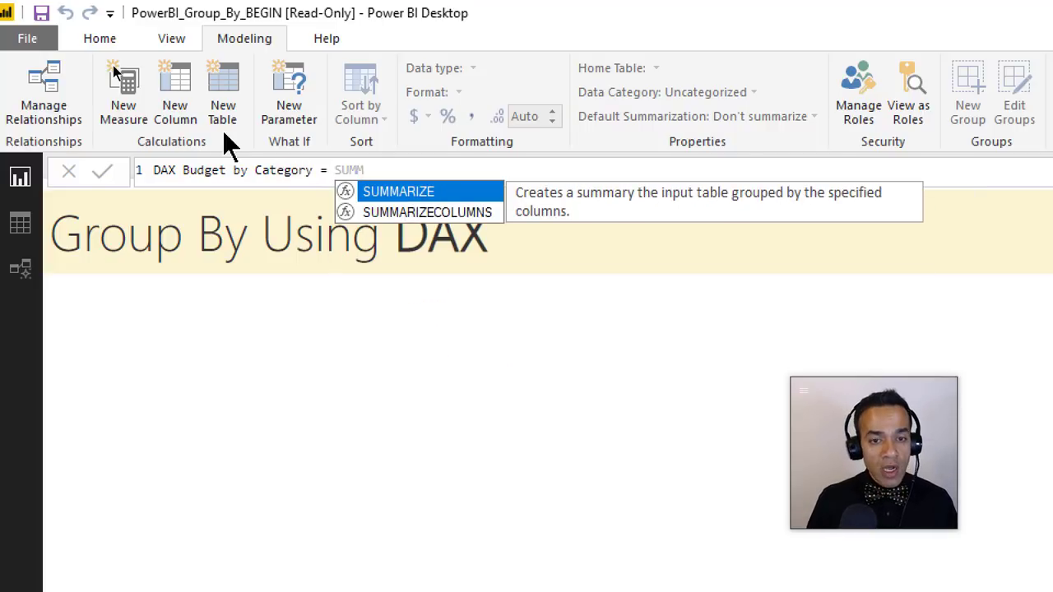
key("Down")
key("Tab")
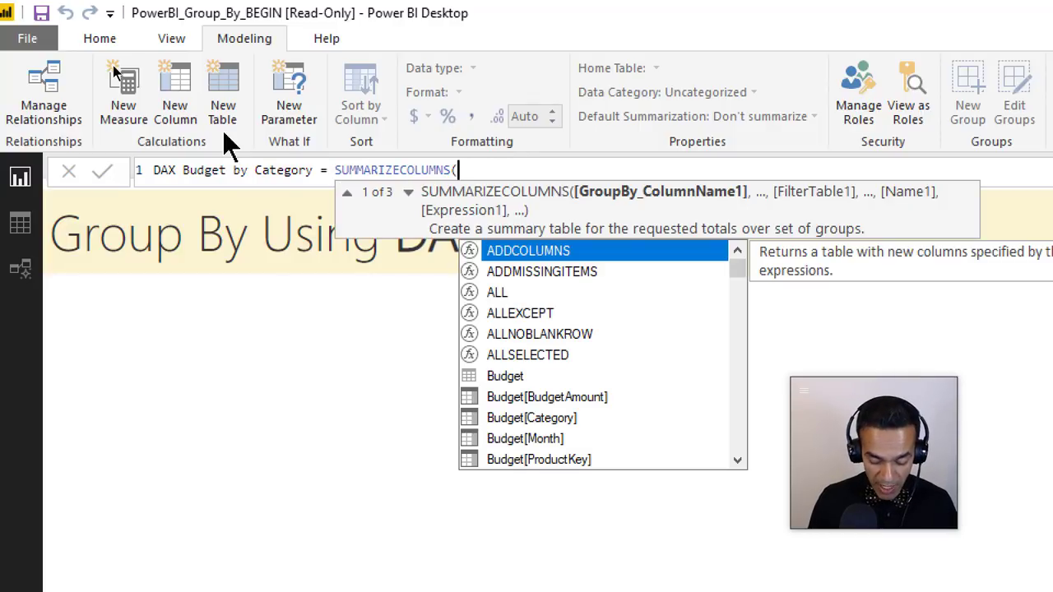
Set 'Product'[Category] as the grouping column in the SUMMARIZECOLUMNS formula.
type("Categ")
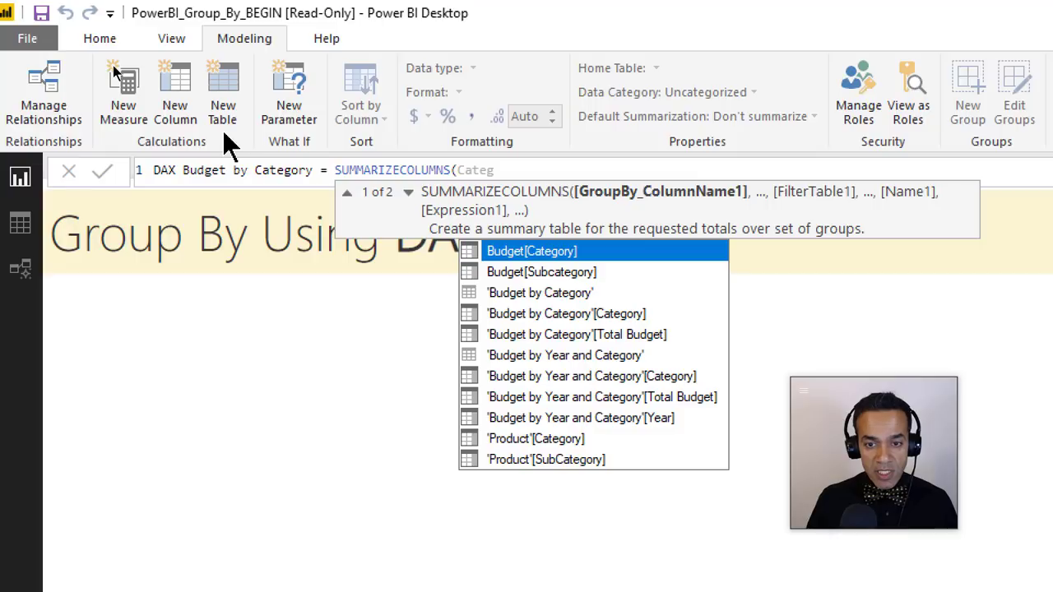
key("Down")
key("Down")
key("Down")
key("Down")
key("Down")
key("Down")
key("Down")
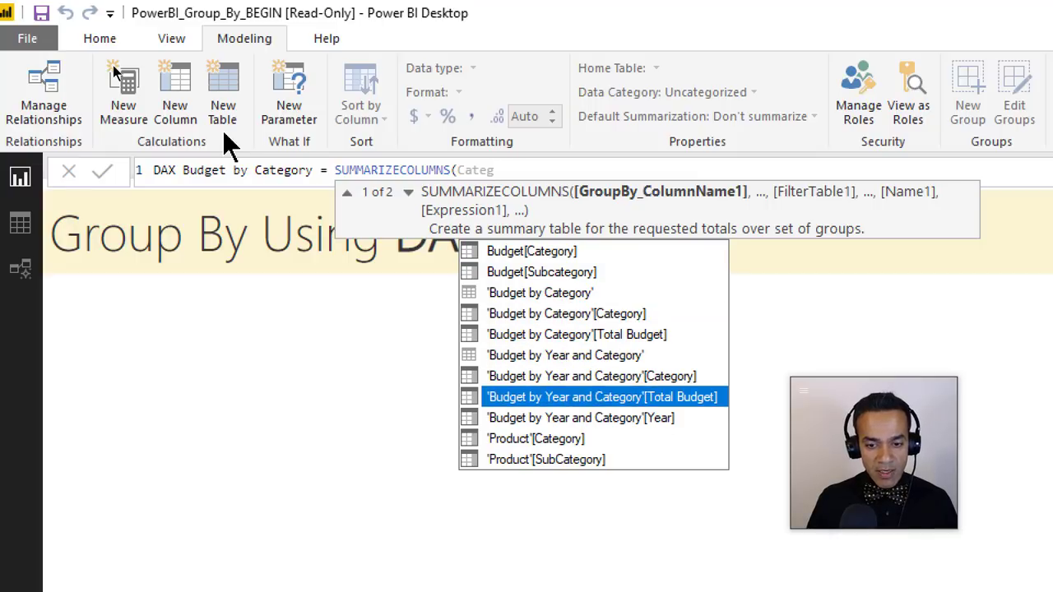
key("Down")
key("Down")
key("Down")
key("Up")
key("Tab")
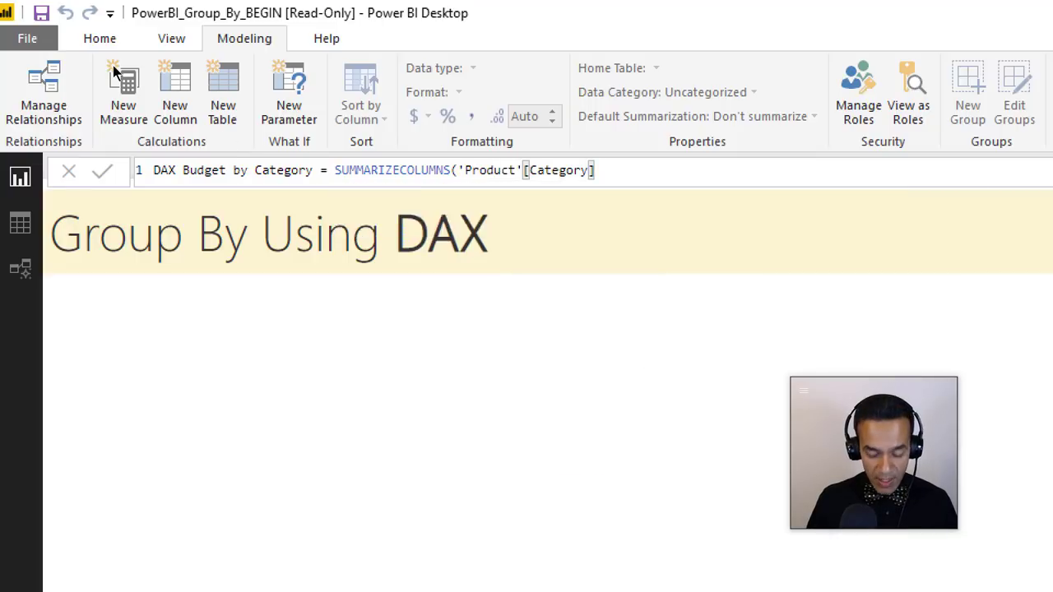
Add a "Total Budget" column based on the [Budget] measure to the SUMMARIZECOLUMNS formula and commit the calculated table.
type(",")
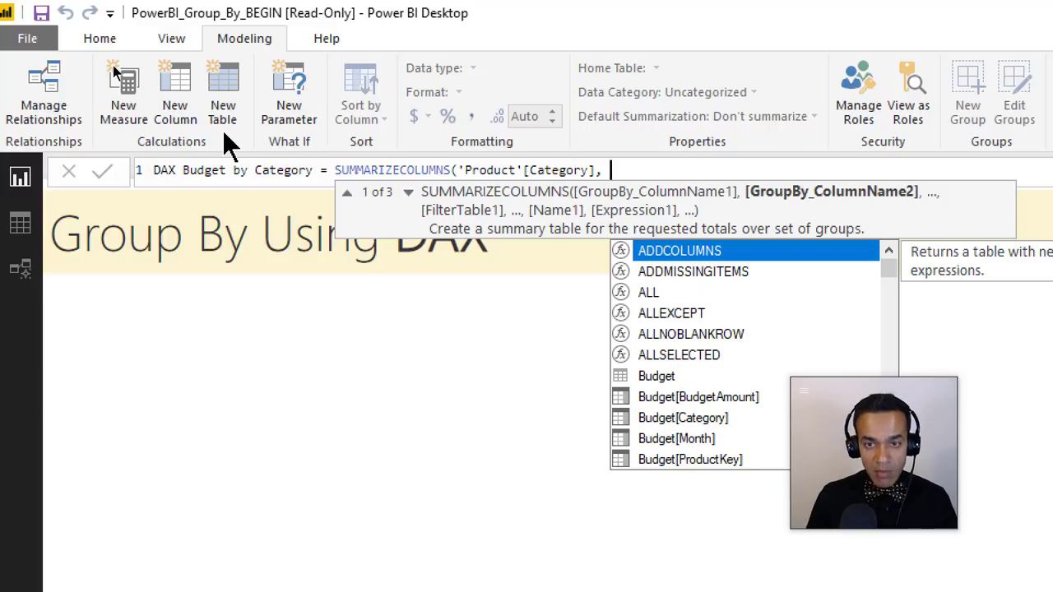
type("\"")
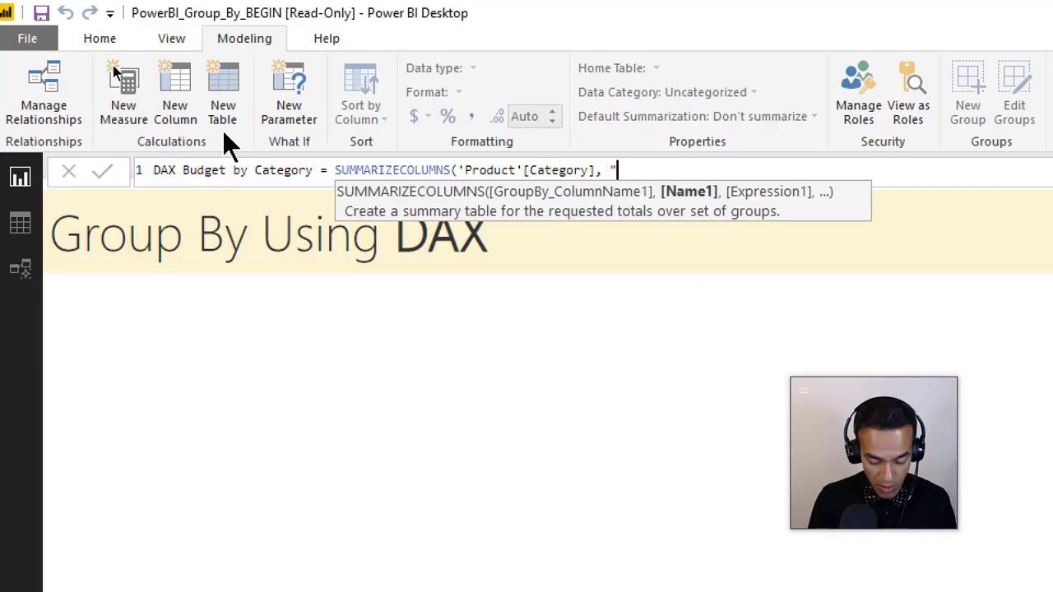
type("Total B")
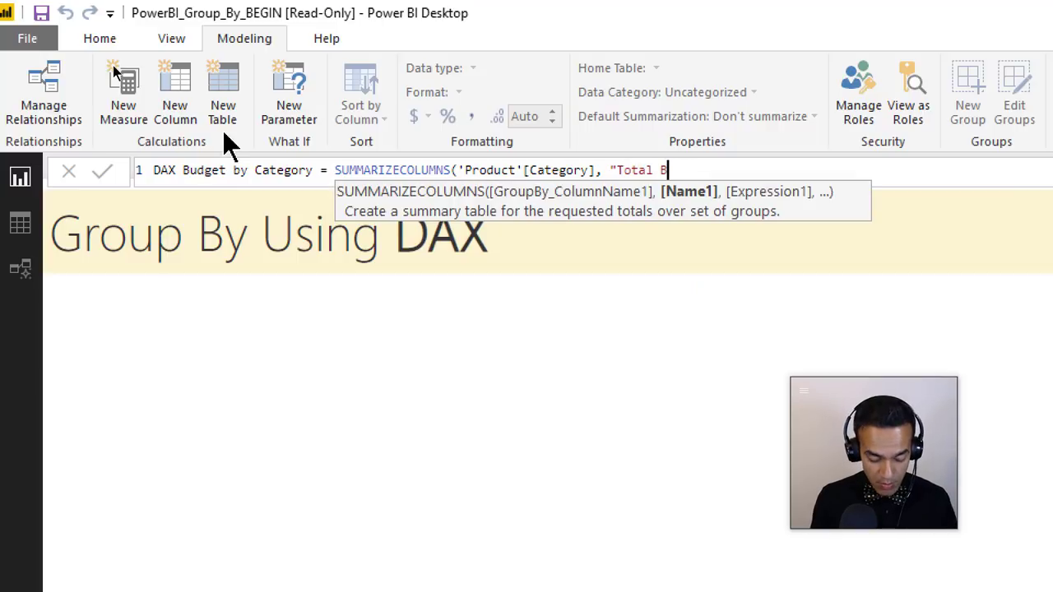
type("udget")
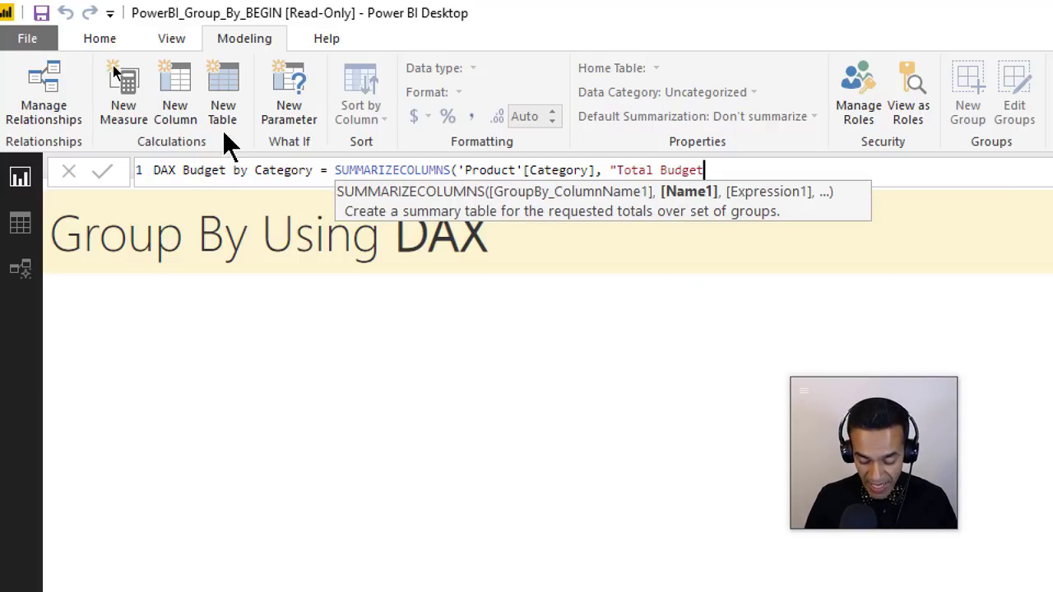
type("\"")
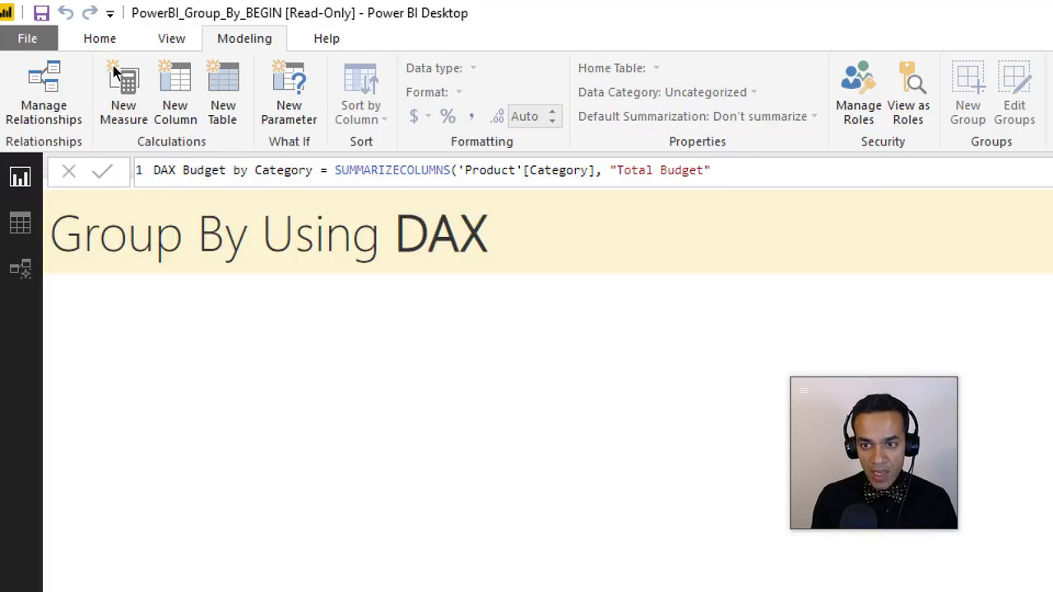
type(", ")
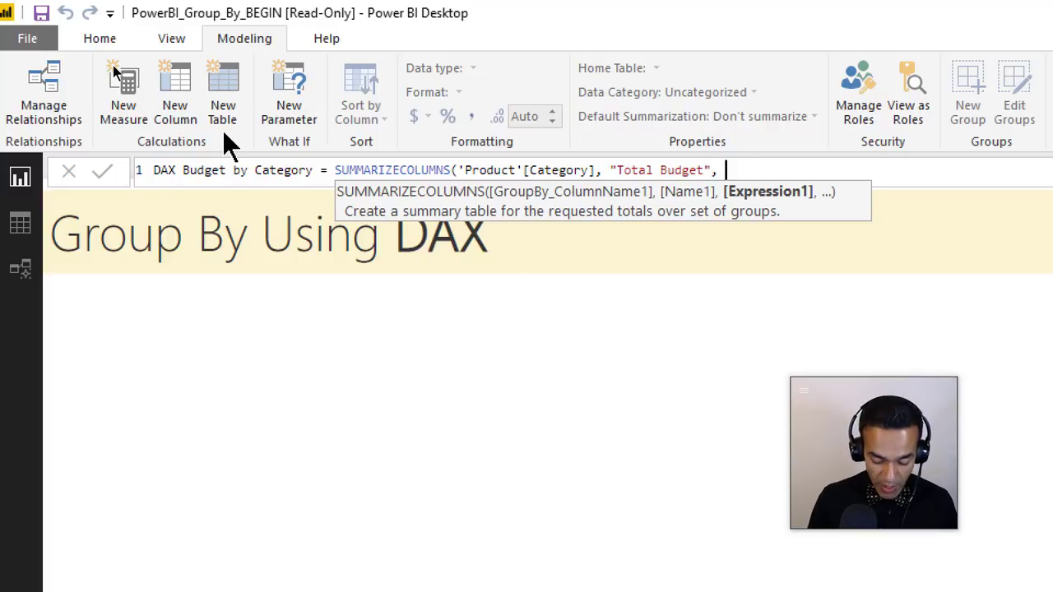
type("[Budget]")
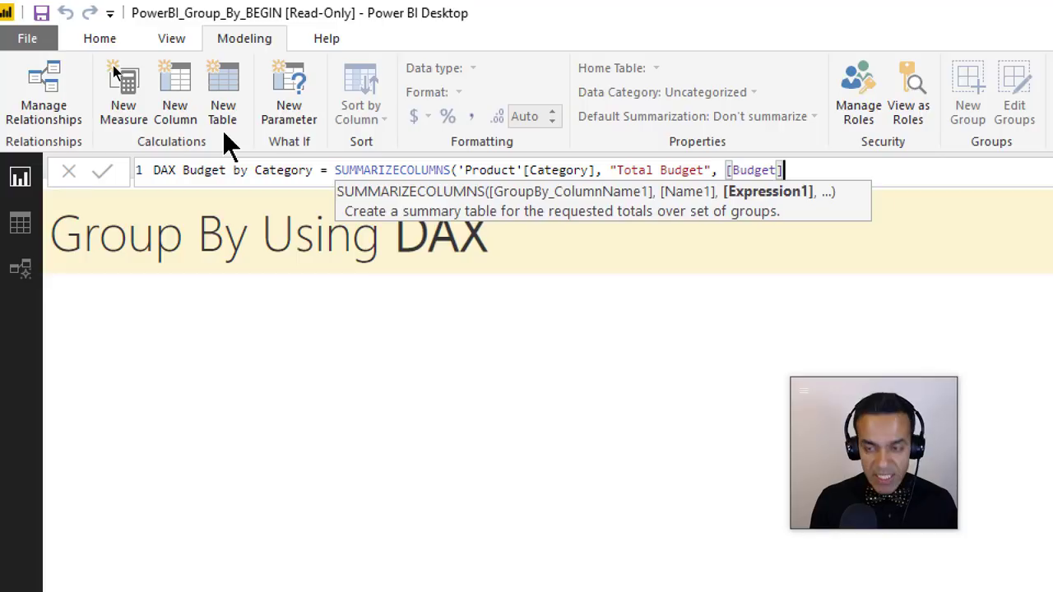
type(")")
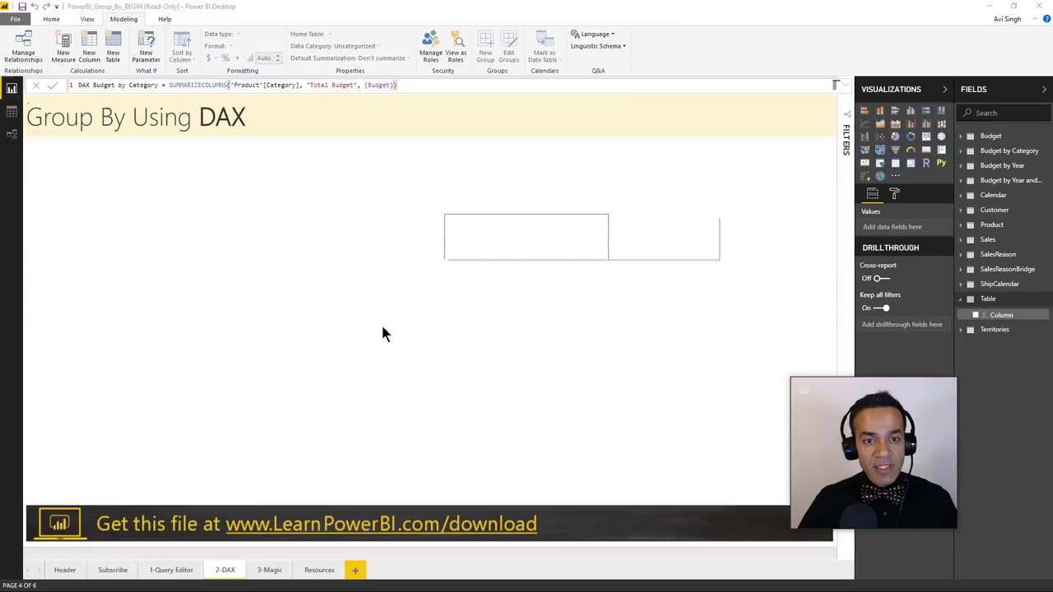
key("Return")
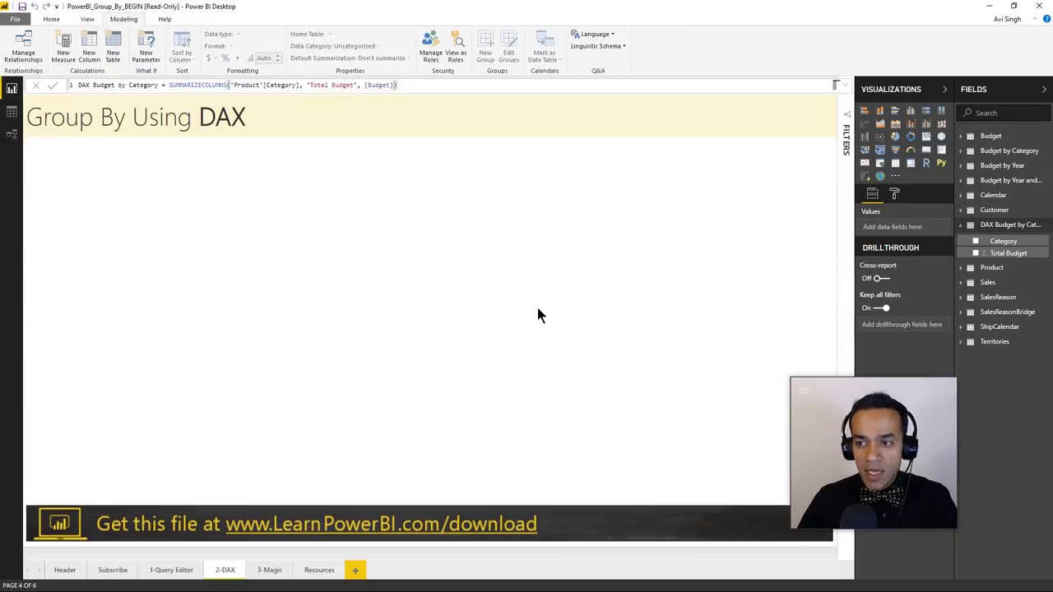
Compare the data rows of the DAX Budget by Category table with those of the Budget by Category table.
left_click(11, 111)
left_click(1008, 241)
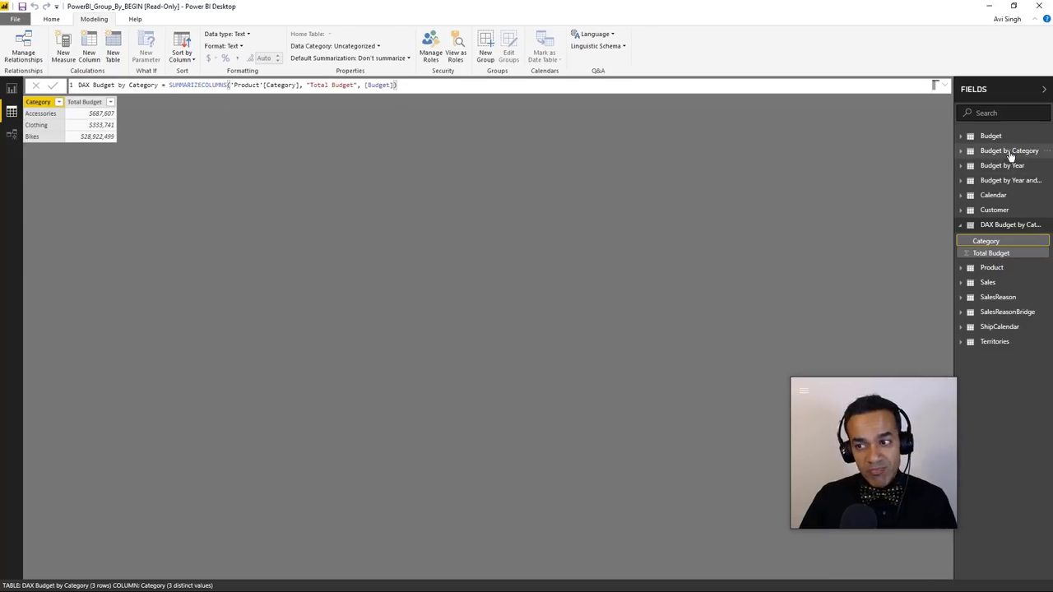
left_click(1010, 153)
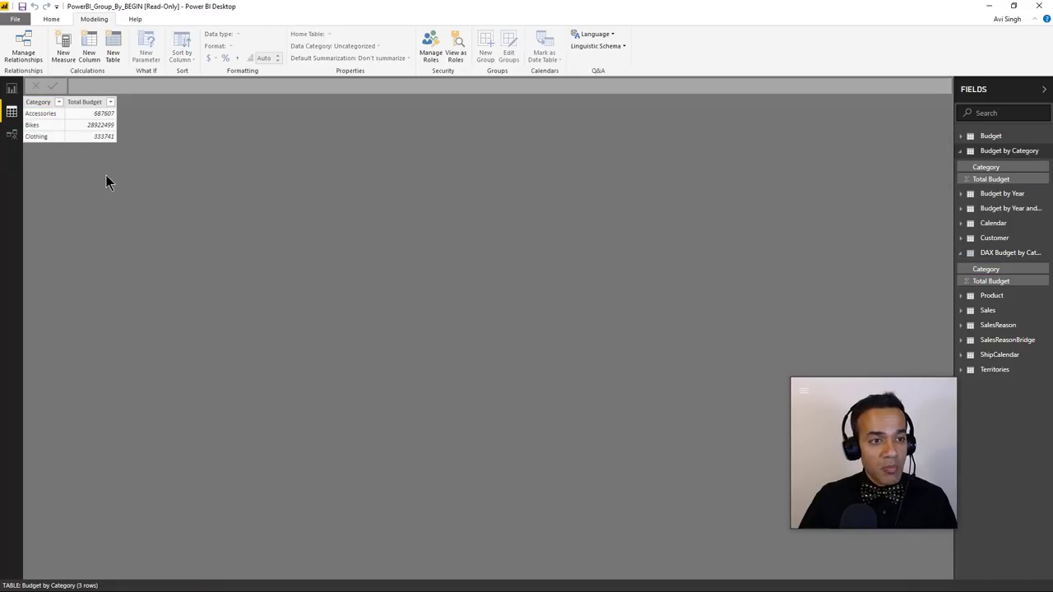
Copy the complete DAX Budget by Category formula into a new calculated table from the report view.
left_click(11, 89)
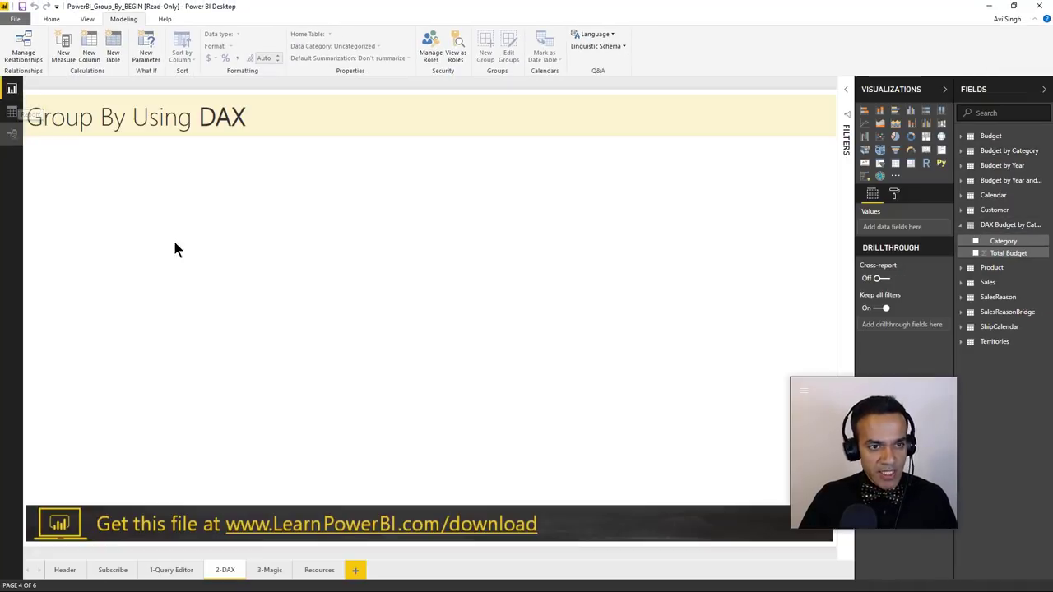
left_click(999, 241)
left_click(423, 84)
key("ctrl+a")
key("ctrl+c")
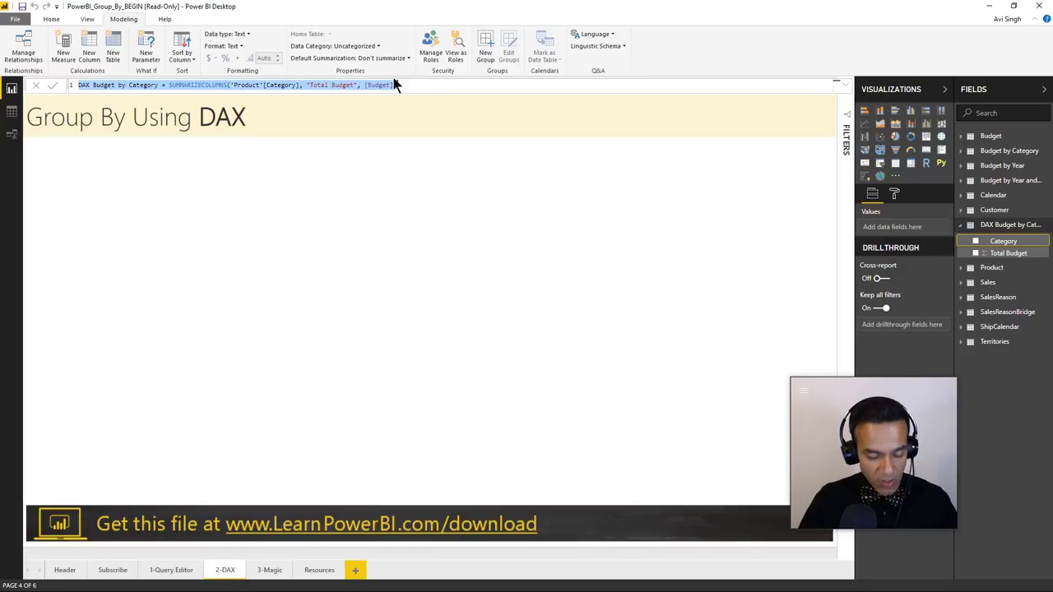
key("Escape")
left_click(112, 55)
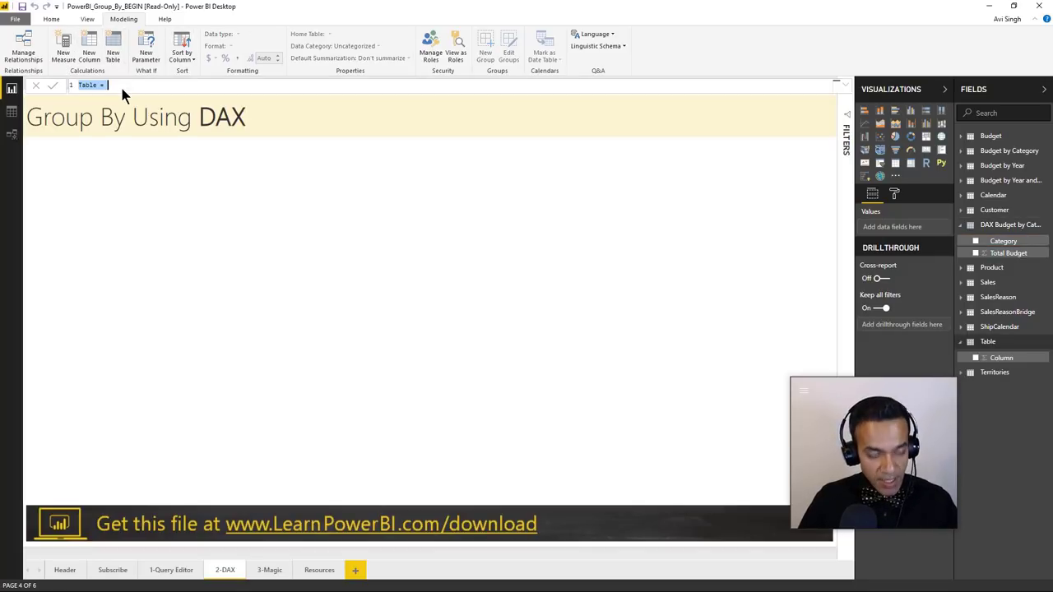
key("ctrl+v")
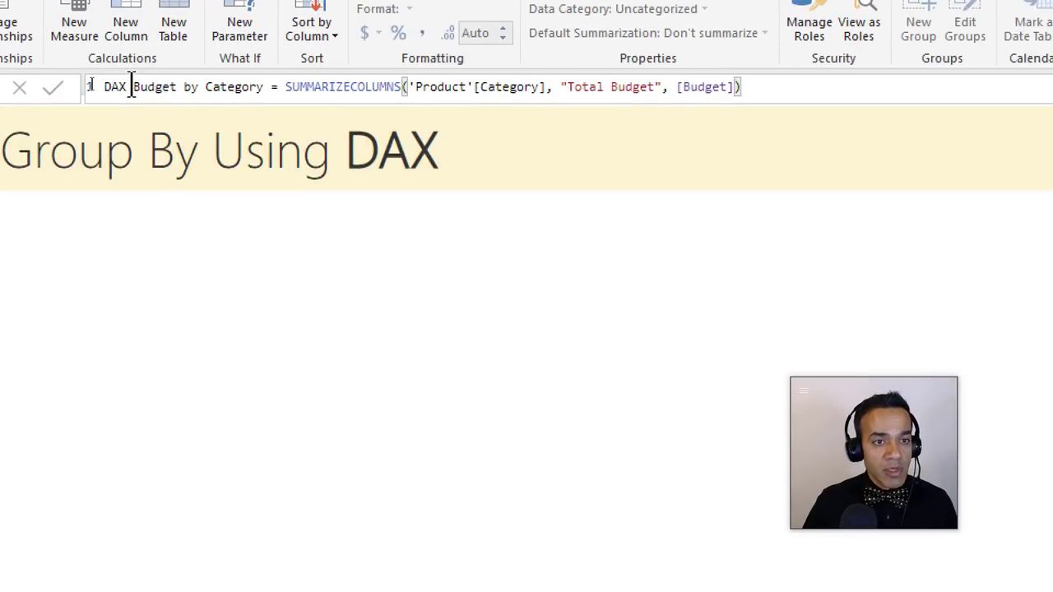
Change the table name in the pasted formula to DAX Budget by Year.
key("Home")
key("ctrl+Right")
key("ctrl+Right")
key("ctrl+Right")
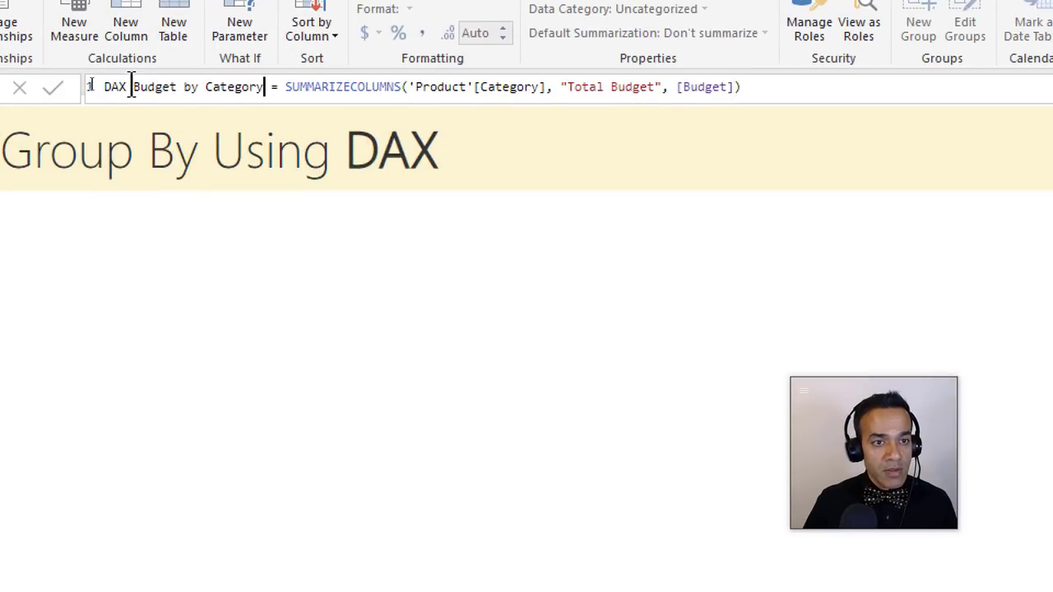
key("ctrl+shift+Left")
type("year")
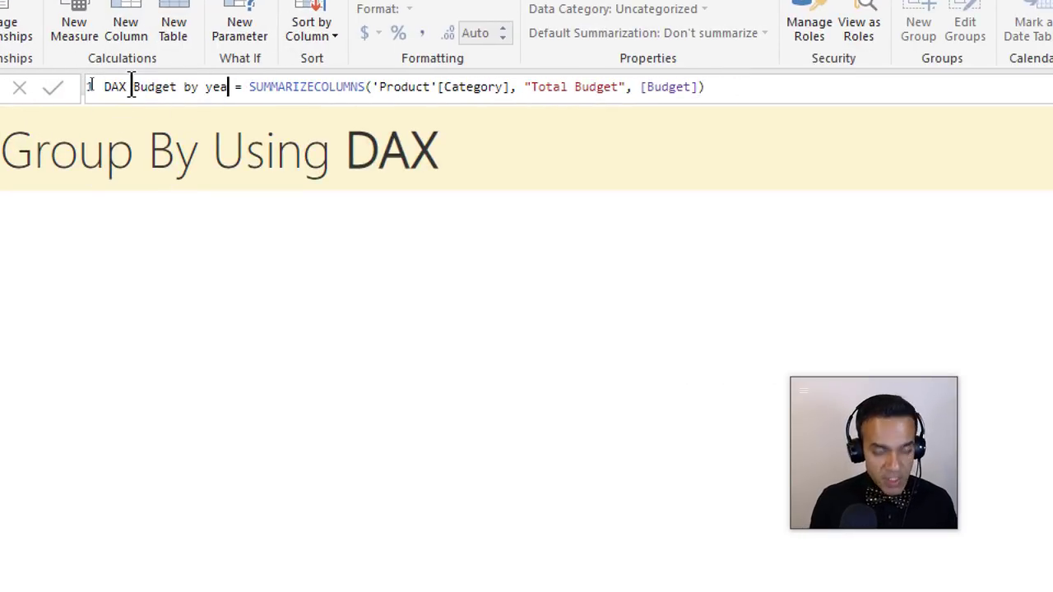
key("ctrl+Left")
type("Y")
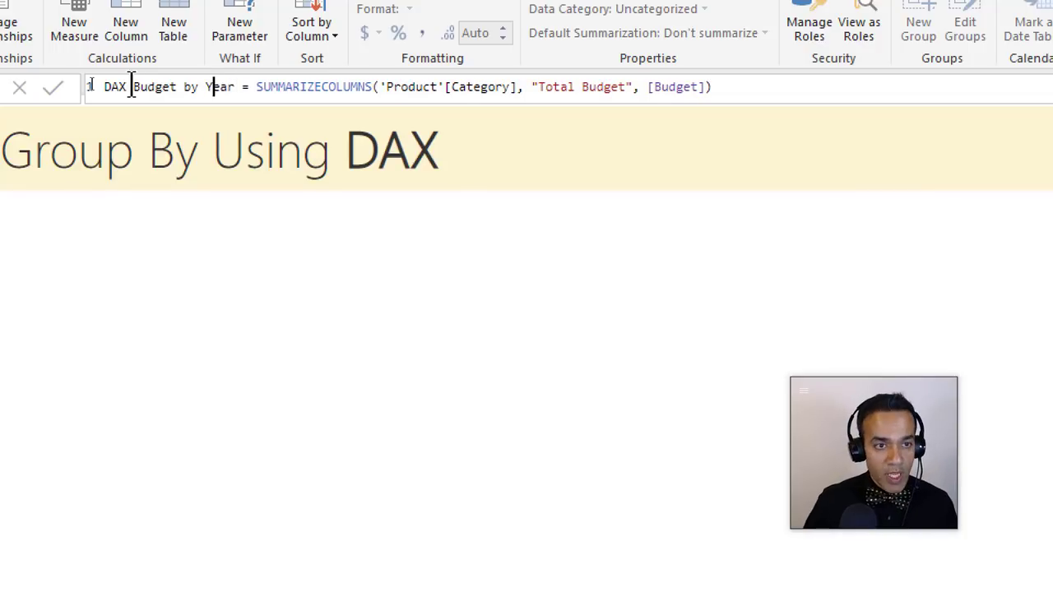
Replace the 'Product'[Category] grouping column with 'Calendar'[Year] in the DAX Budget by Year formula.
key("ctrl+Right")
key("ctrl+Right")
key("ctrl+Right")
key("ctrl+Right")
key("ctrl+shift+Right")
key("ctrl+shift+Right")
key("ctrl+shift+Right")
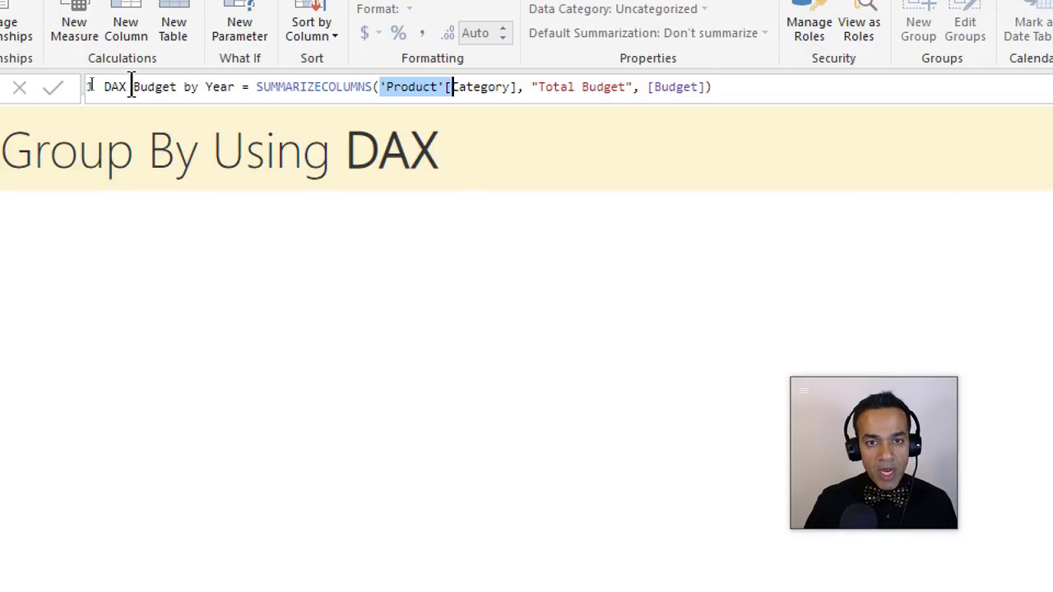
key("BackSpace")
type("'Ca")
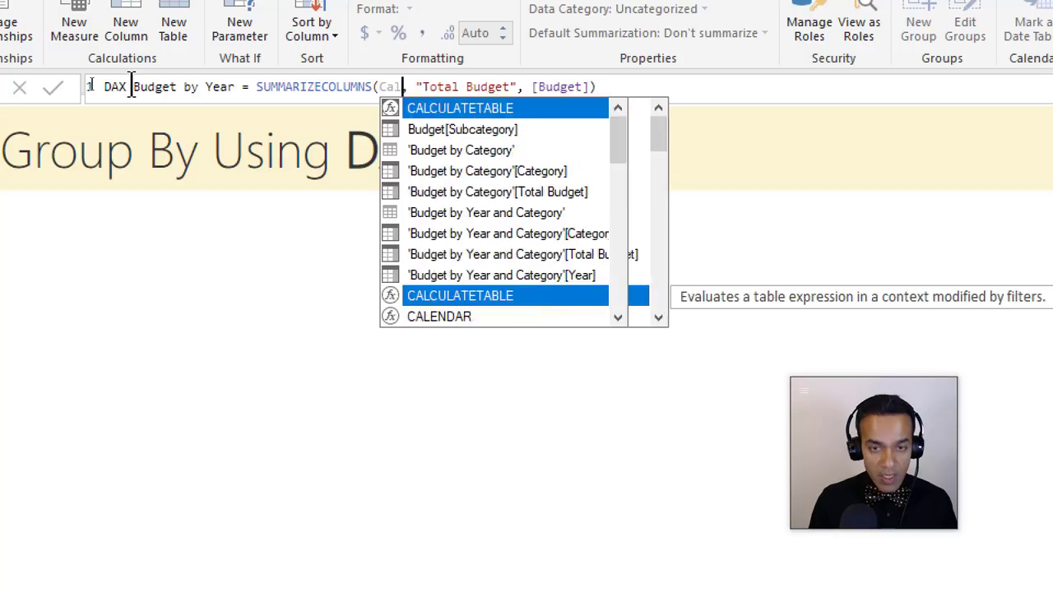
key("Tab")
type("[Year]")
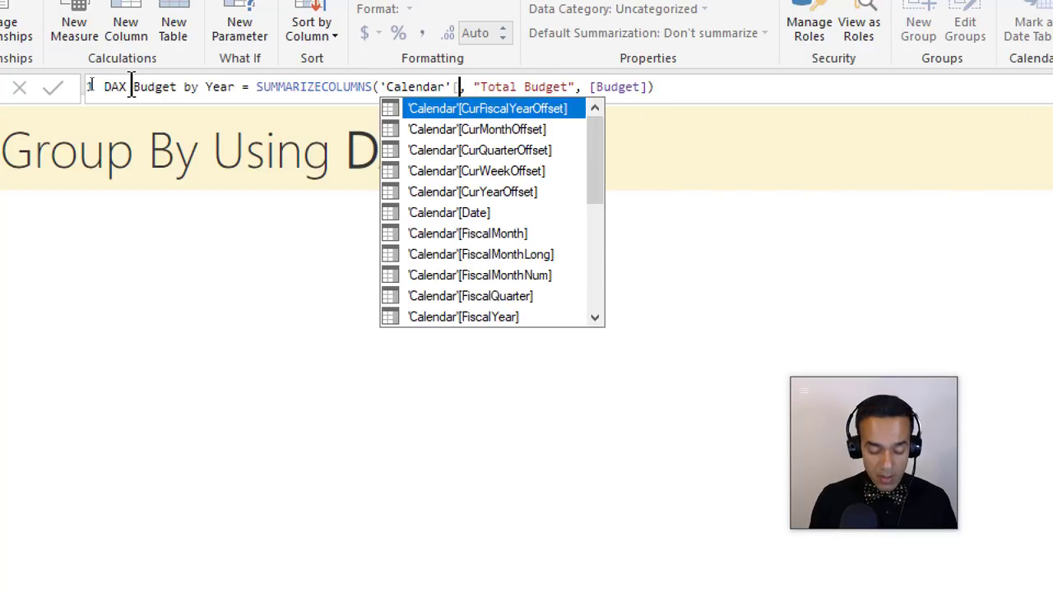
key("Escape")
key("End")
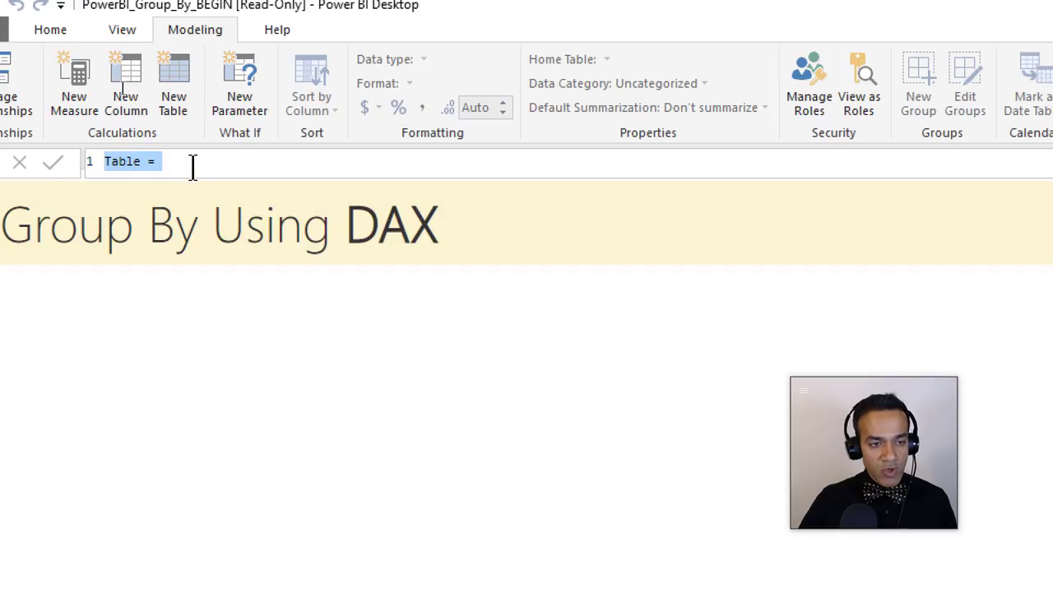
Create a calculated table DAX Budget by Year and Category from the copied formula, adding 'Calendar'[Year] as a grouping column before 'Product'[Category].
key("ctrl+v")
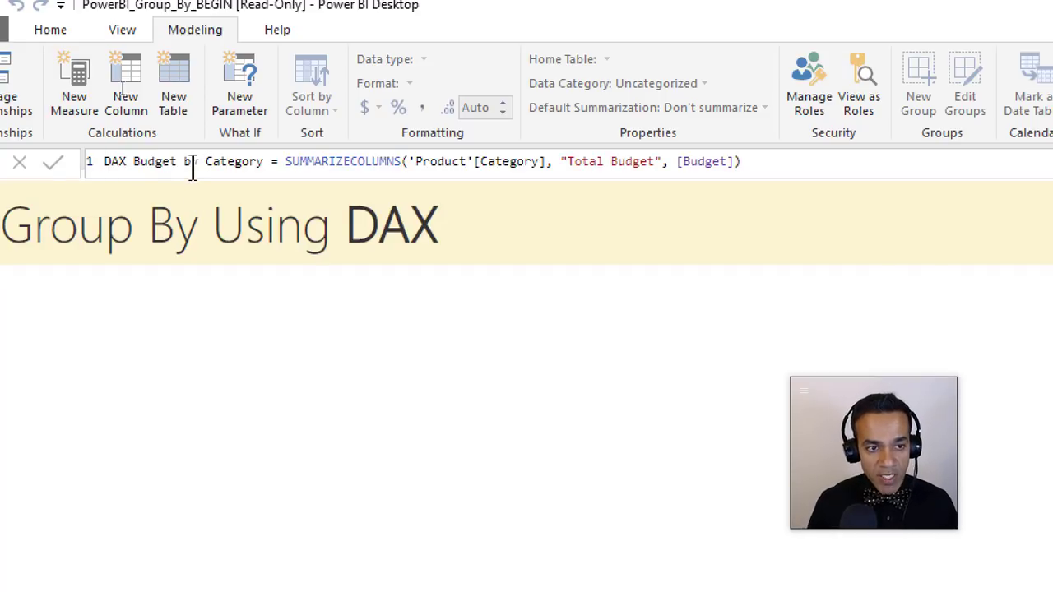
type("Year and ")
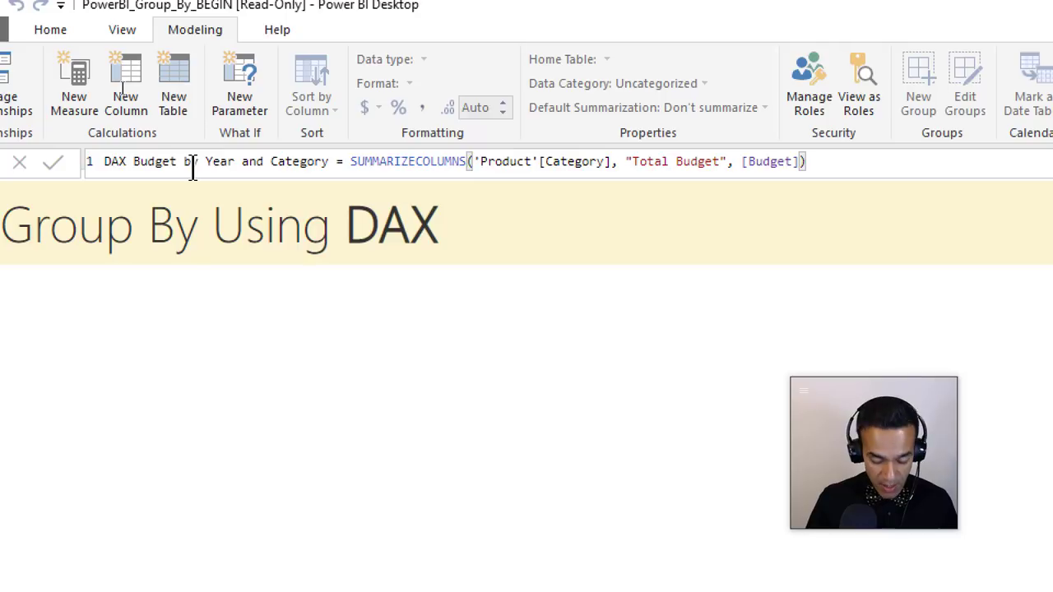
type("'Calendar'")
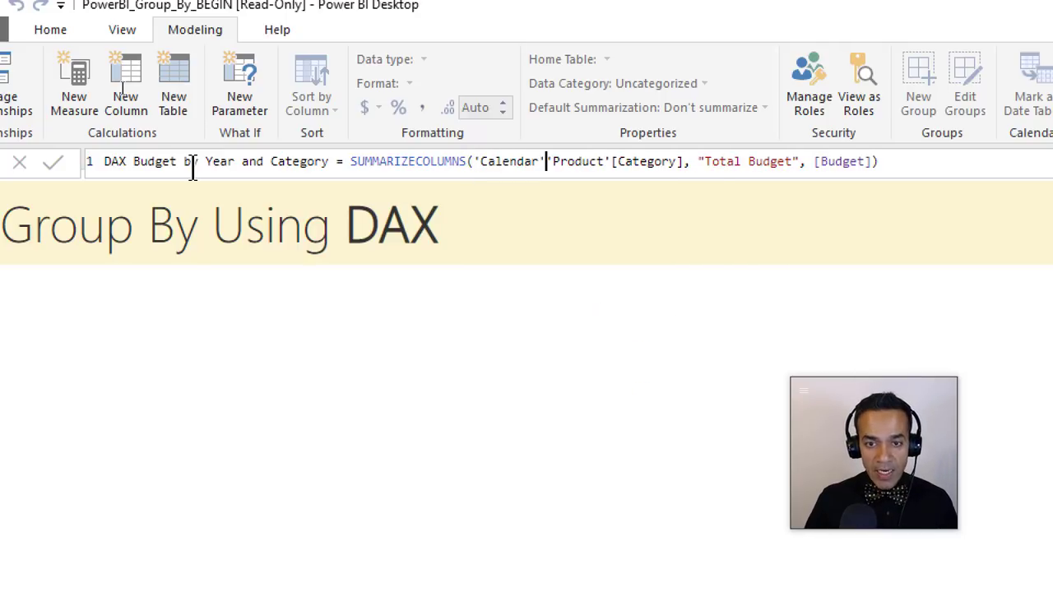
type("[Year]")
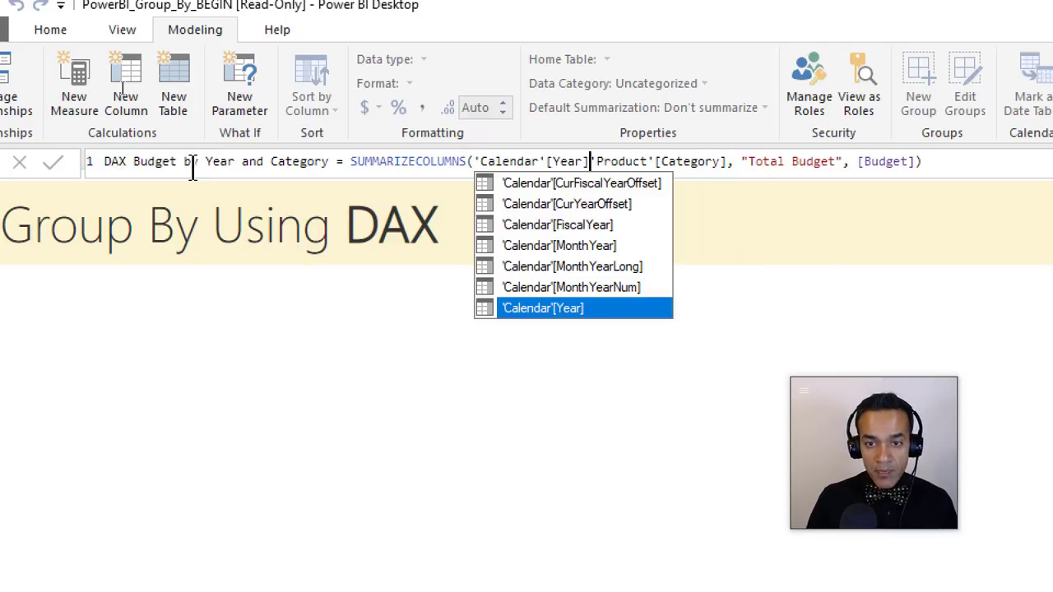
type(",")
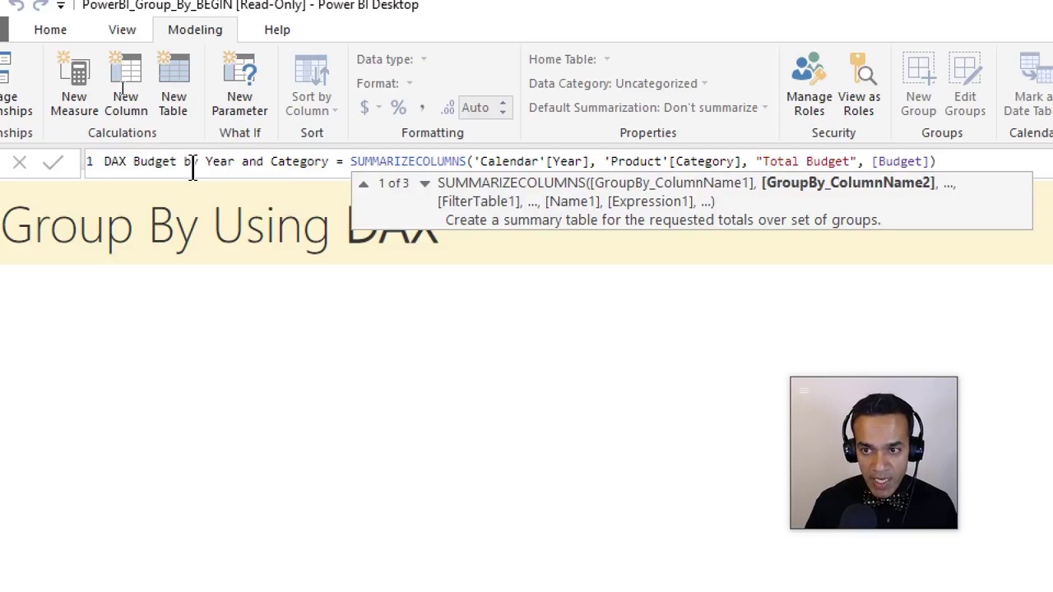
key("Left")
key("Left")
key("Left")
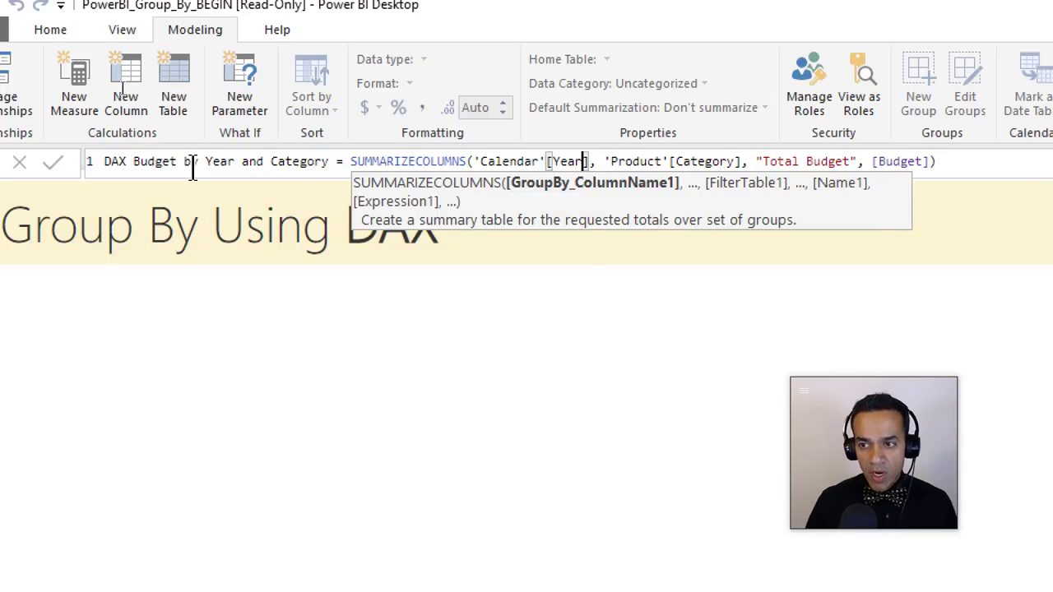
key("End")
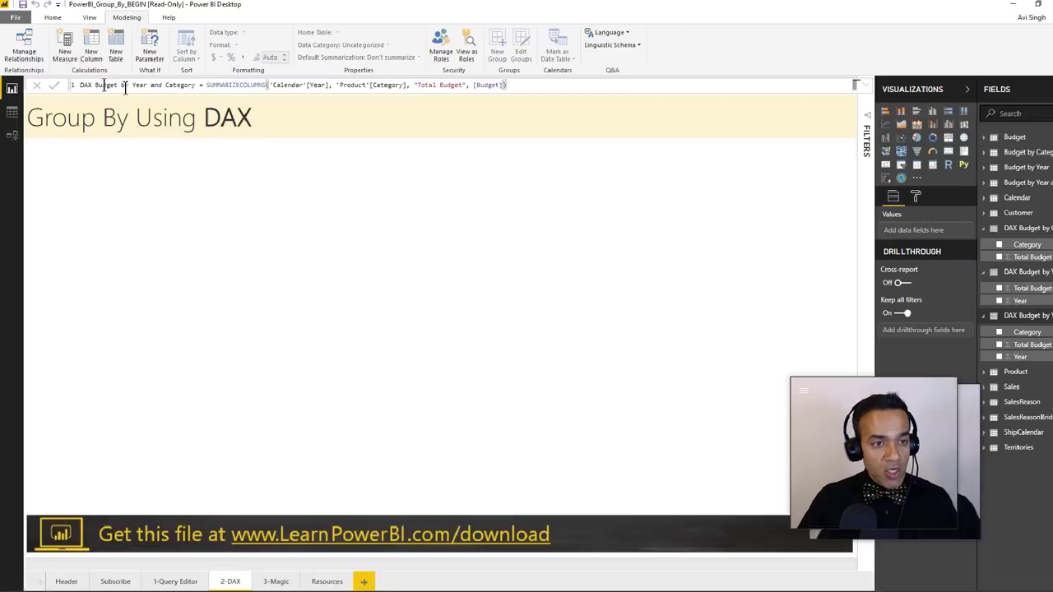
key("Return")
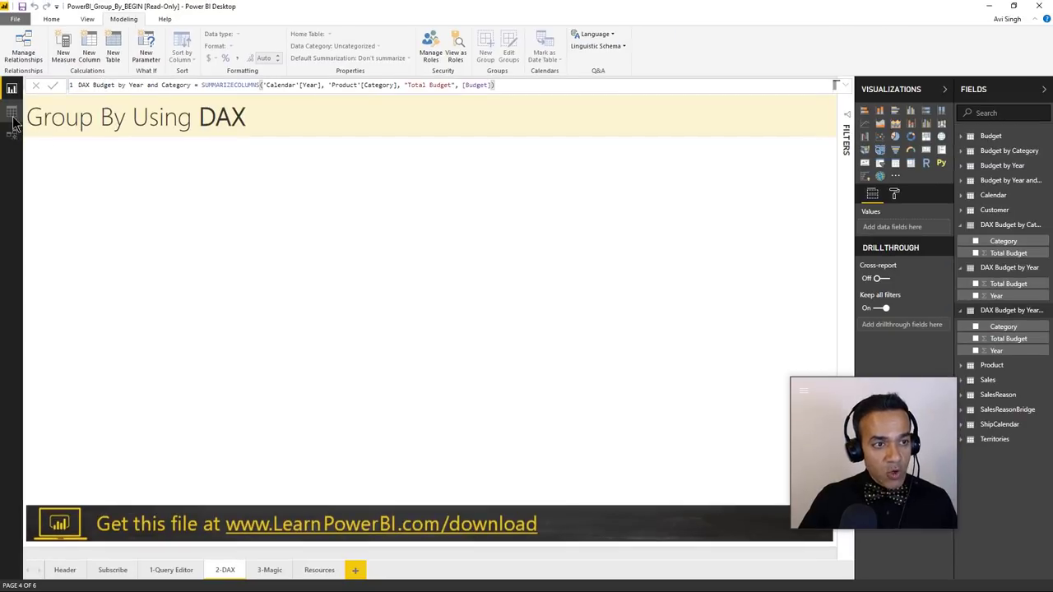
Review the data rows of the DAX Budget by Category, DAX Budget by Year, and DAX Budget by Year and Category tables.
left_click(12, 111)
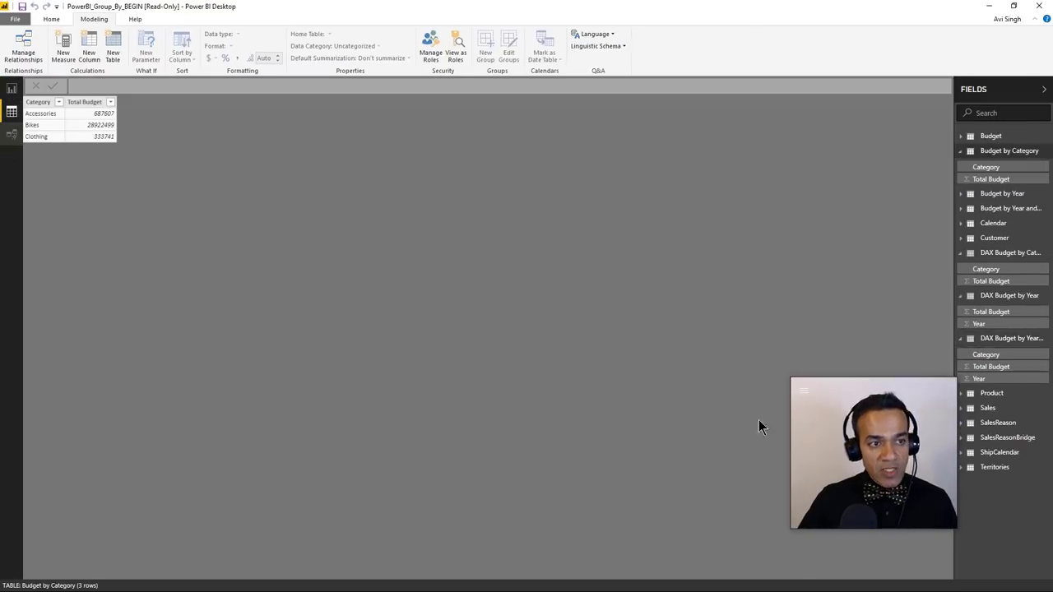
left_click(998, 271)
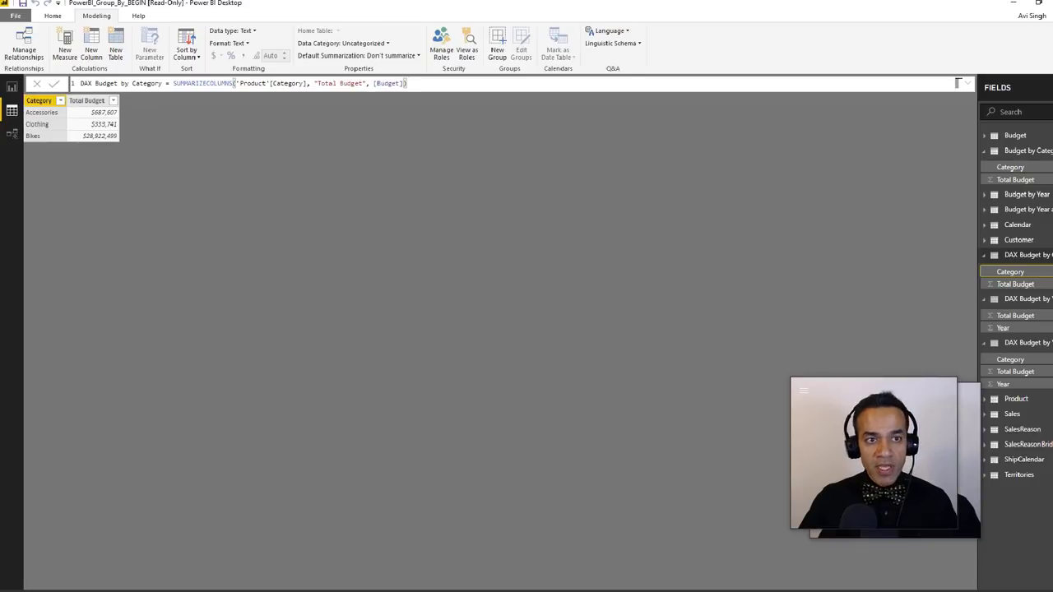
left_click(998, 313)
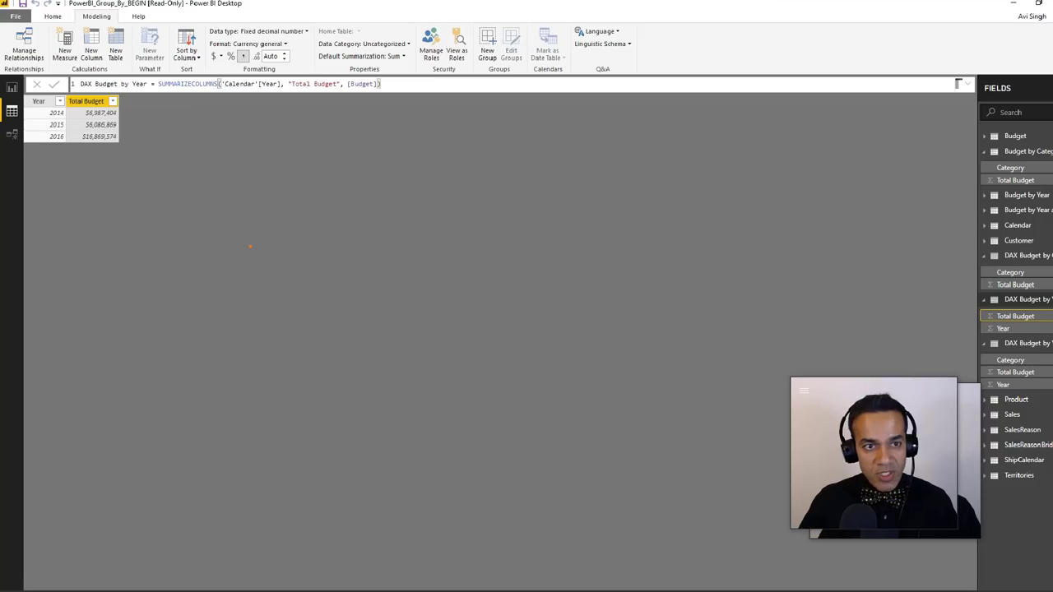
left_click(1011, 360)
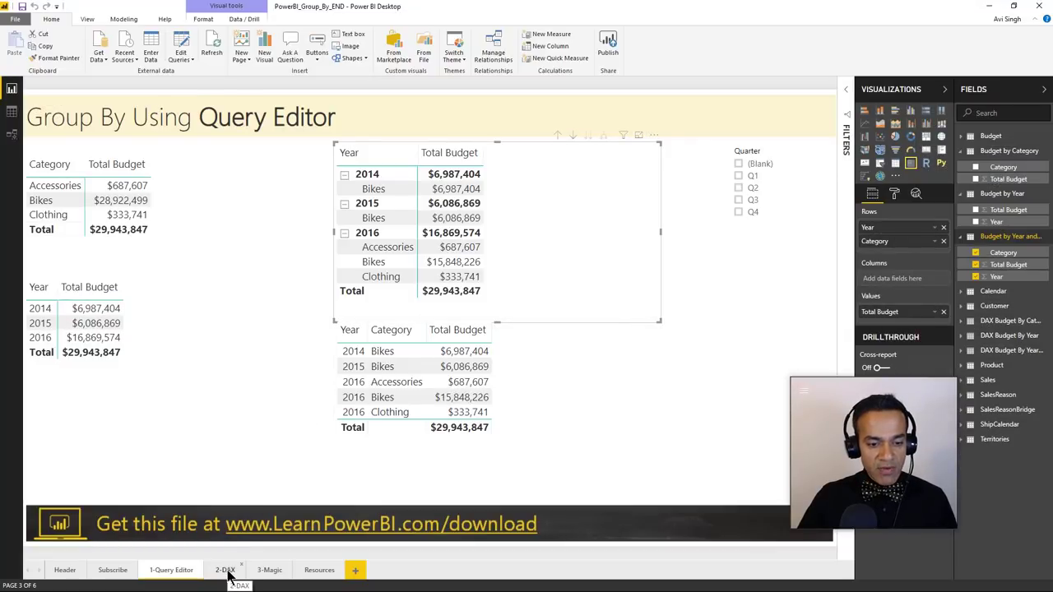
Switch to the PowerBI_Group_By_END report and open its 2-DAX page.
left_click(229, 574)
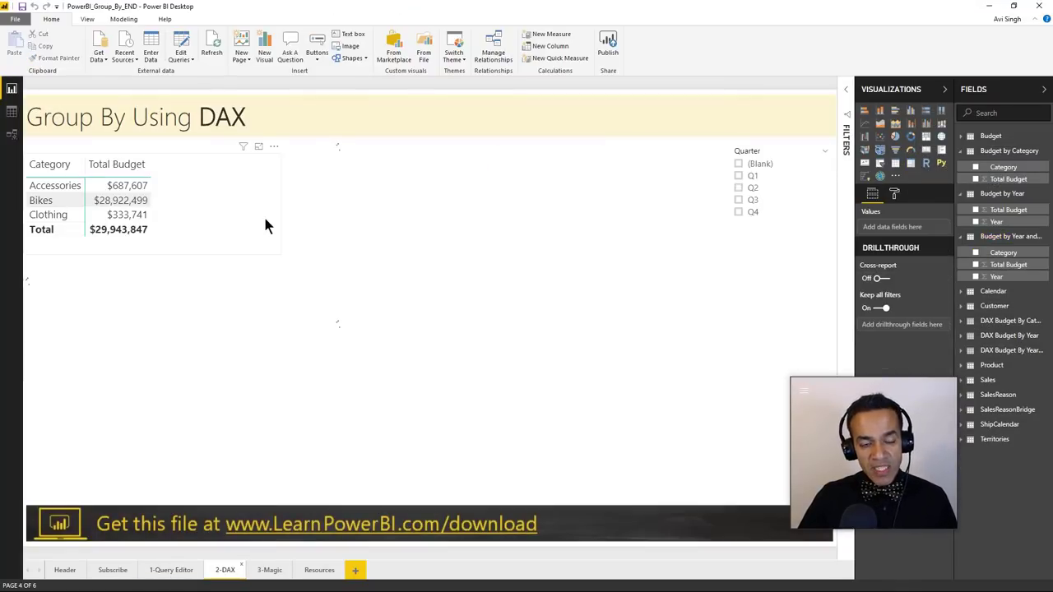
Inspect the fields used by the category matrix, the year matrix and the year-and-category table on the 2-DAX page.
left_click(251, 214)
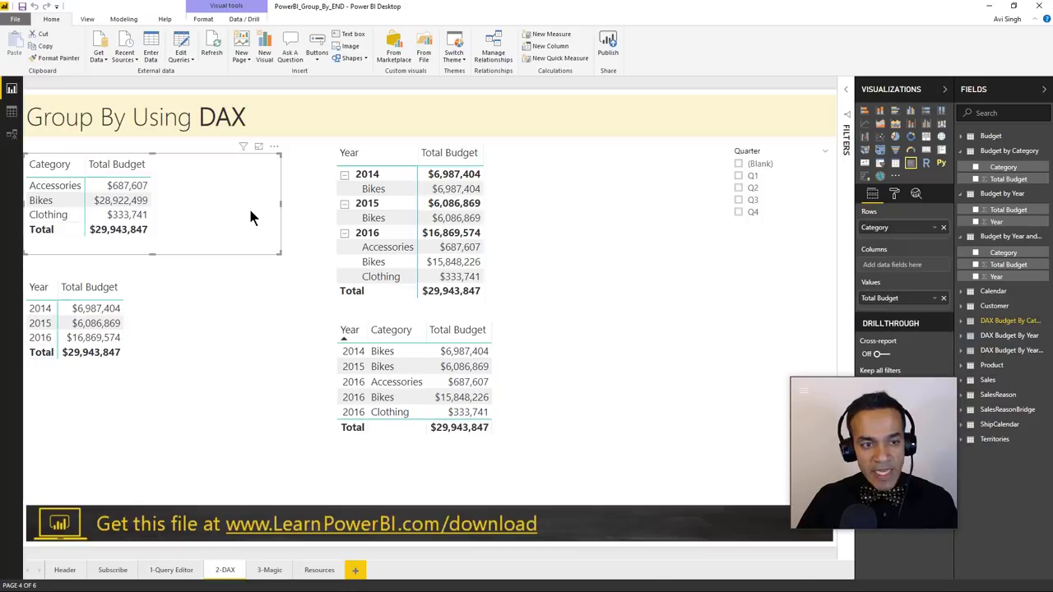
left_click(224, 363)
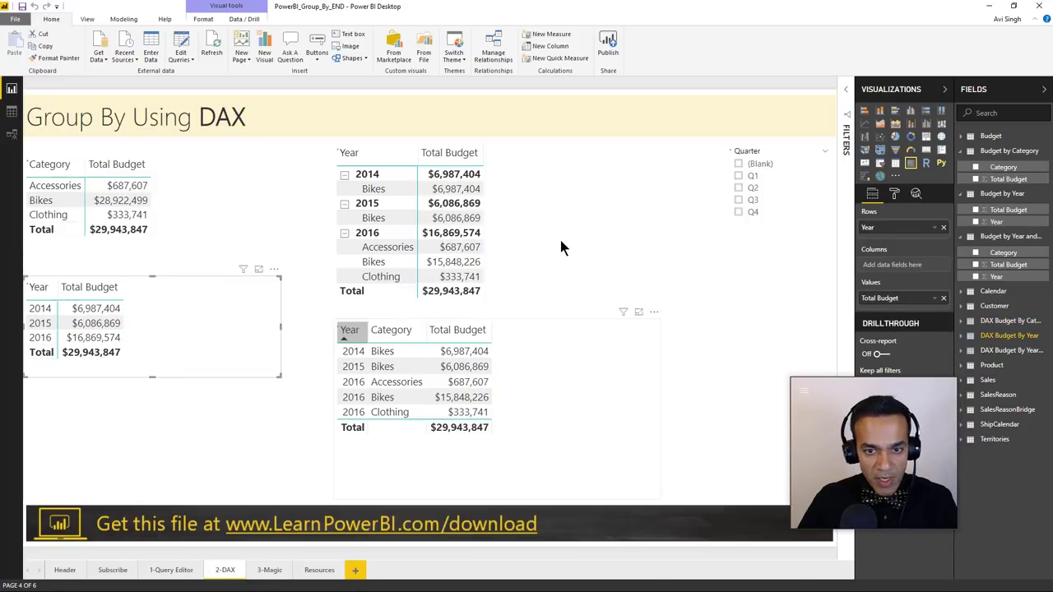
left_click(561, 364)
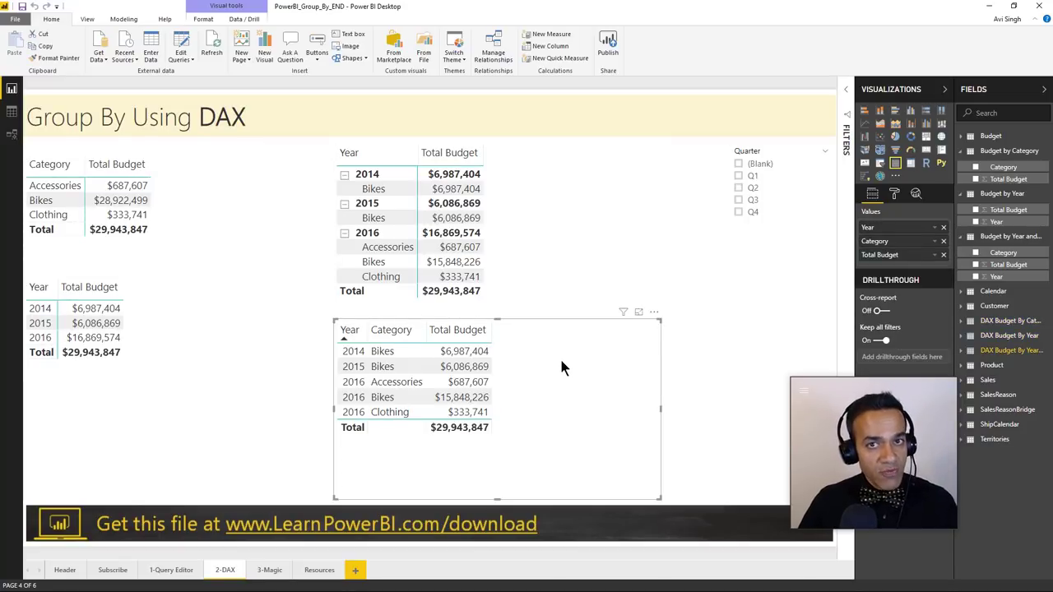
Return to the PowerBI_Group_By_BEGIN report and open its 3-Magic page in report view.
left_click(992, 7)
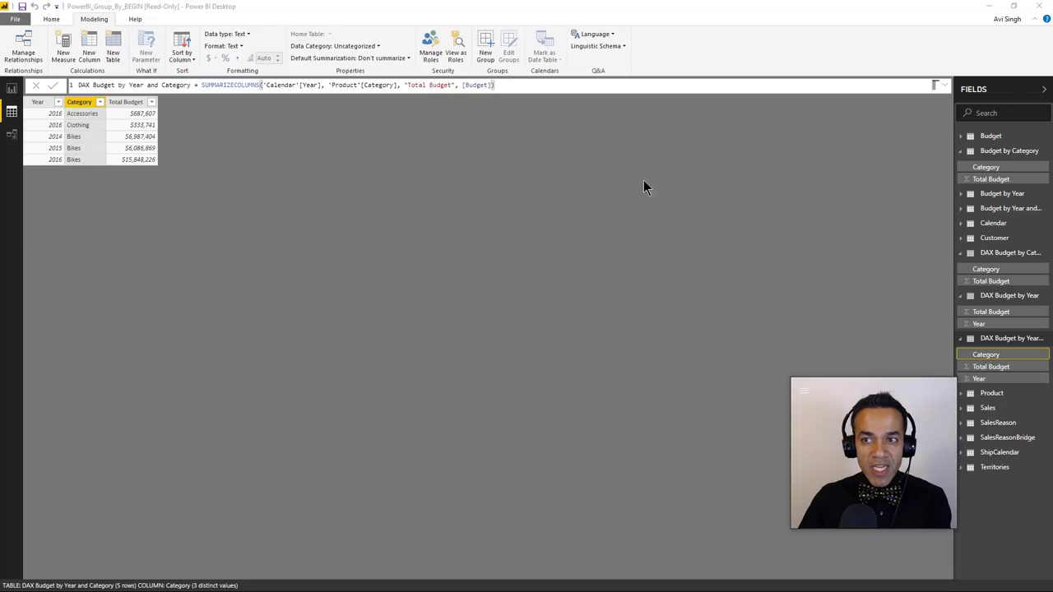
left_click(11, 88)
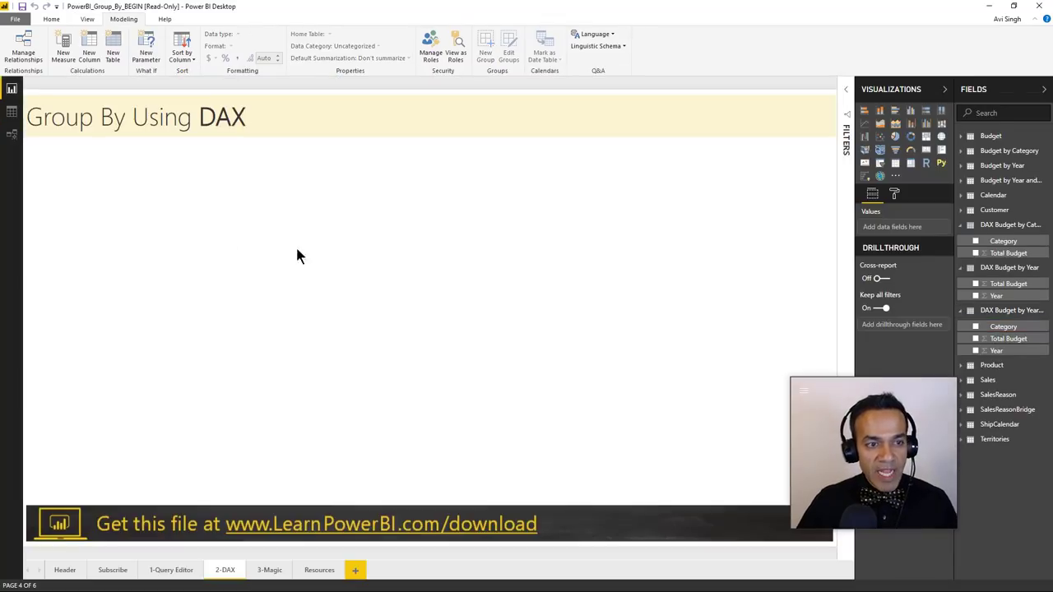
left_click(271, 571)
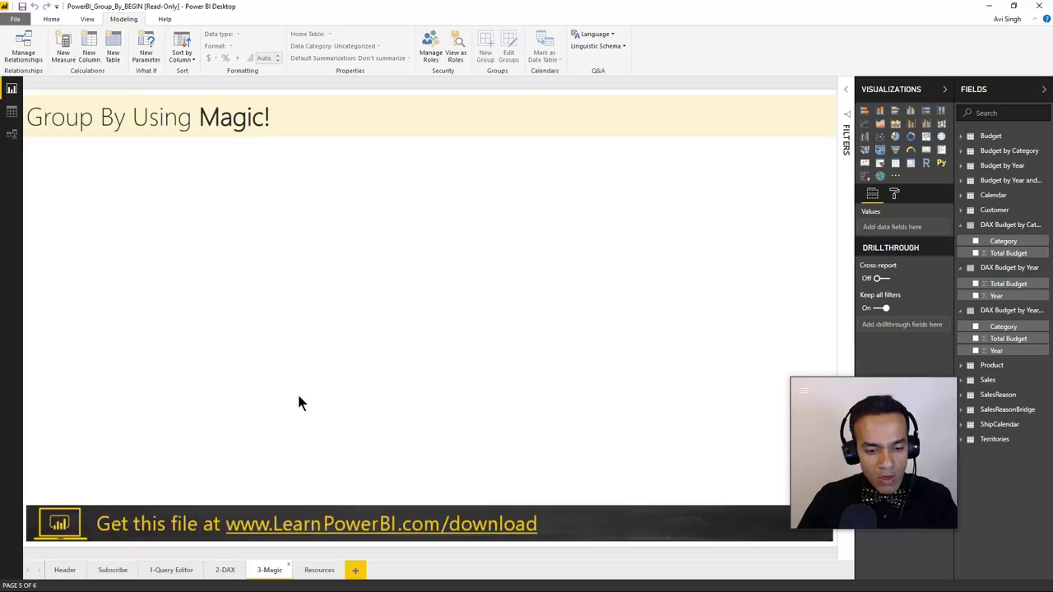
Examine the model relationships in the All tables and Budget diagrams, focusing on how Calendar and Product link to Budget.
left_click(12, 134)
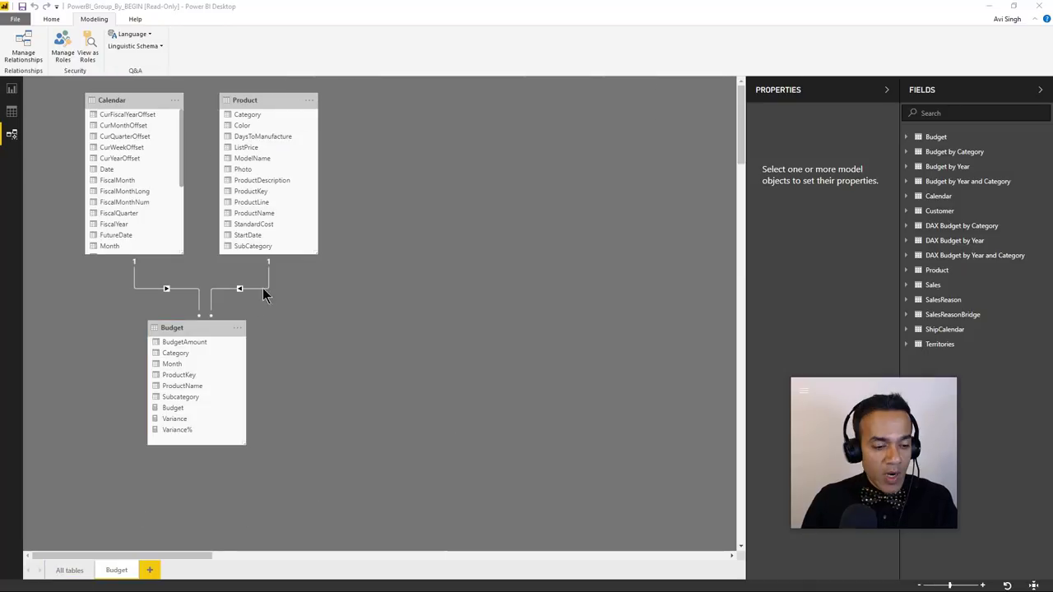
left_click(66, 570)
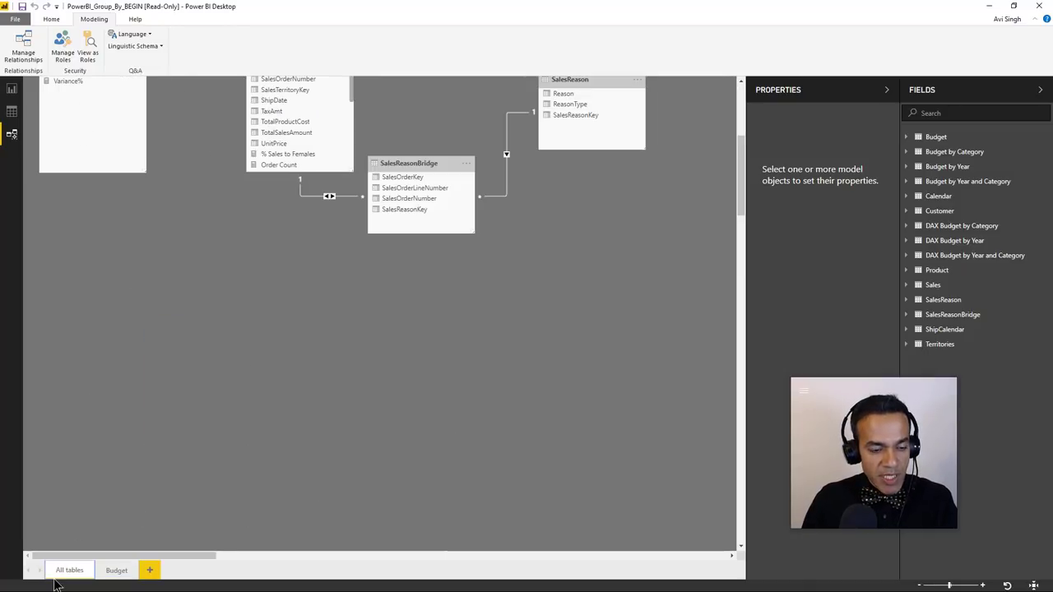
scroll(337, 296, "up", 5)
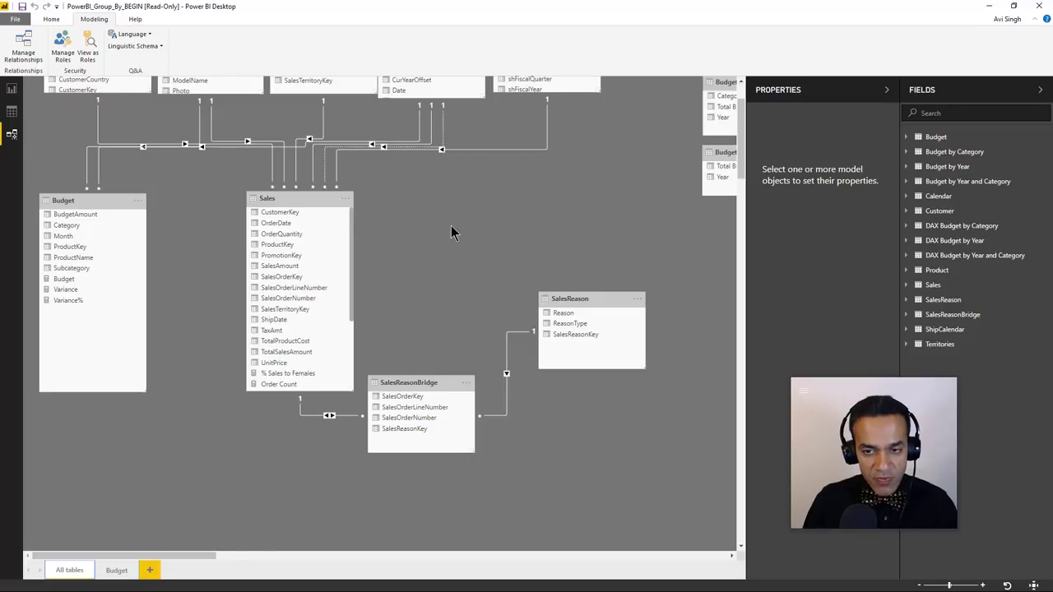
scroll(454, 228, "down", 3)
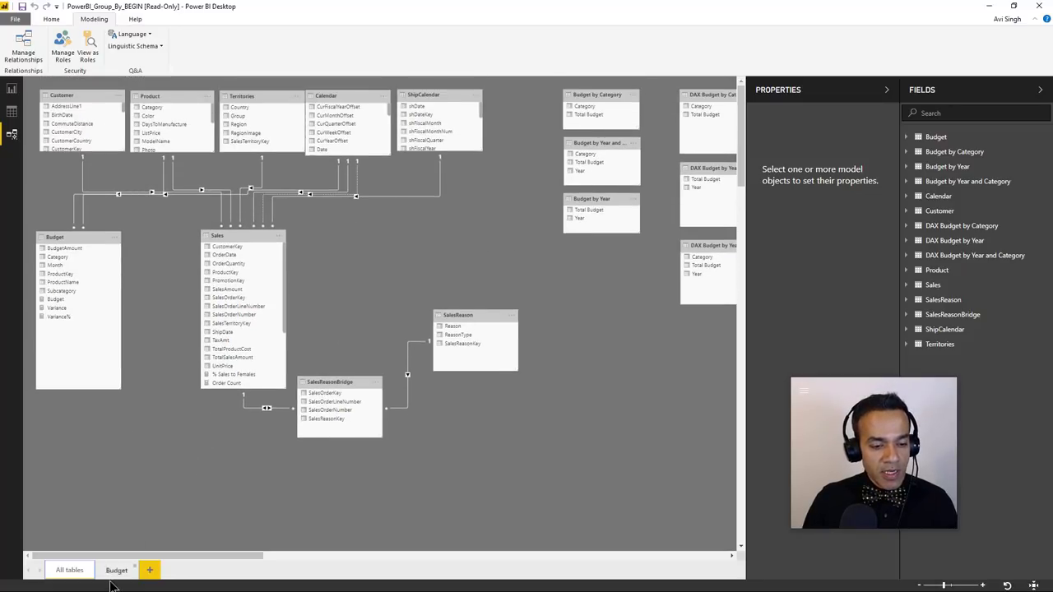
left_click(117, 573)
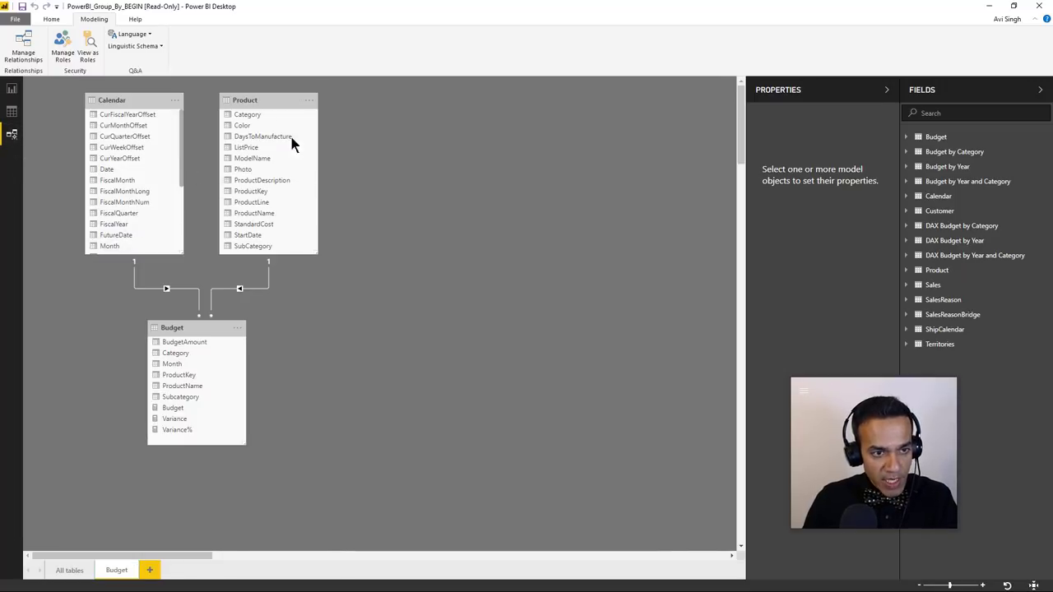
left_click_drag(214, 330, 221, 326)
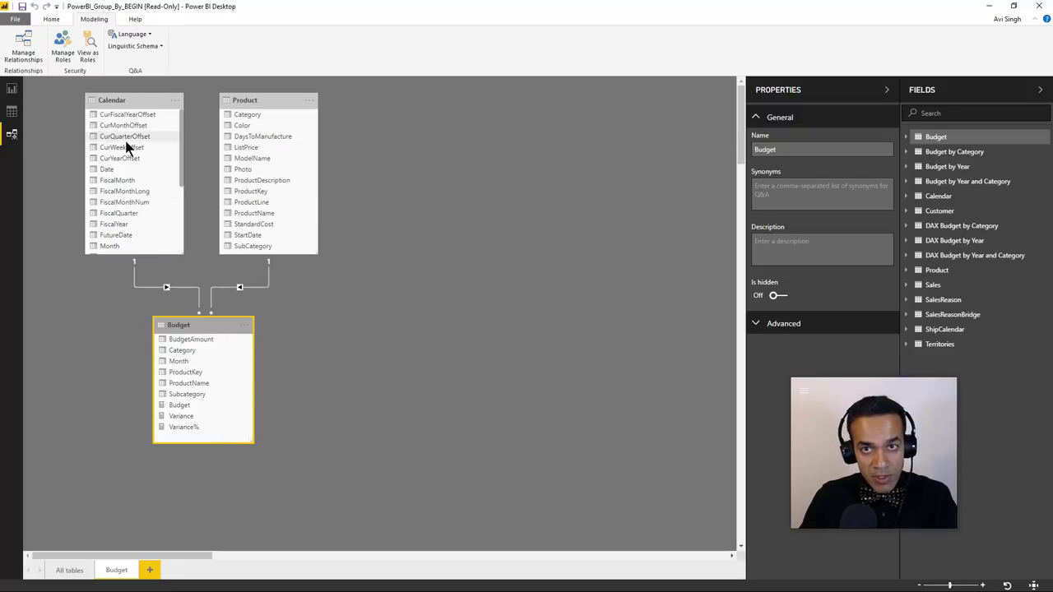
Add a table visual showing the Budget measure from the Budget table to the 3-Magic page.
left_click(13, 92)
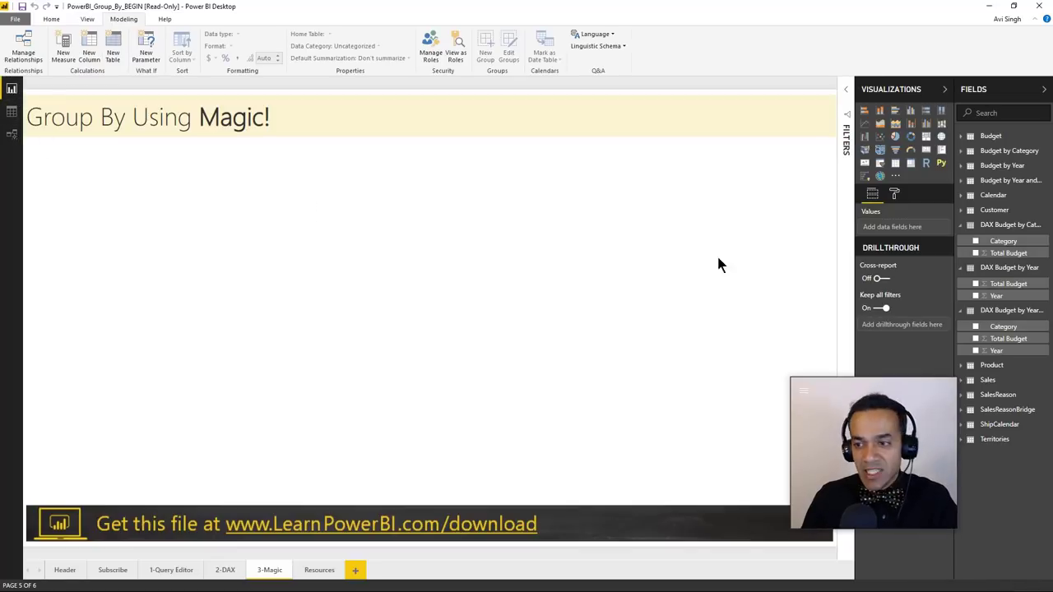
left_click(963, 226)
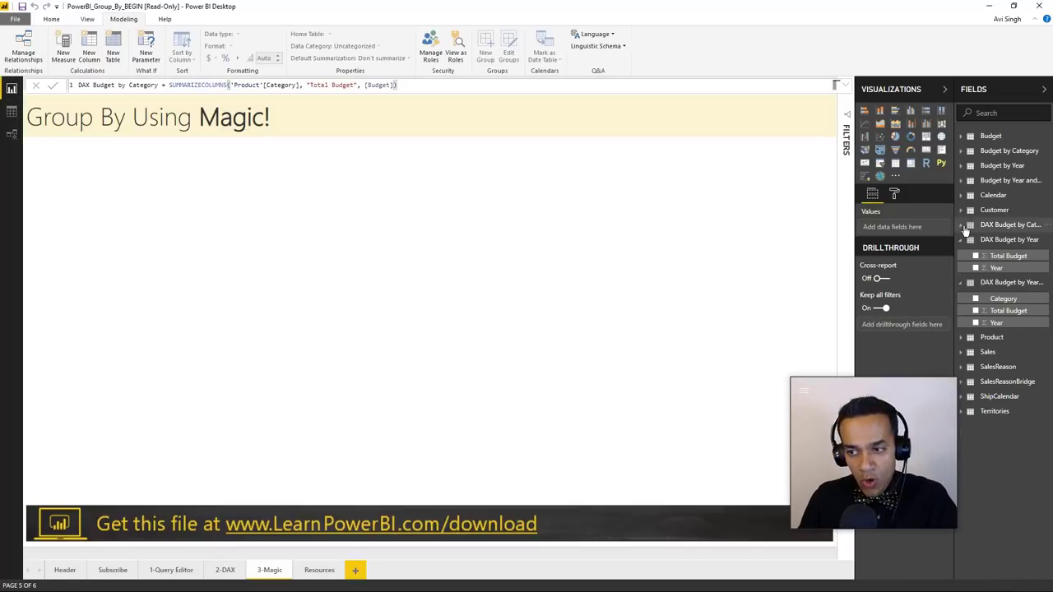
left_click(961, 240)
left_click(961, 255)
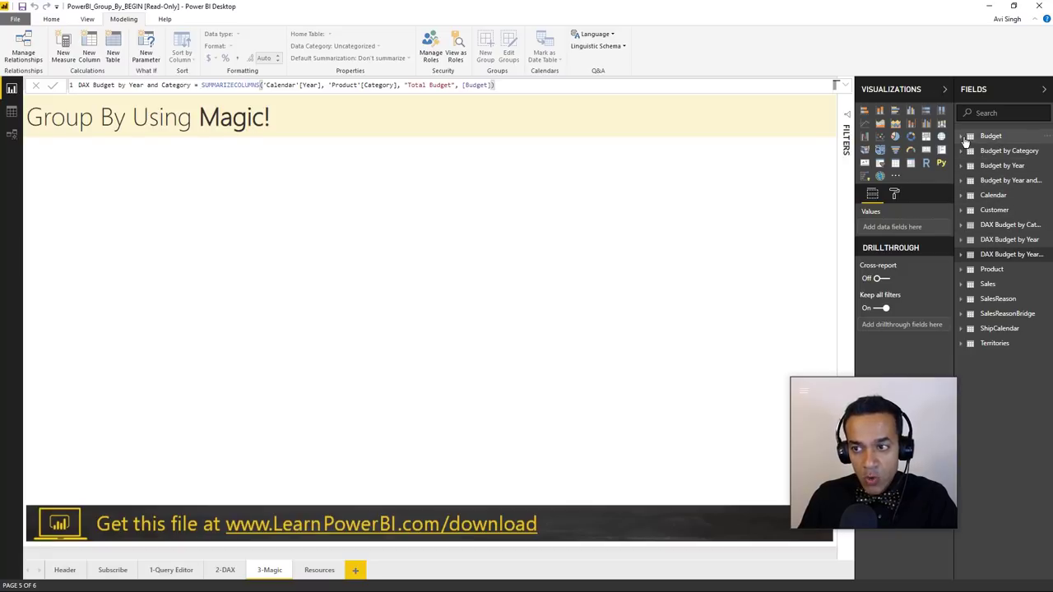
left_click(963, 137)
left_click(1000, 153)
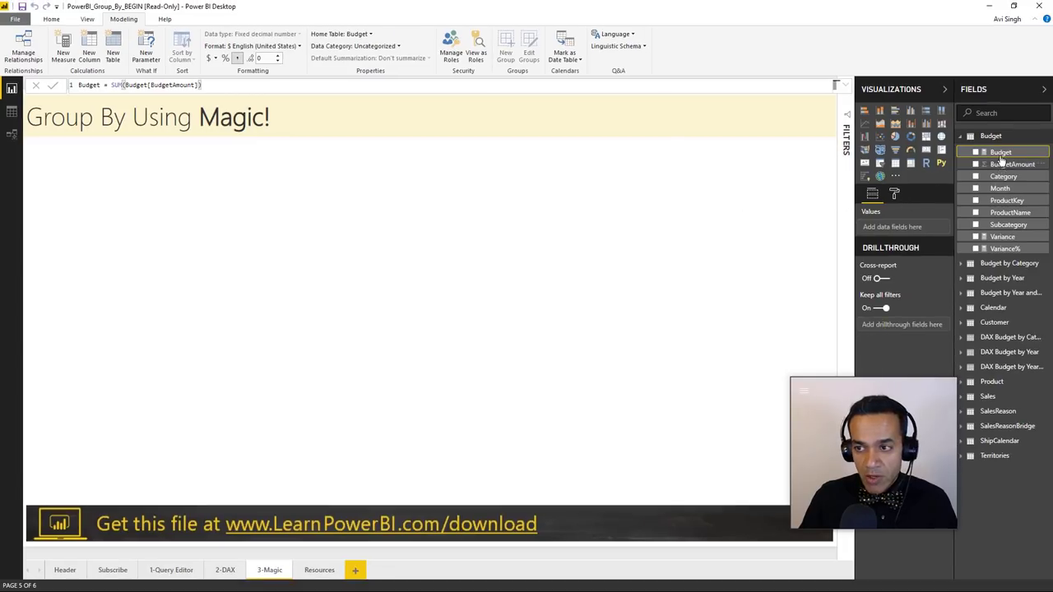
left_click_drag(1001, 152, 357, 215)
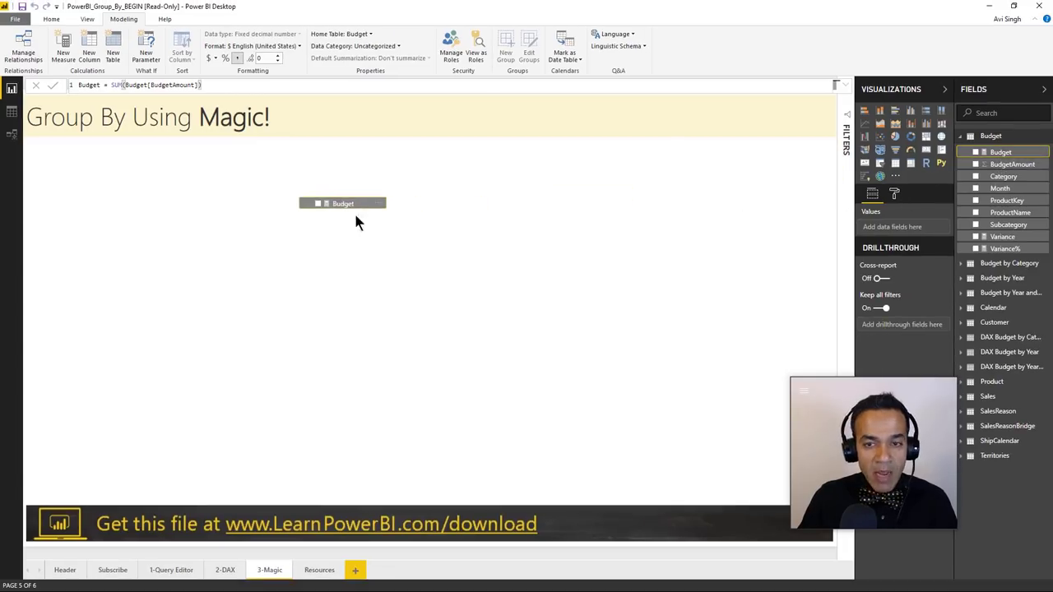
left_click(895, 162)
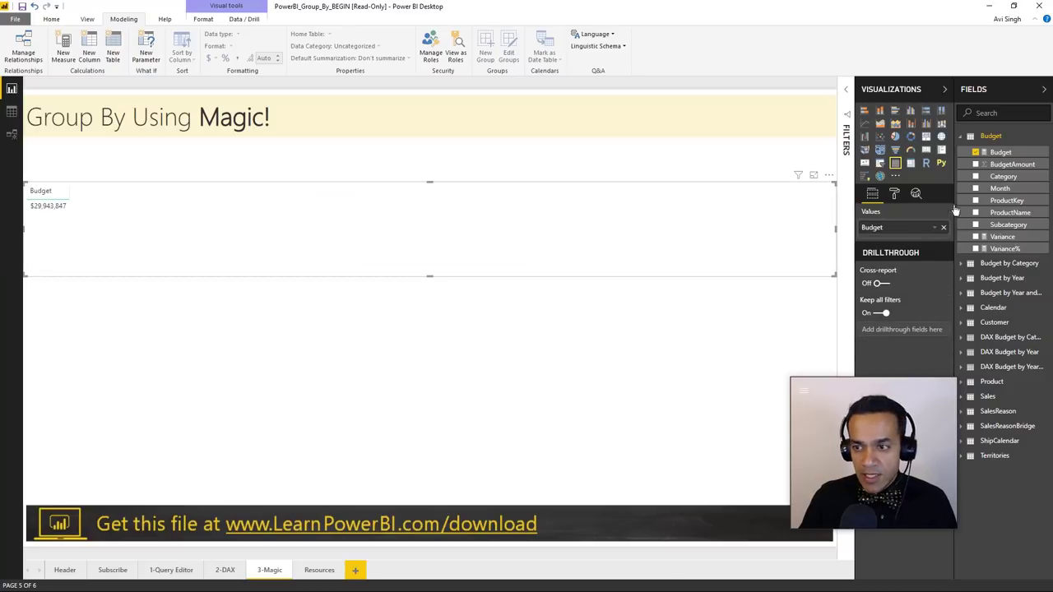
Set the Budget table visual's grid text size to 12 and narrow the visual to about a third of the page width.
left_click(896, 195)
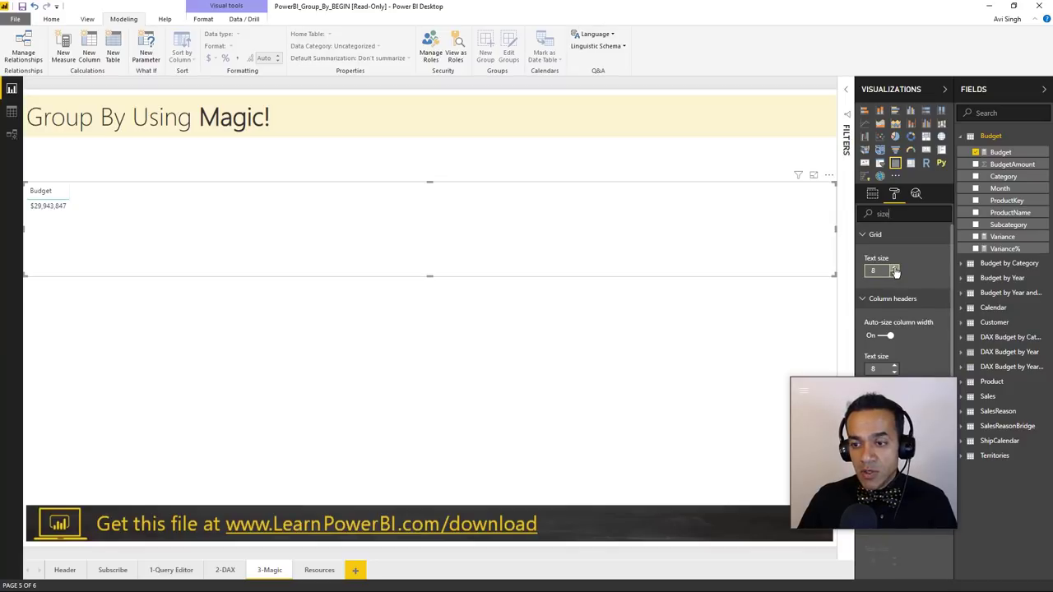
left_click(894, 269)
left_click(894, 269)
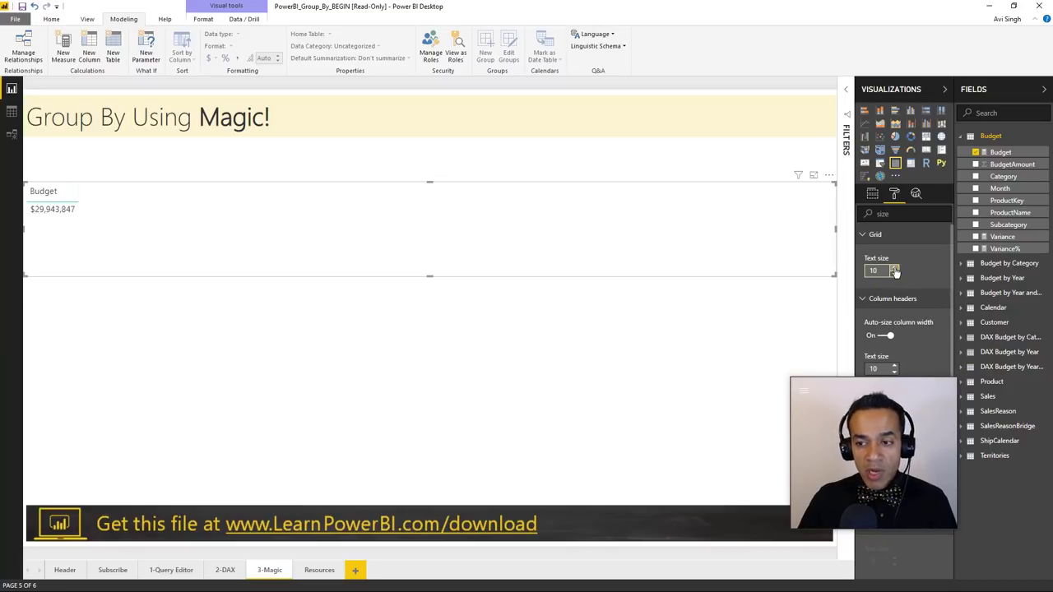
left_click(894, 269)
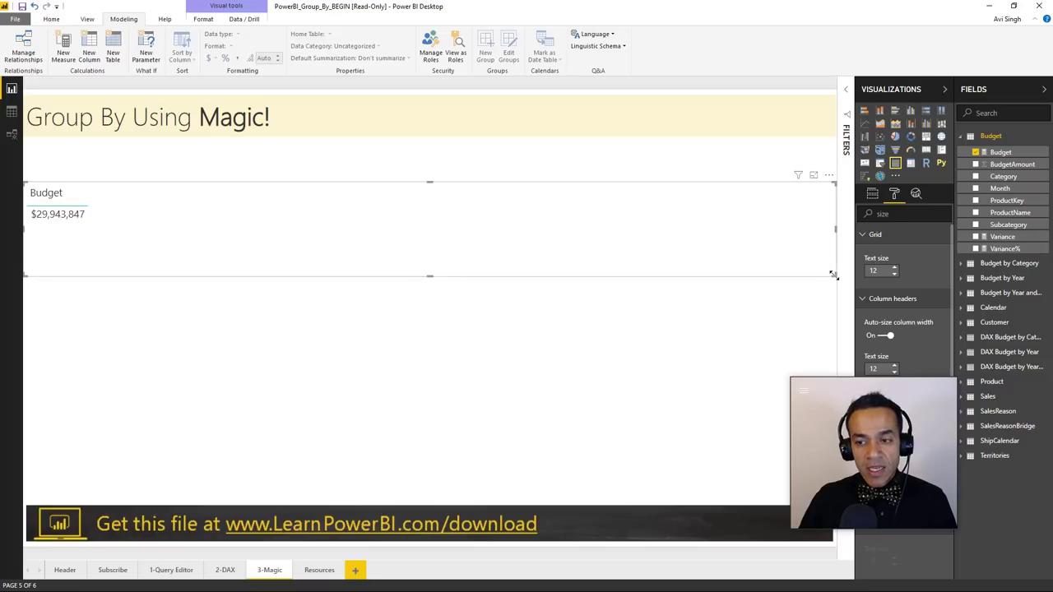
left_click_drag(834, 272, 676, 272)
left_click_drag(473, 272, 272, 270)
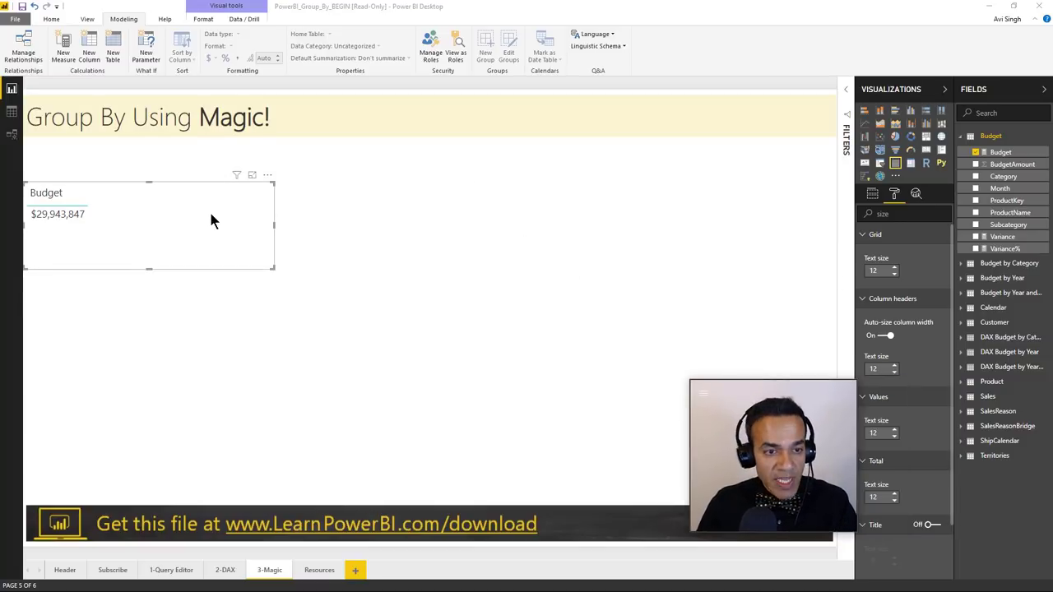
Add Category from the Product table before Budget in the table visual and make the visual slightly taller.
left_click(961, 138)
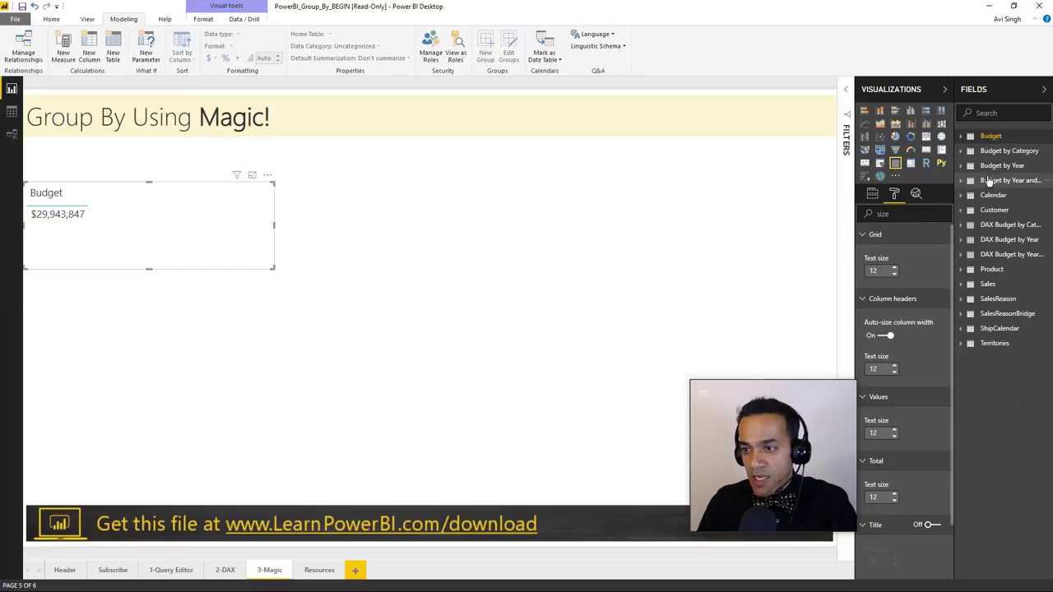
left_click(961, 196)
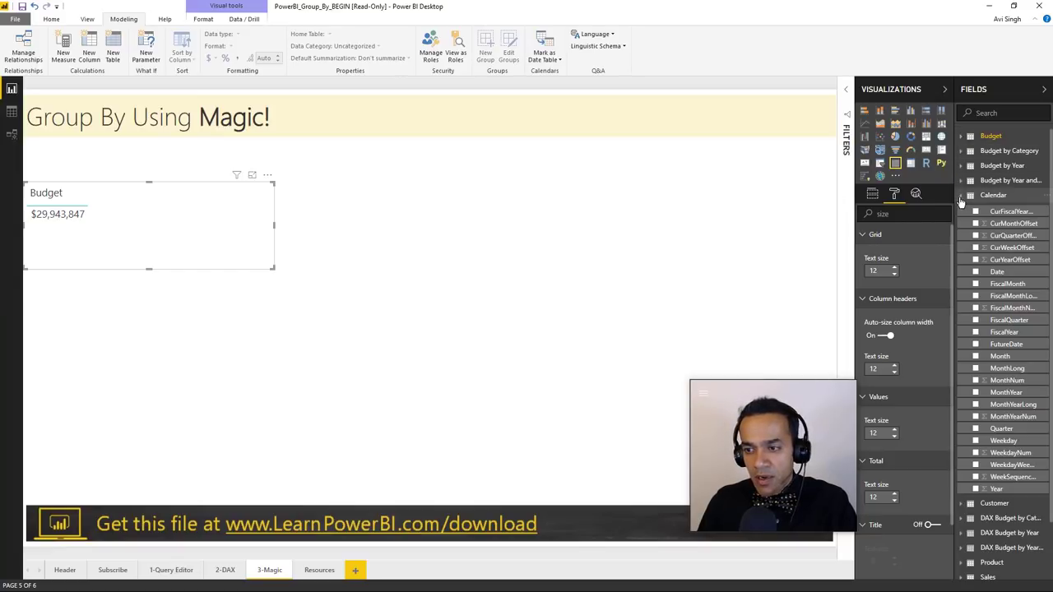
left_click(961, 196)
left_click(962, 269)
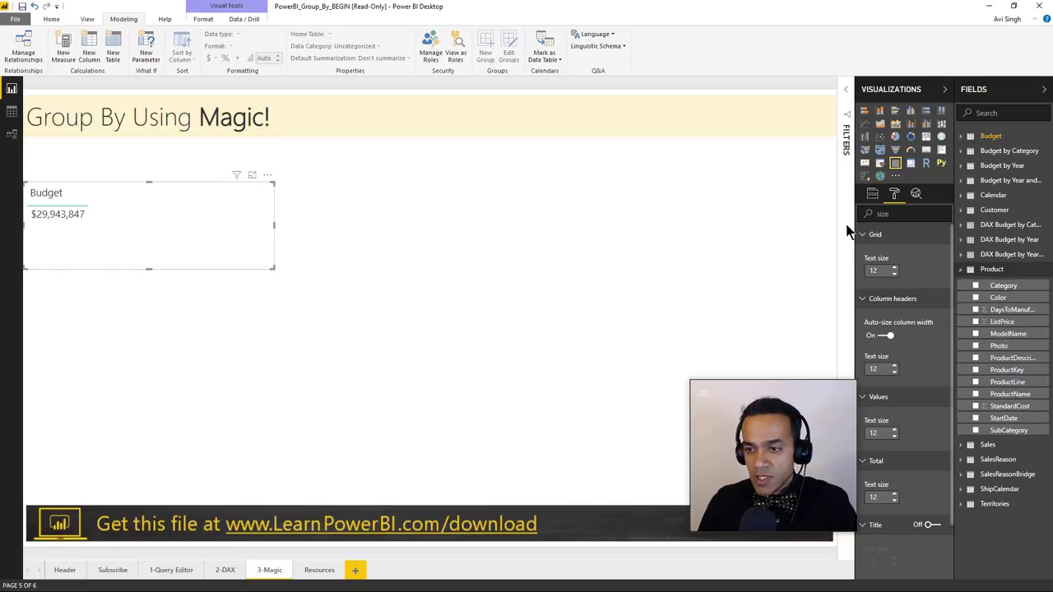
left_click(873, 193)
left_click_drag(977, 283, 914, 226)
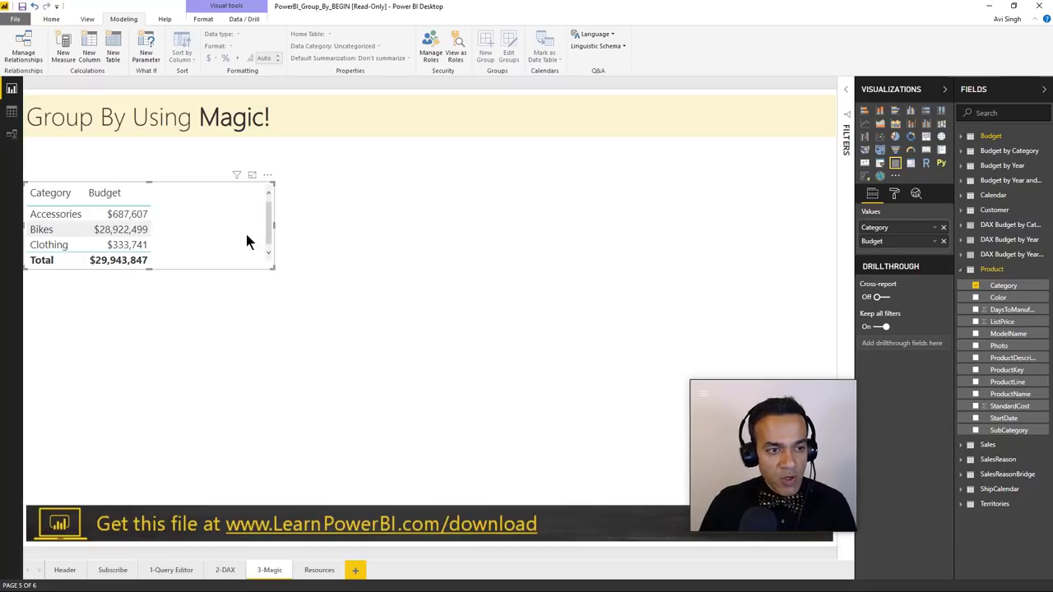
left_click_drag(273, 268, 268, 286)
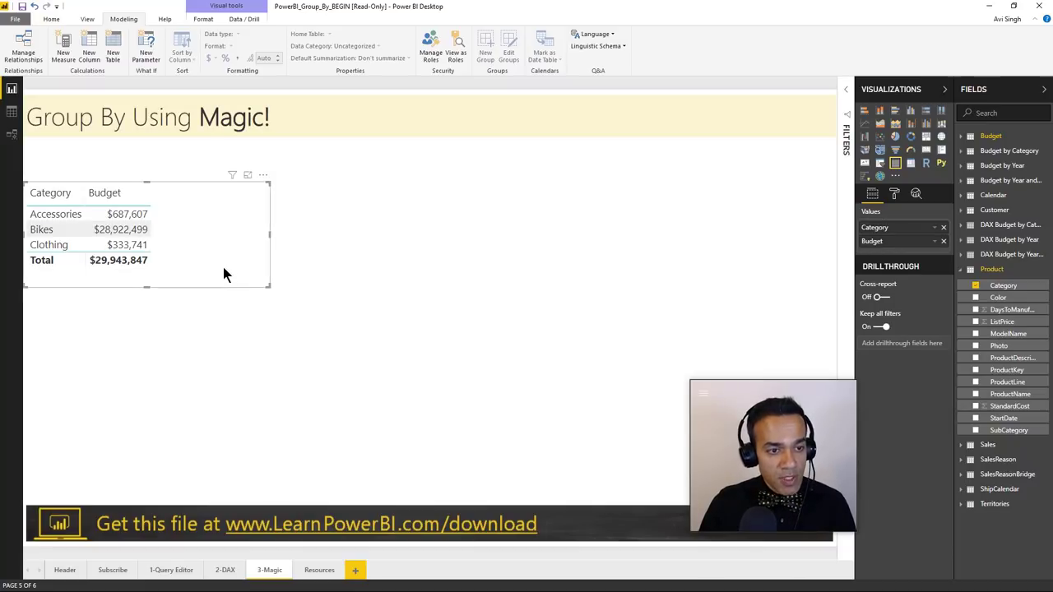
Duplicate the category table below the original and replace Category with Year from the Calendar table, set not to summarize.
left_click_drag(248, 210, 253, 307)
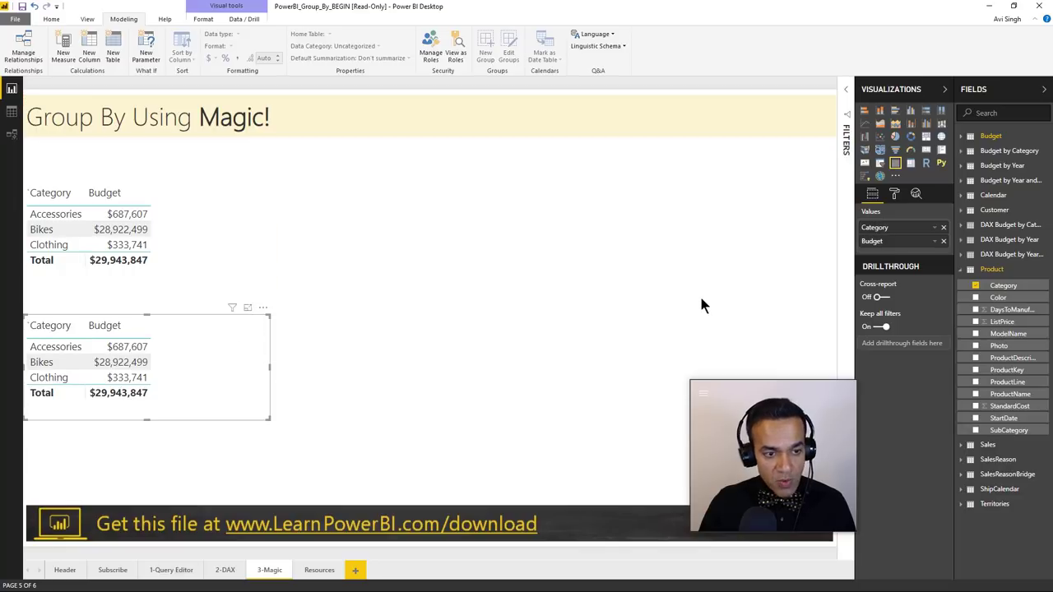
left_click(944, 229)
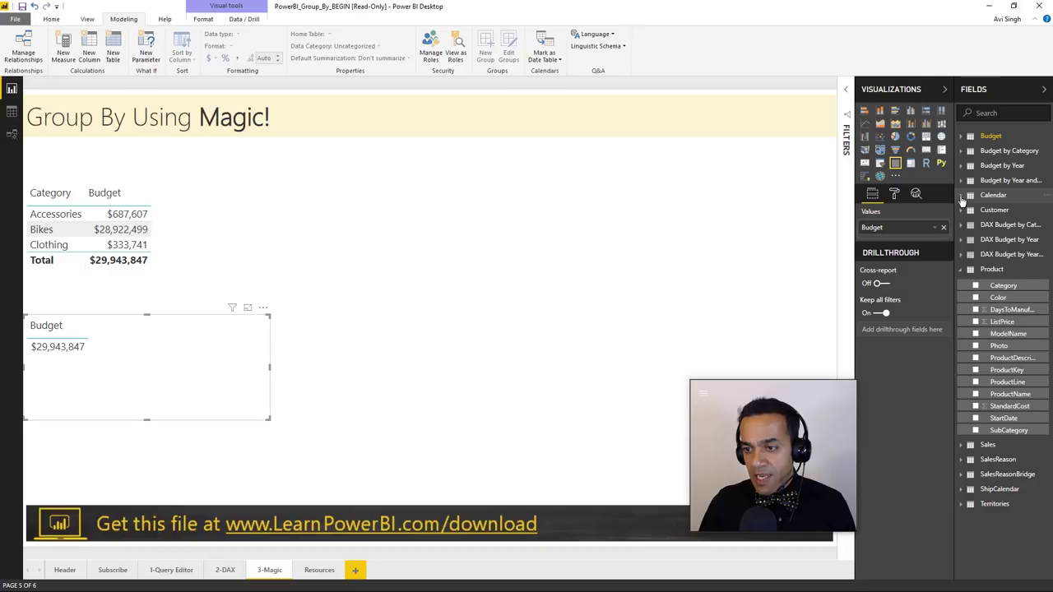
left_click(961, 195)
left_click_drag(997, 489, 918, 229)
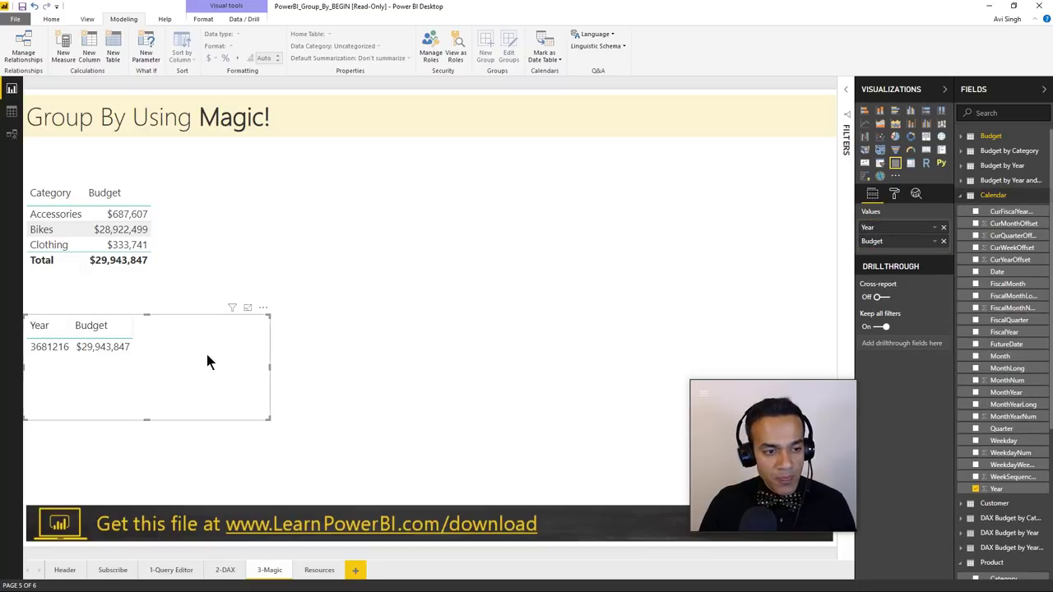
left_click(934, 233)
left_click(858, 306)
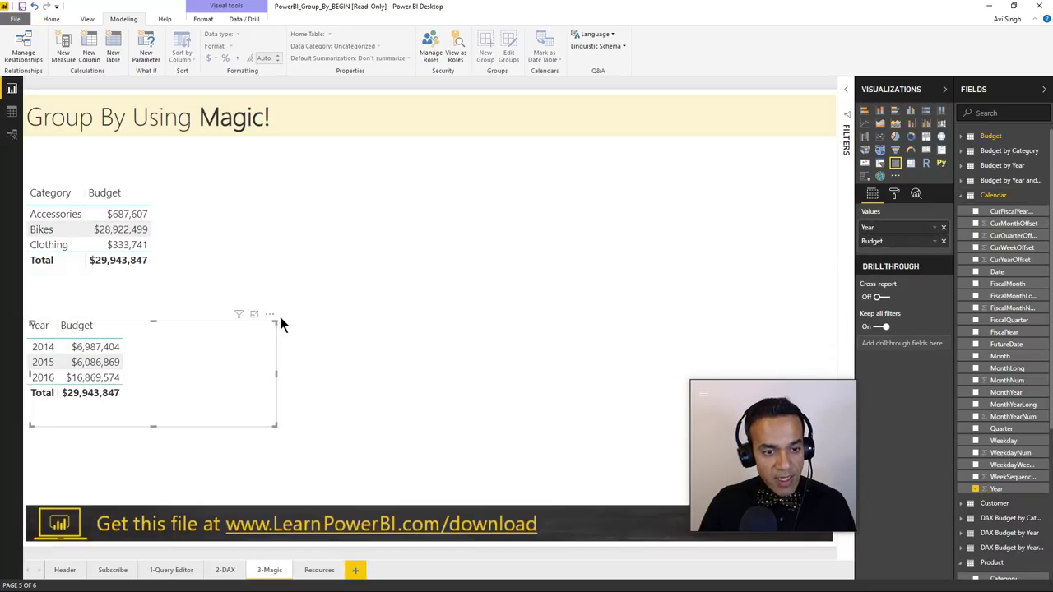
Place a copy of the year table beside the category table, convert it to a matrix, and add Product Category above Year in its rows.
left_click_drag(280, 322, 566, 164)
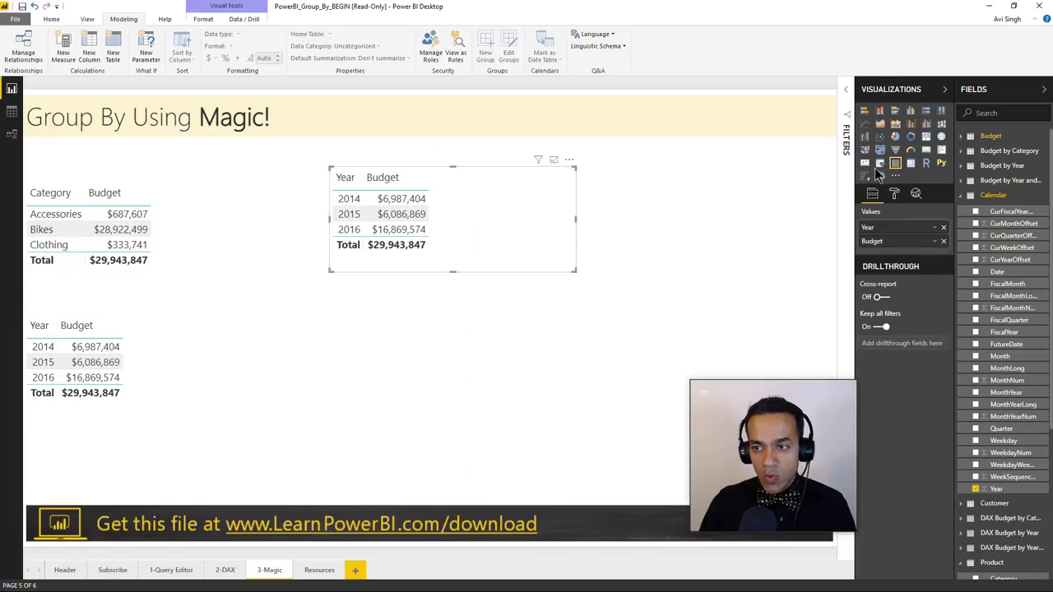
left_click(910, 164)
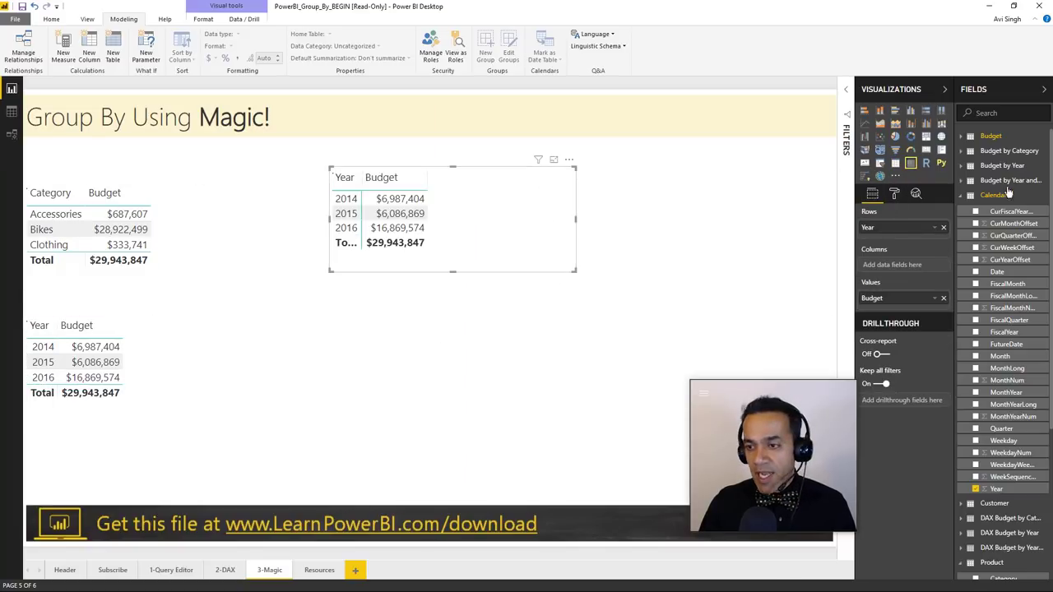
left_click(963, 199)
left_click(962, 269)
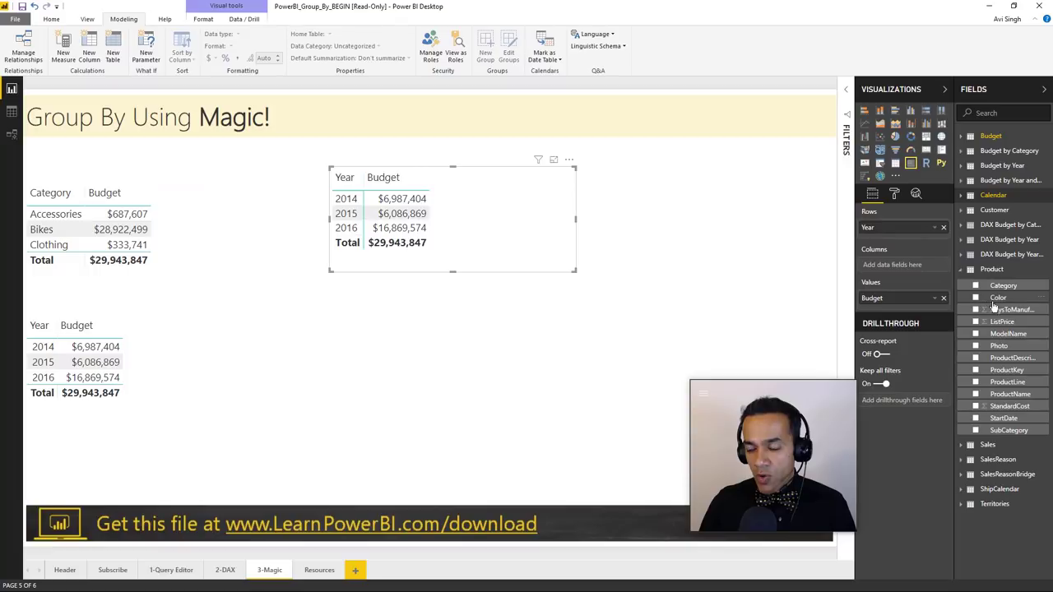
left_click_drag(1002, 285, 895, 242)
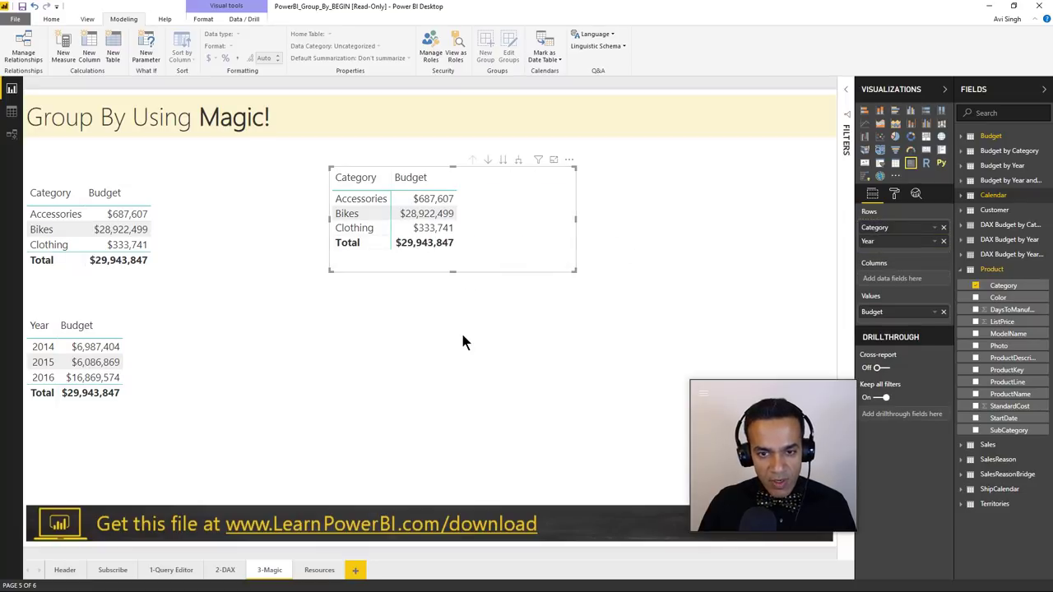
Turn on the +/- icons for the matrix's row headers and make the matrix wider and taller.
left_click(895, 193)
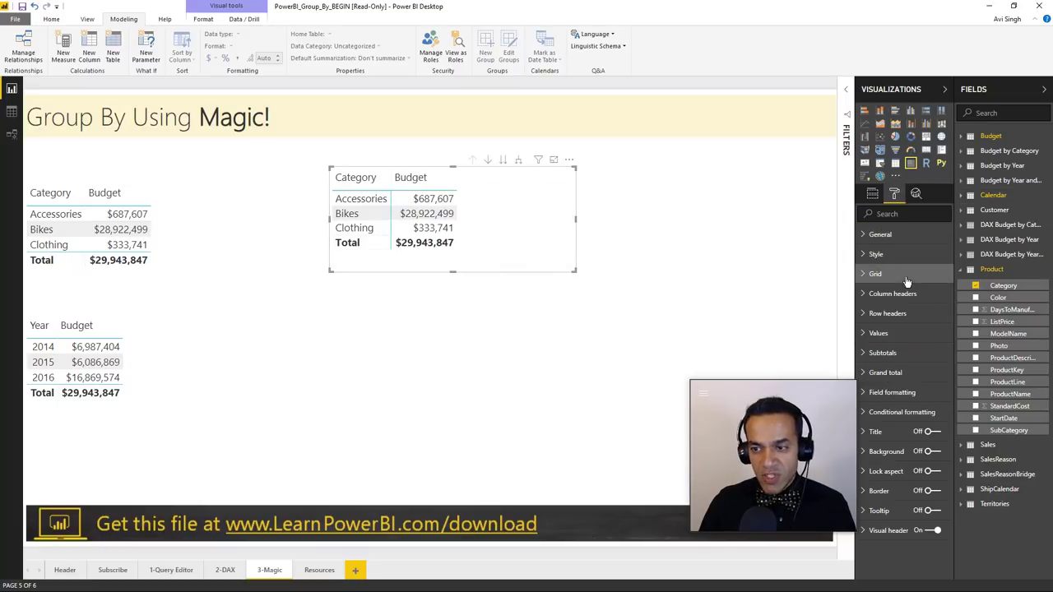
left_click(896, 213)
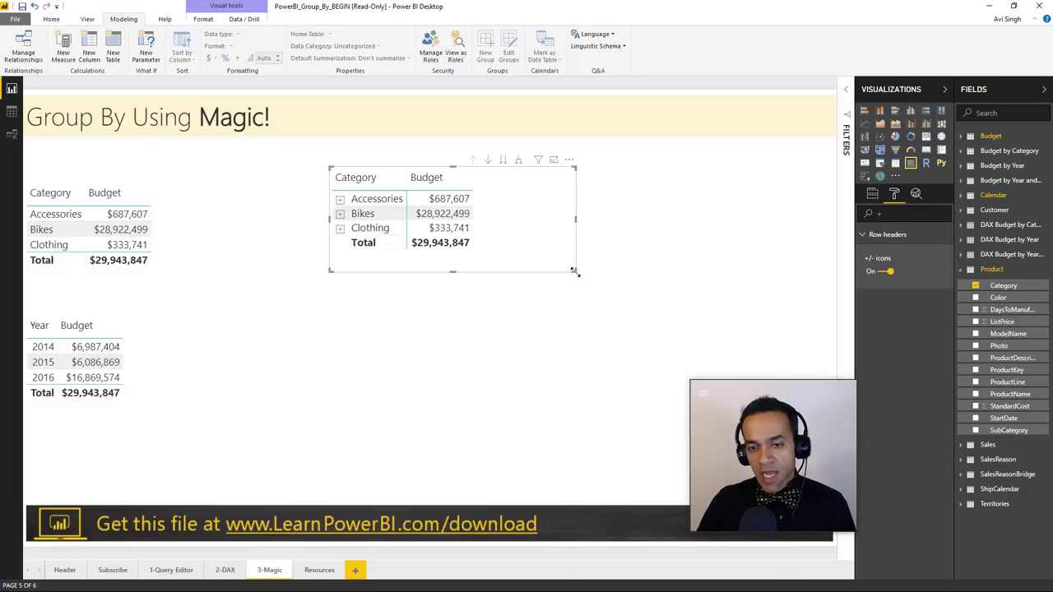
left_click_drag(574, 270, 638, 298)
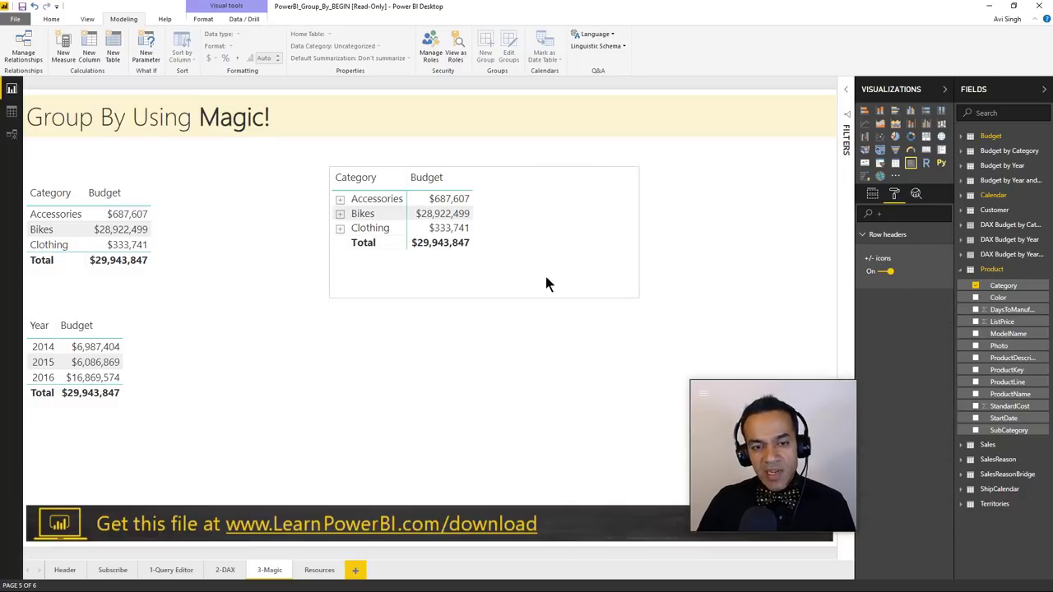
Put Year above Category in the matrix rows and expand 2014, 2015 and 2016, making the matrix tall enough to fit.
left_click(340, 230)
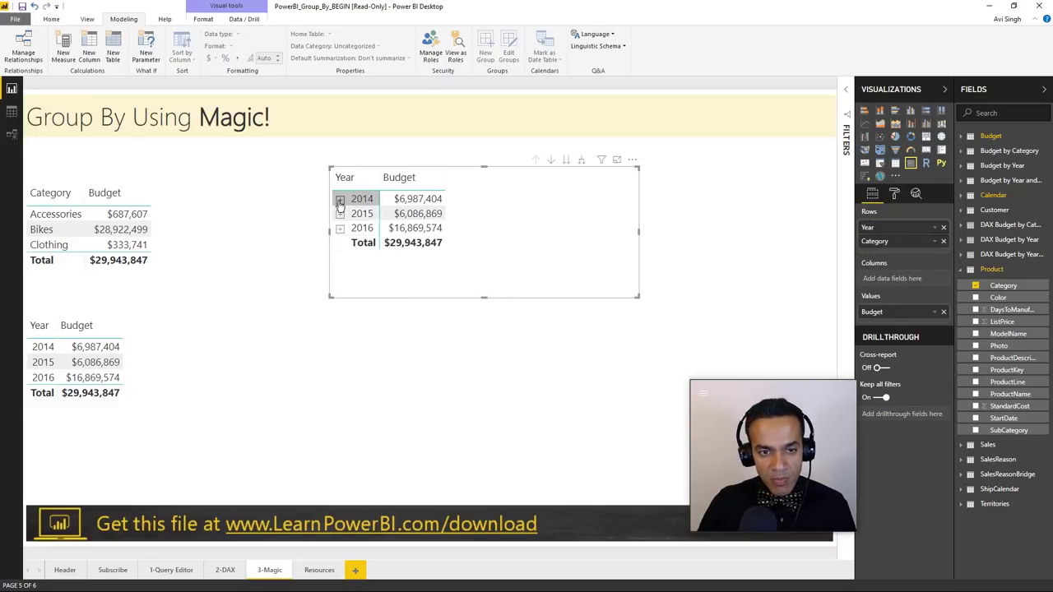
left_click(339, 199)
left_click(340, 229)
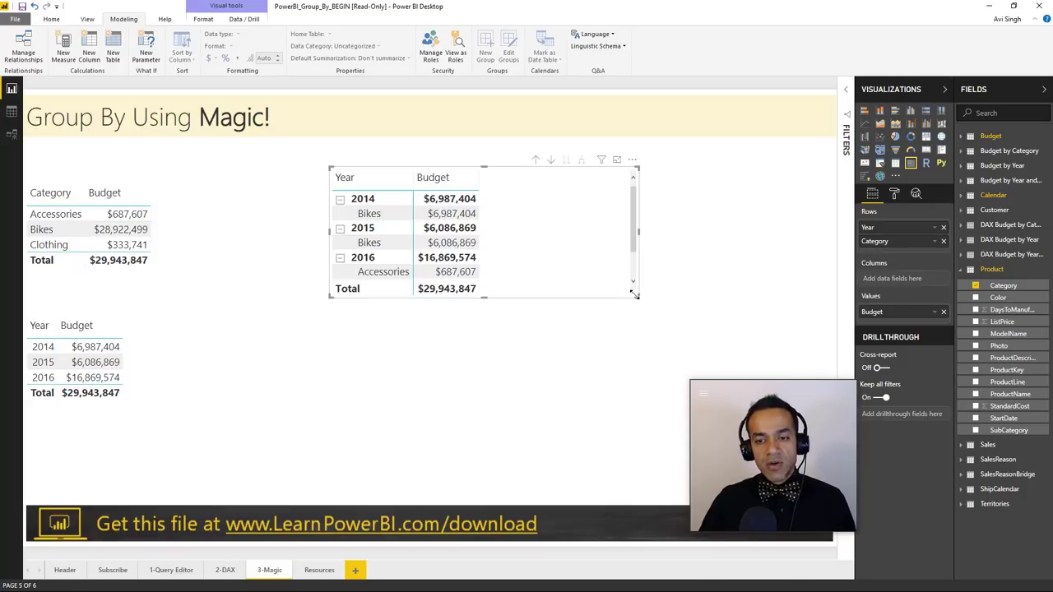
left_click_drag(634, 294, 637, 344)
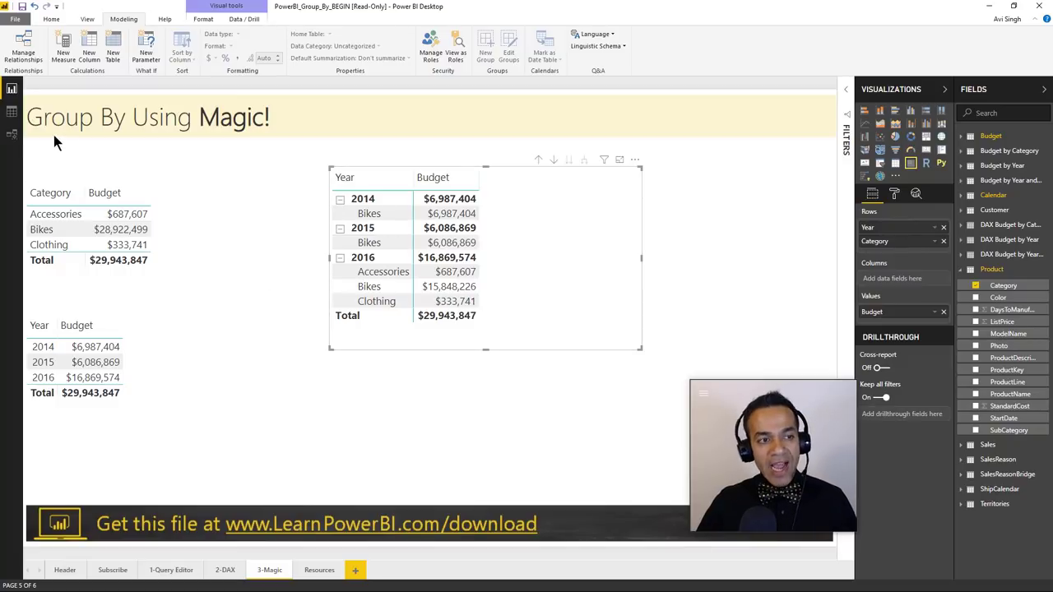
Examine how the Budget table relates to the Calendar and Product tables in the model diagram.
left_click(12, 137)
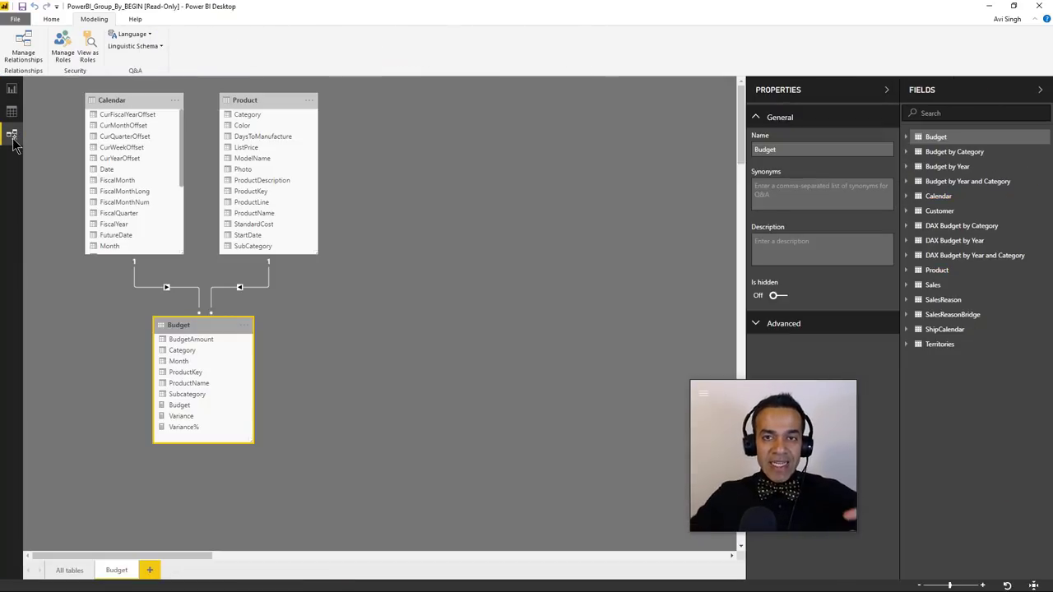
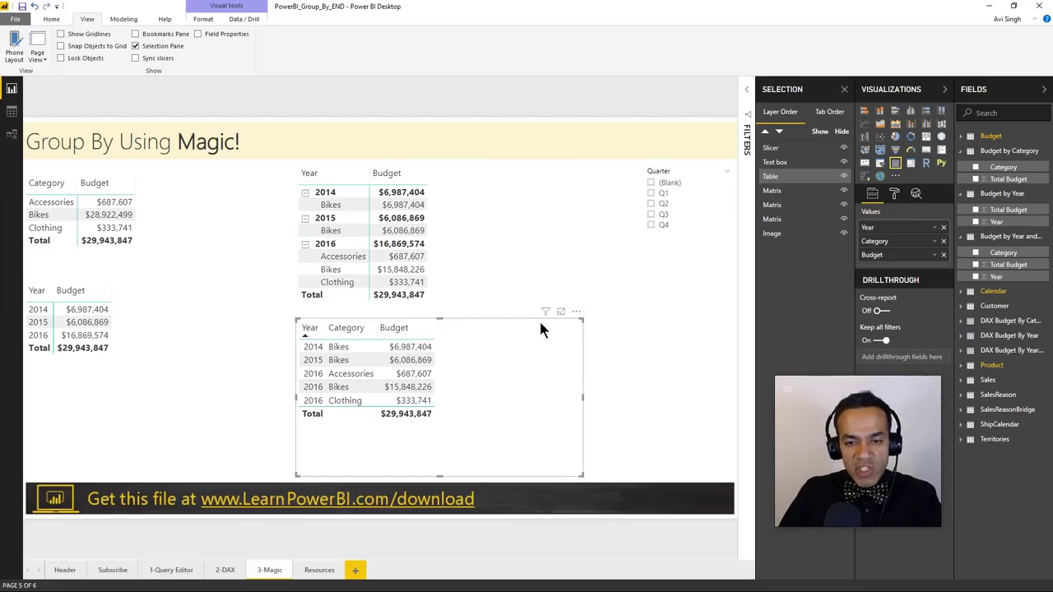
On the 3-Magic page of PowerBI_Group_By_END, delete the flat Year and Category table and move the year-category matrix closer to the year summary.
left_click_drag(449, 349, 177, 370)
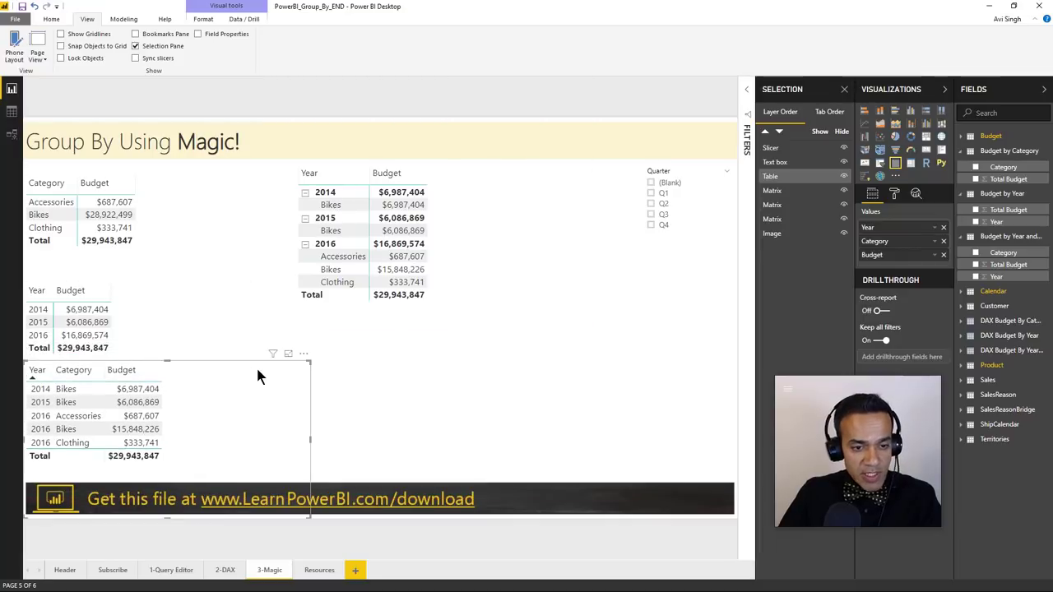
key("Delete")
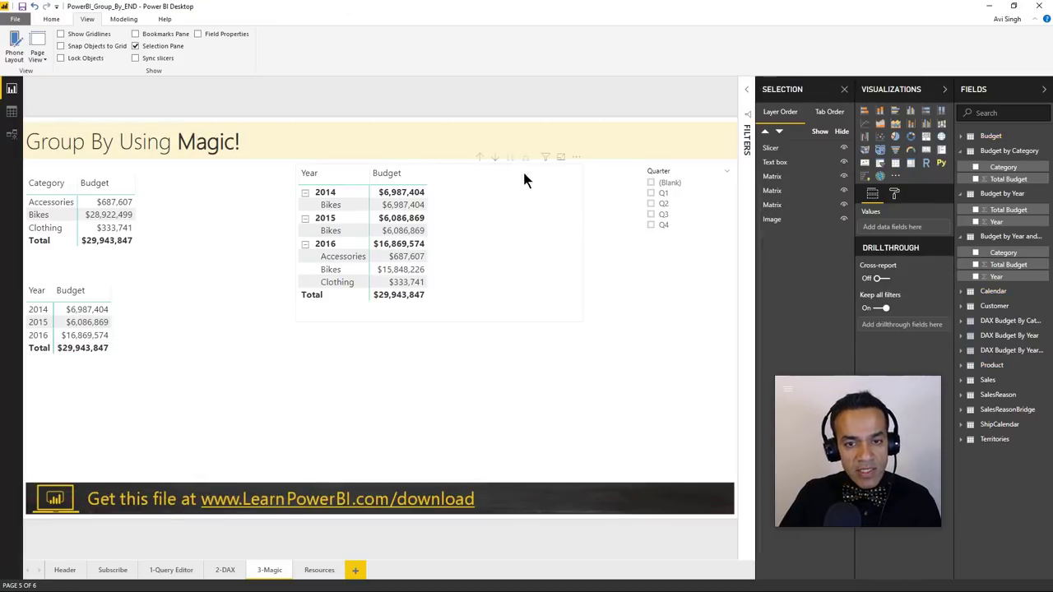
left_click(576, 168)
left_click_drag(577, 168, 505, 231)
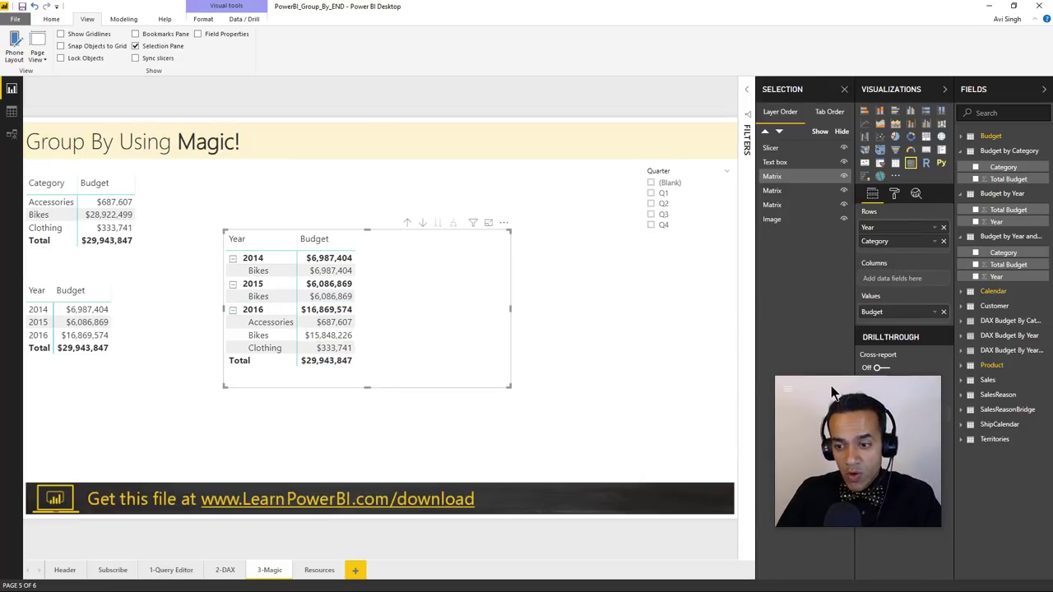
left_click_drag(831, 387, 758, 370)
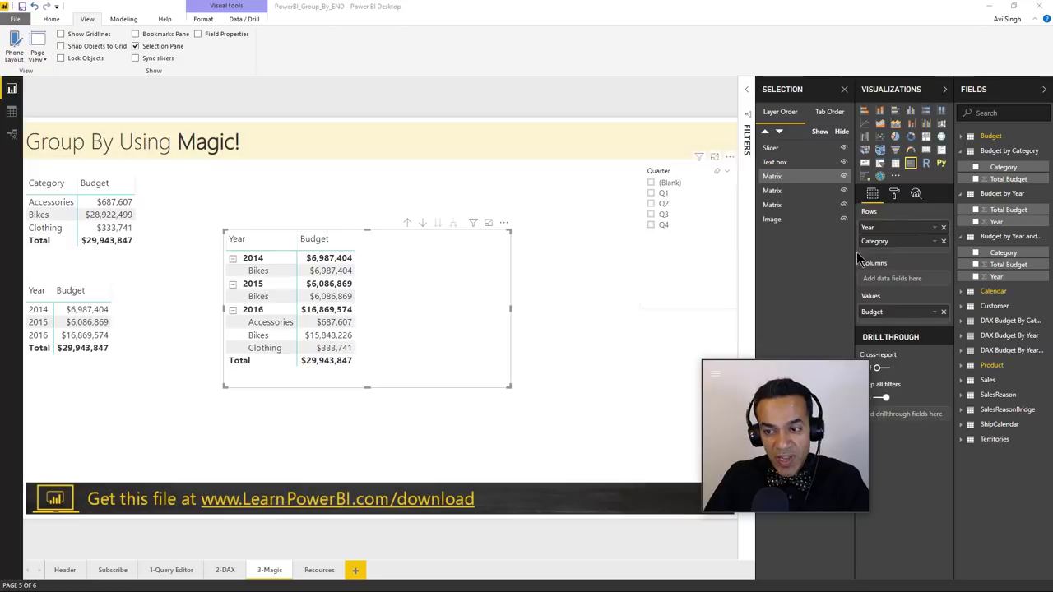
Remove Category from the year-category matrix, add Quarter from the Calendar table as its columns, and widen the matrix to fit.
left_click(881, 274)
left_click_drag(874, 242, 338, 294)
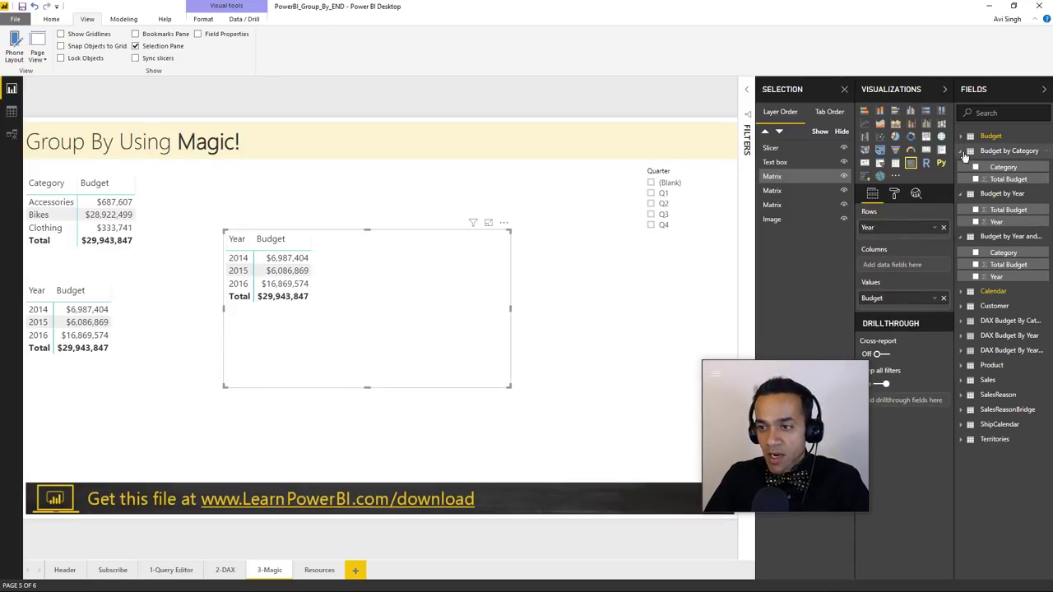
left_click(966, 296)
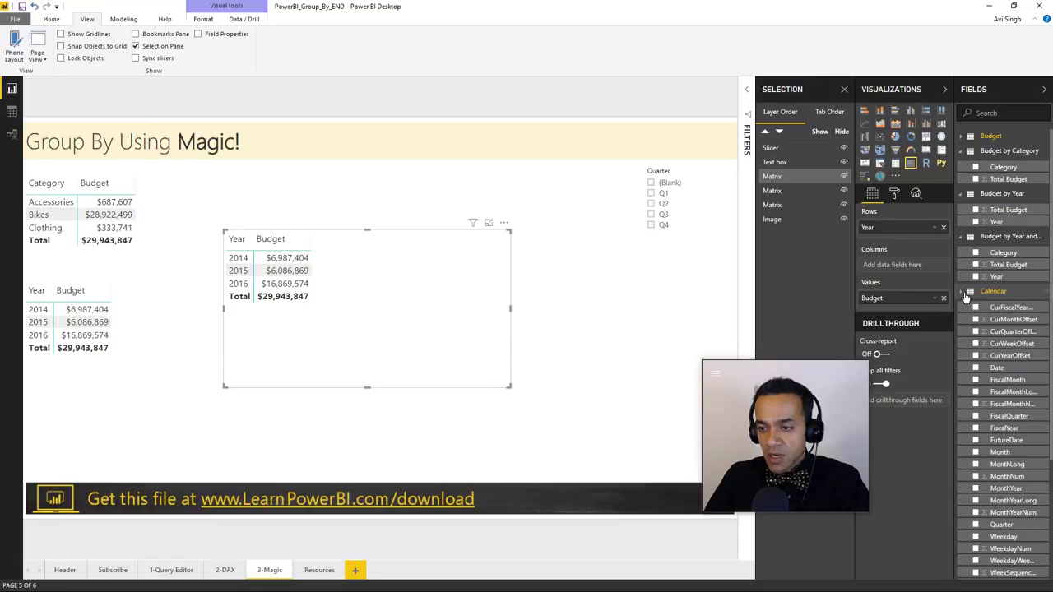
scroll(1017, 492, "down", 3)
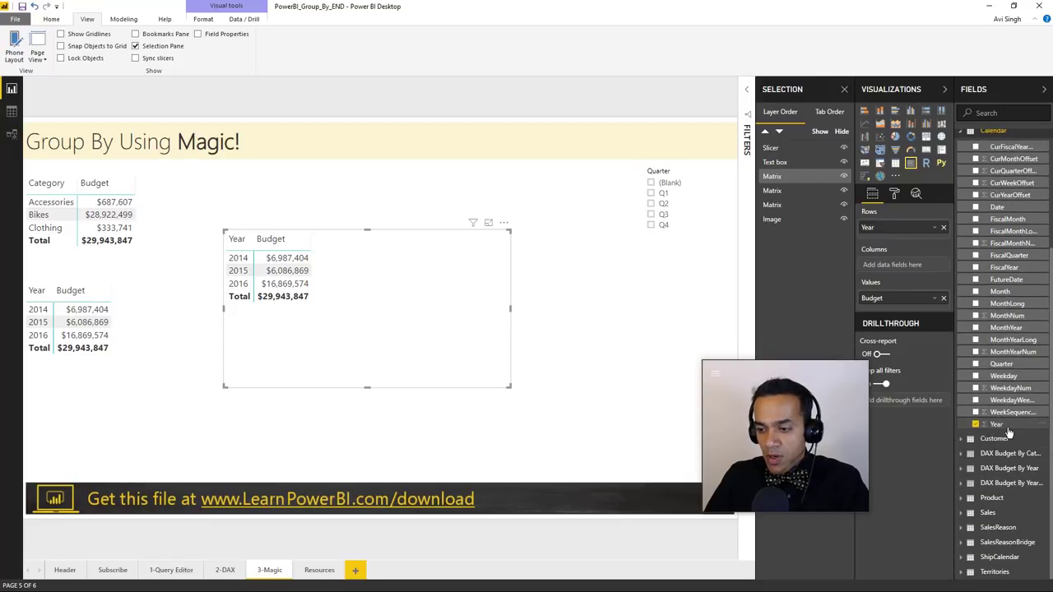
scroll(1020, 461, "up", 2)
left_click_drag(1001, 473, 909, 265)
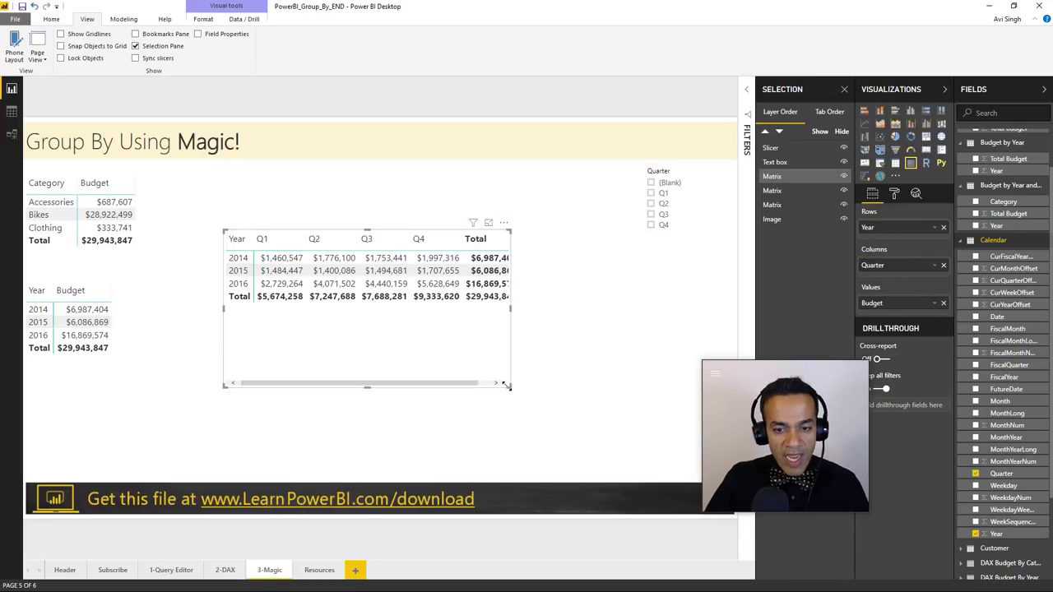
left_click_drag(506, 386, 562, 386)
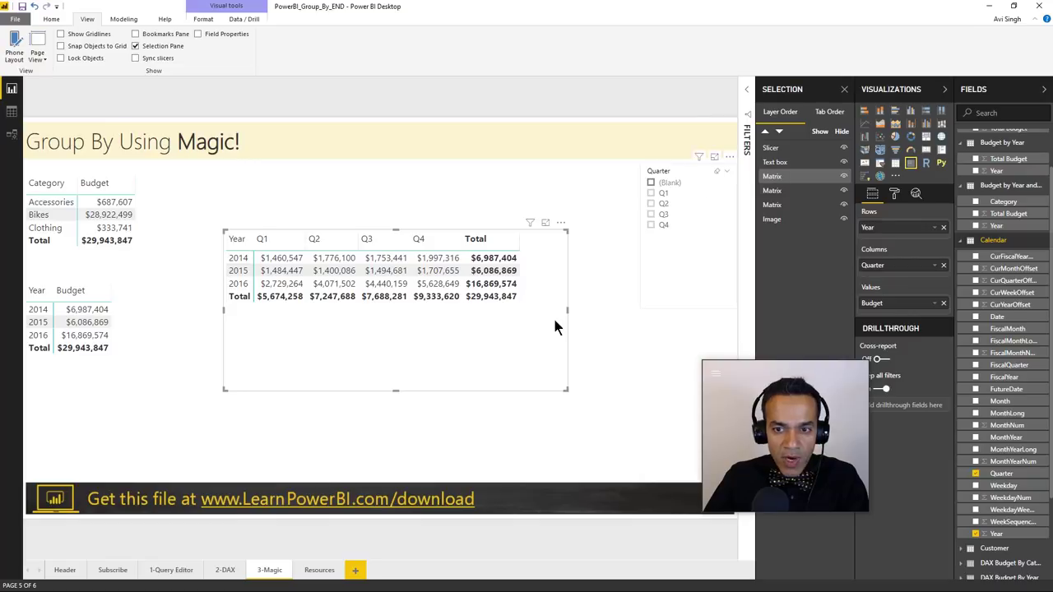
Undo the Quarter columns and the removal of Category from the matrix rows.
left_click(35, 7)
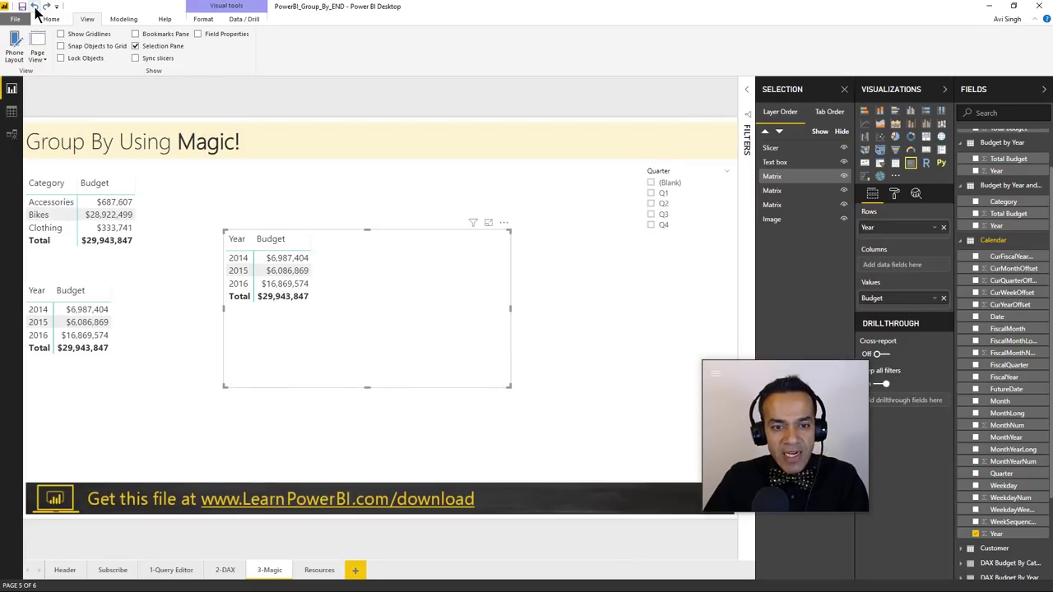
left_click(35, 7)
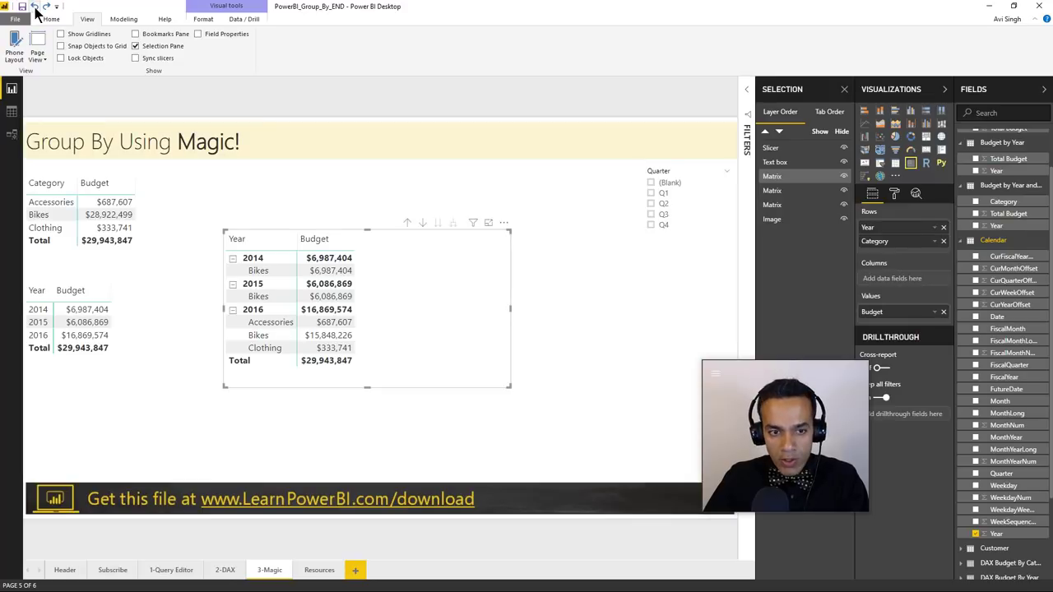
Shorten the Quarter slicer to about two thirds of its height on the 3-Magic page.
left_click(548, 282)
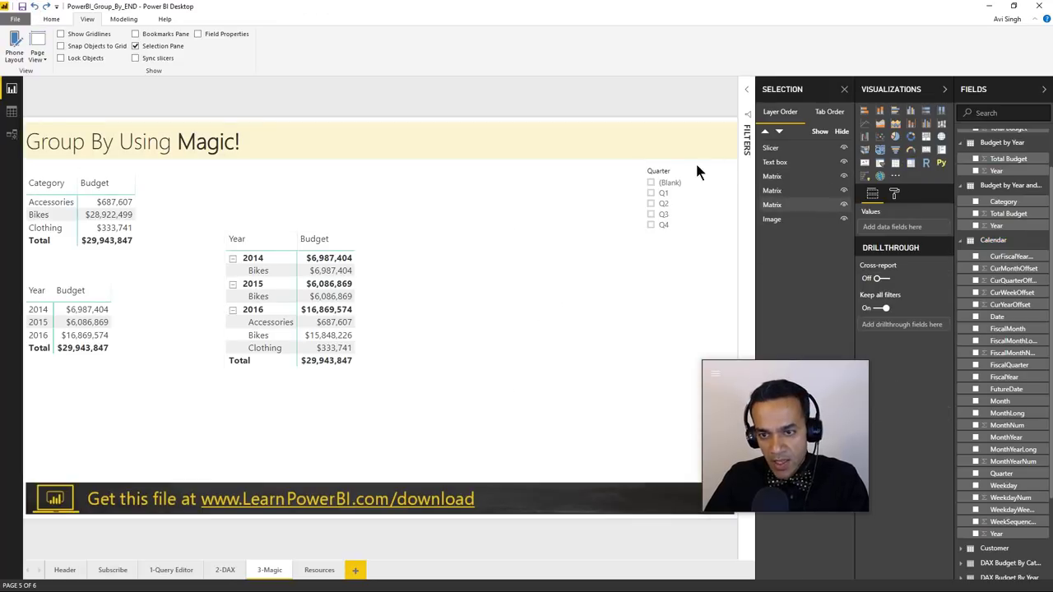
left_click(693, 306)
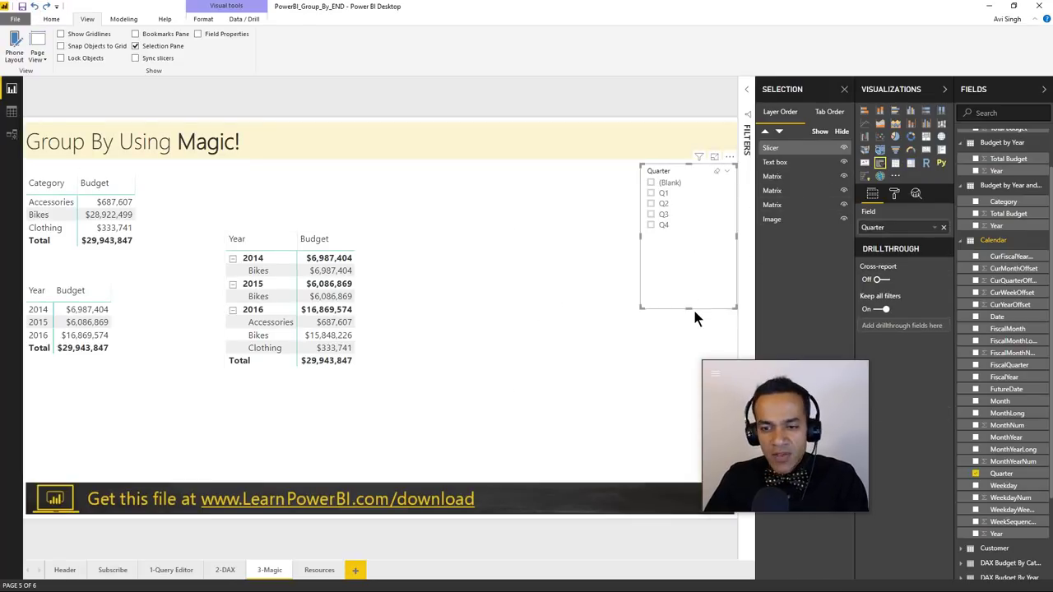
left_click(596, 275)
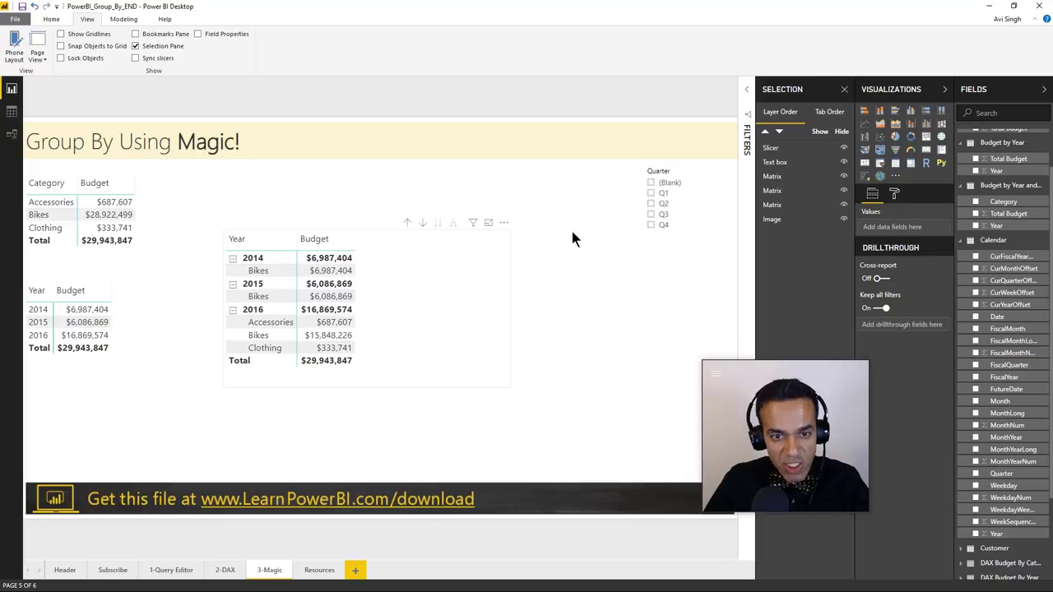
Filter the 3-Magic summaries by Q1 and by Q2 with the Quarter slicer, and clear the slicer selection.
left_click(664, 196)
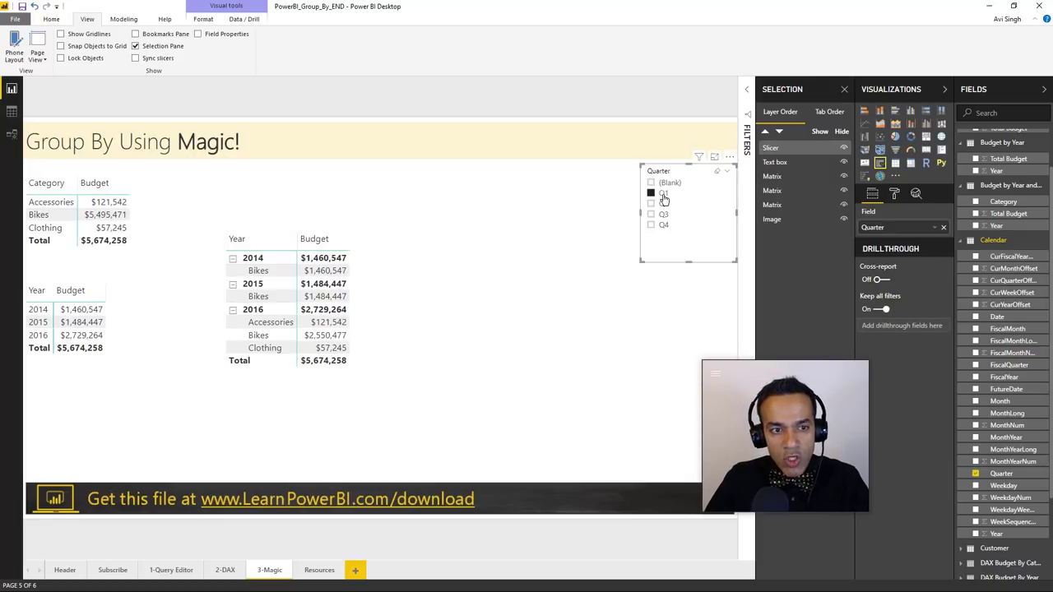
left_click(665, 204)
left_click(663, 194, "ctrl")
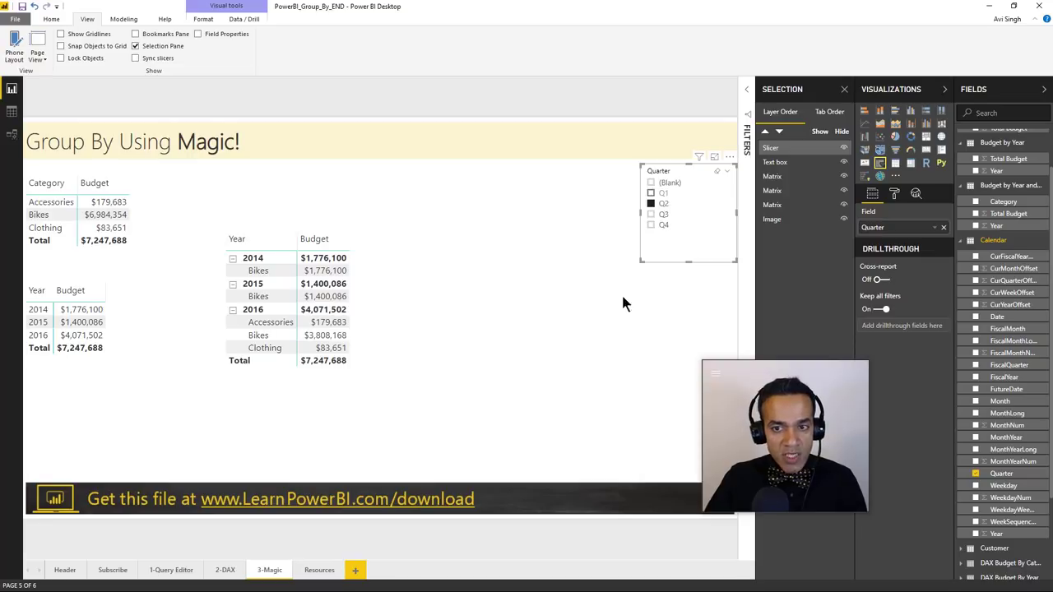
left_click(716, 172)
left_click(525, 270)
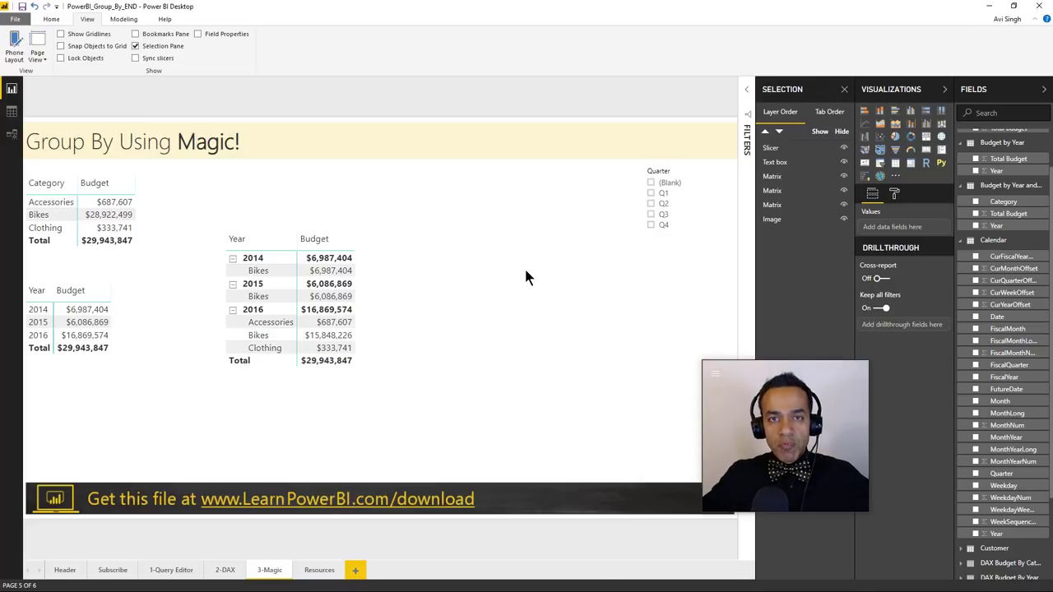
Examine the separate grouped budget tables in the all-tables model diagram and return to the report.
left_click(11, 136)
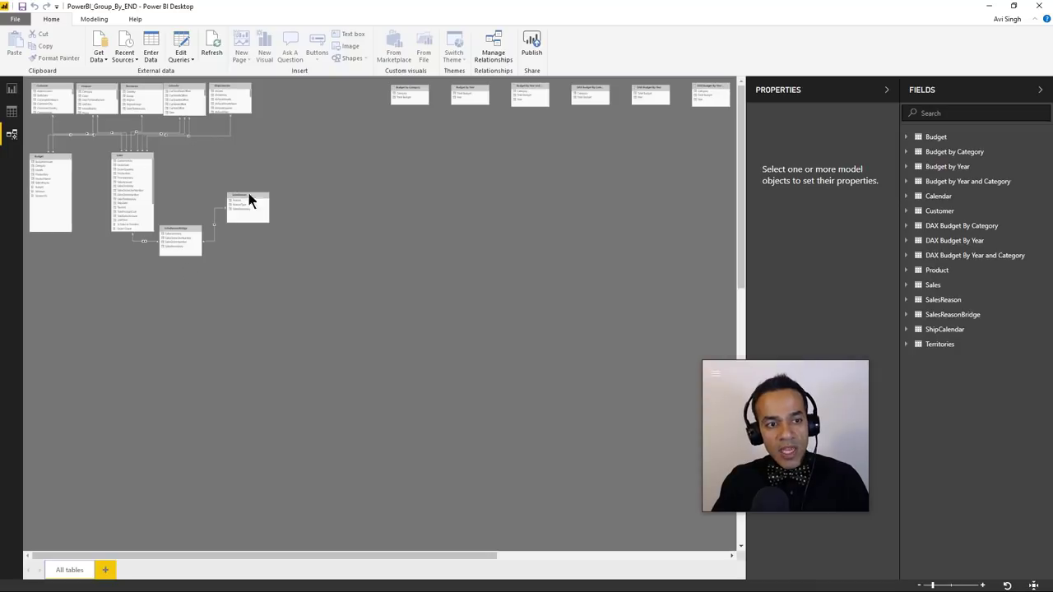
left_click(11, 88)
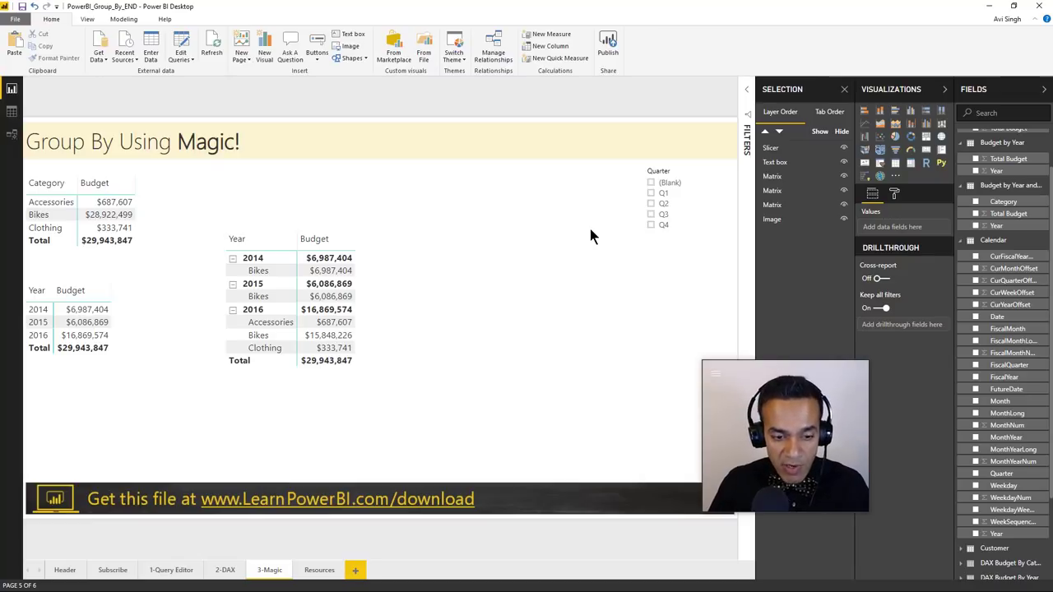
Make the hidden Quarter slicer visible on the 2-DAX page.
left_click(225, 569)
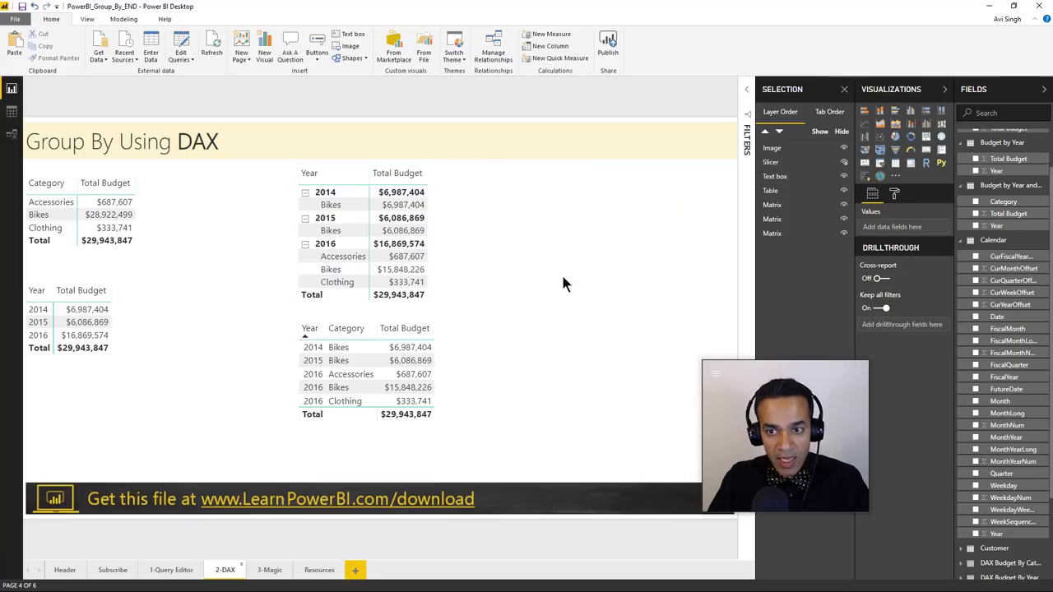
left_click(835, 163)
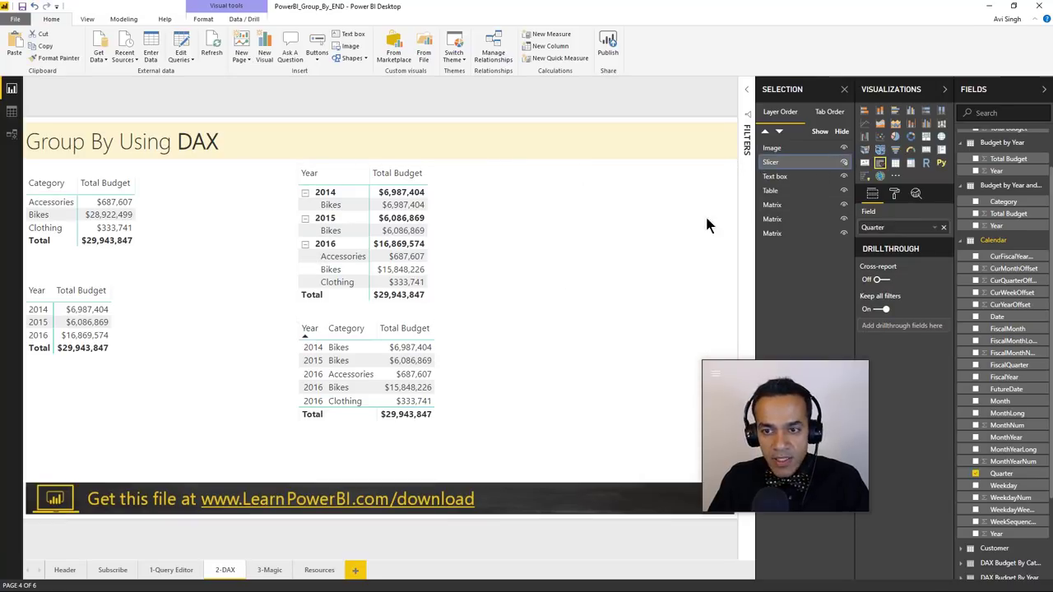
left_click(844, 163)
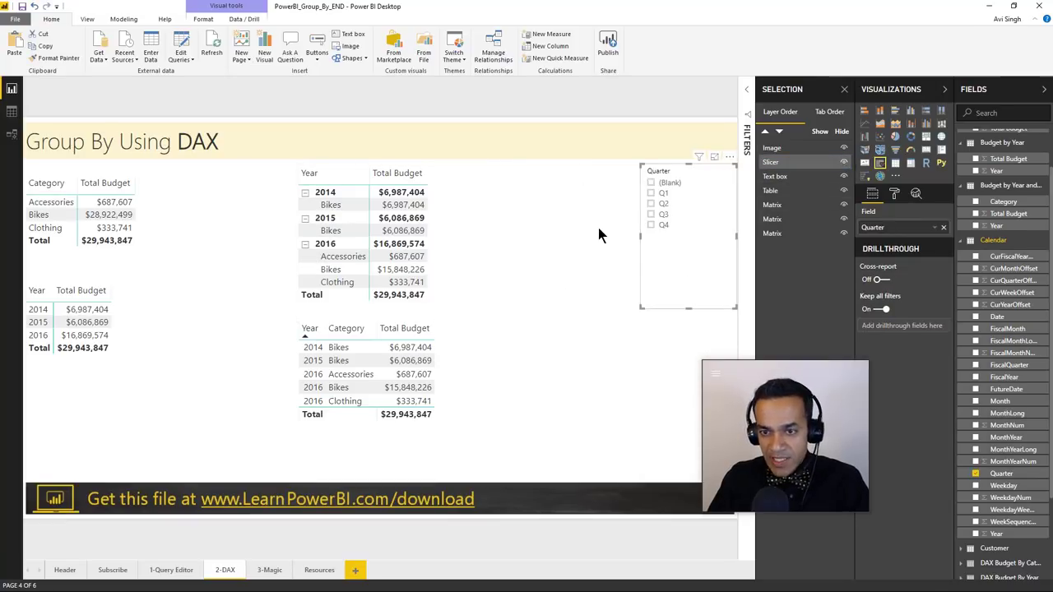
Test the Quarter slicer against the DAX summaries with Q2, Q3 and Q4, and clear its selection.
left_click(664, 205)
left_click(664, 214)
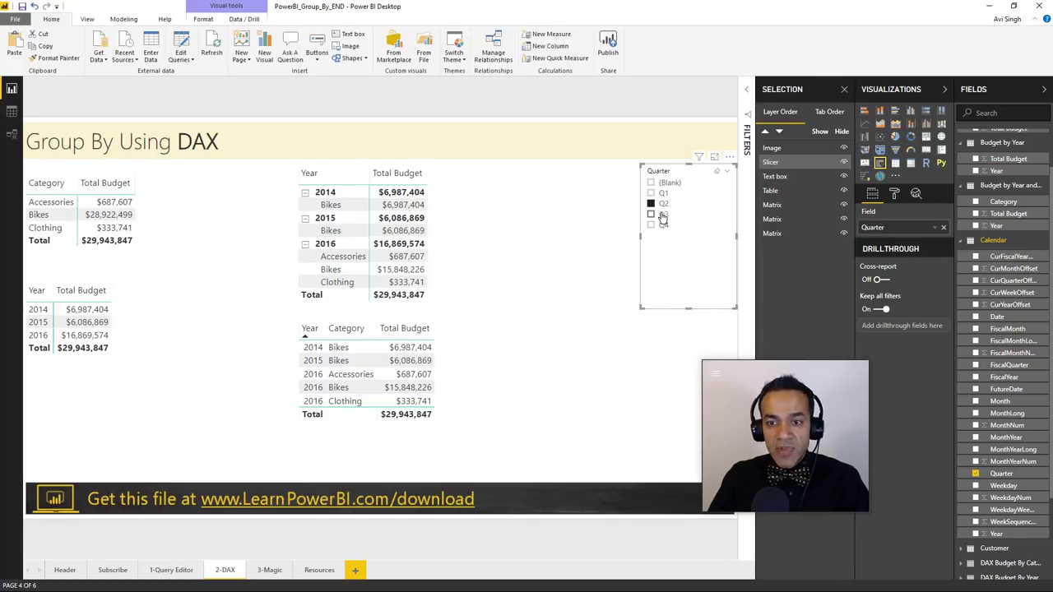
left_click(664, 225)
left_click(715, 171)
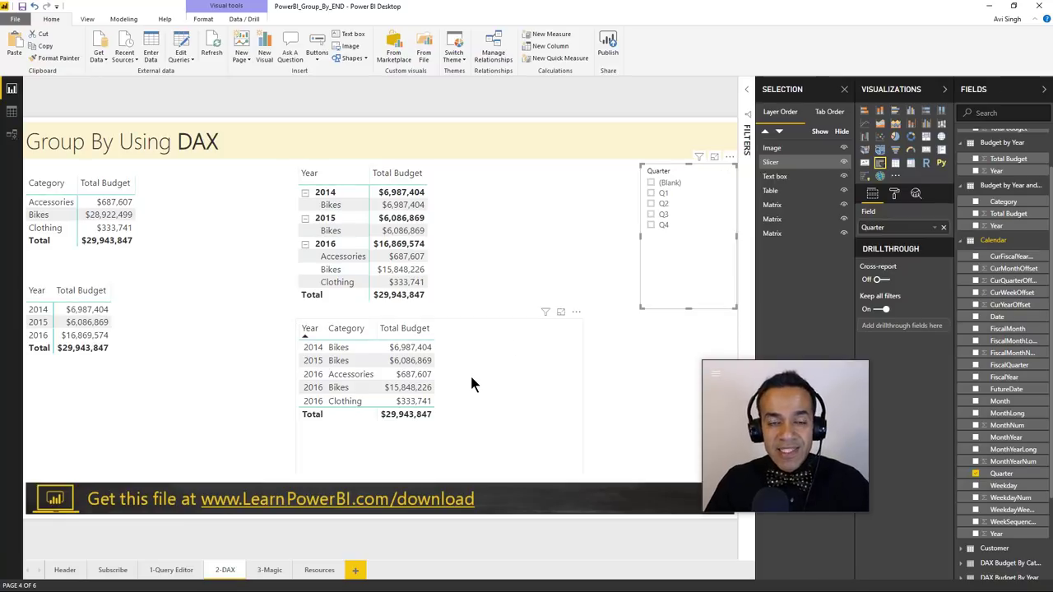
On the 1-Query Editor page, test the Quarter slicer with Q2 and clear its selection.
left_click(171, 571)
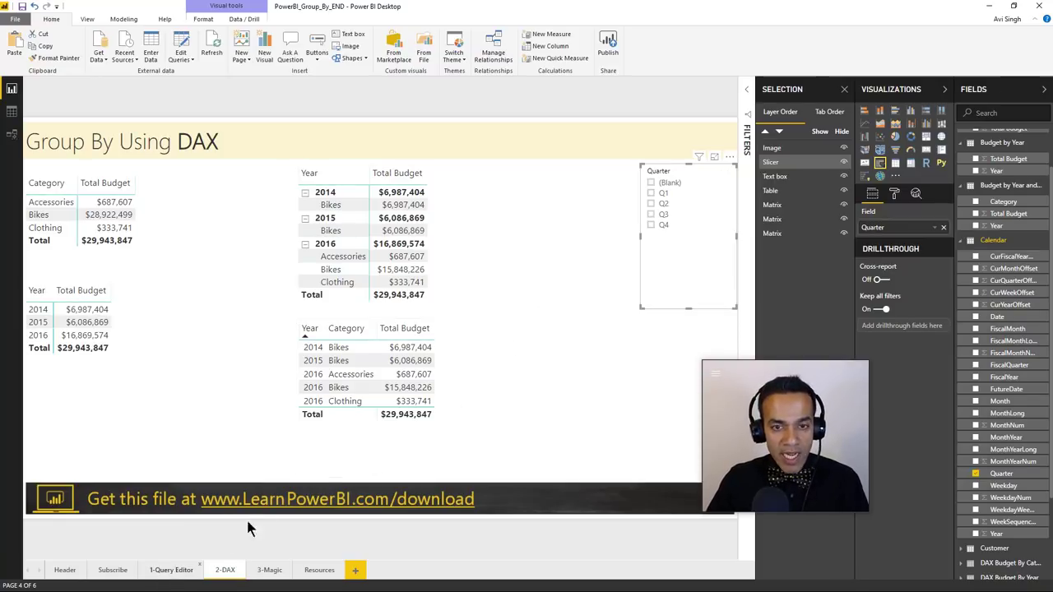
left_click(652, 204)
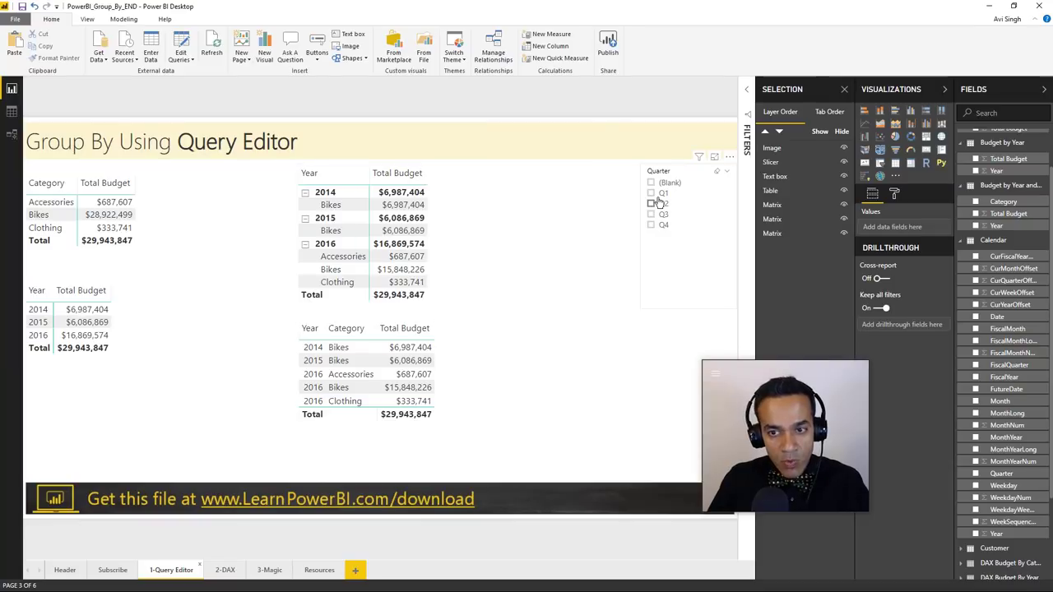
left_click(719, 181)
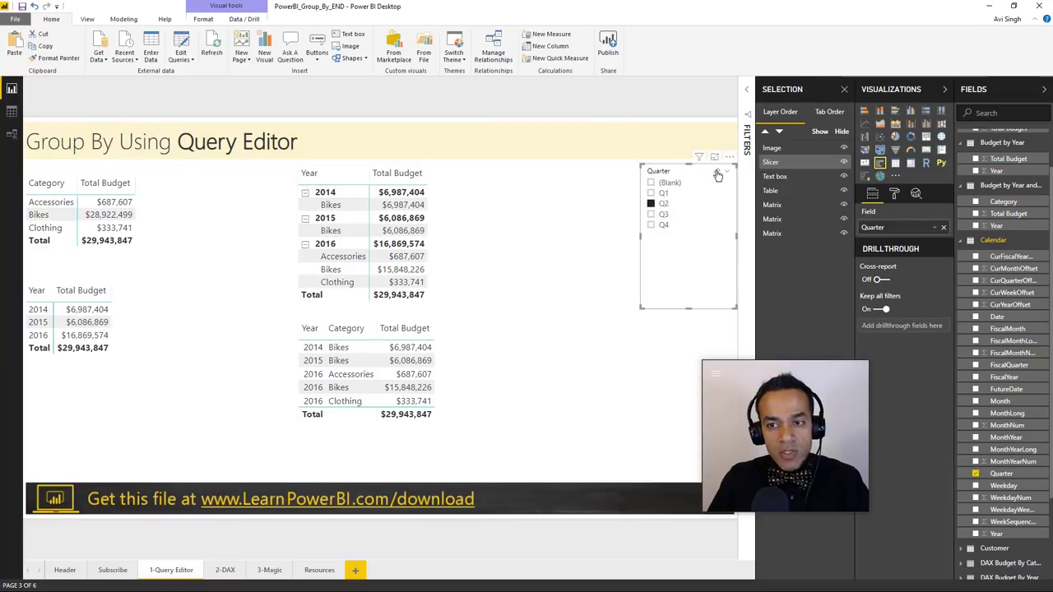
left_click(513, 286)
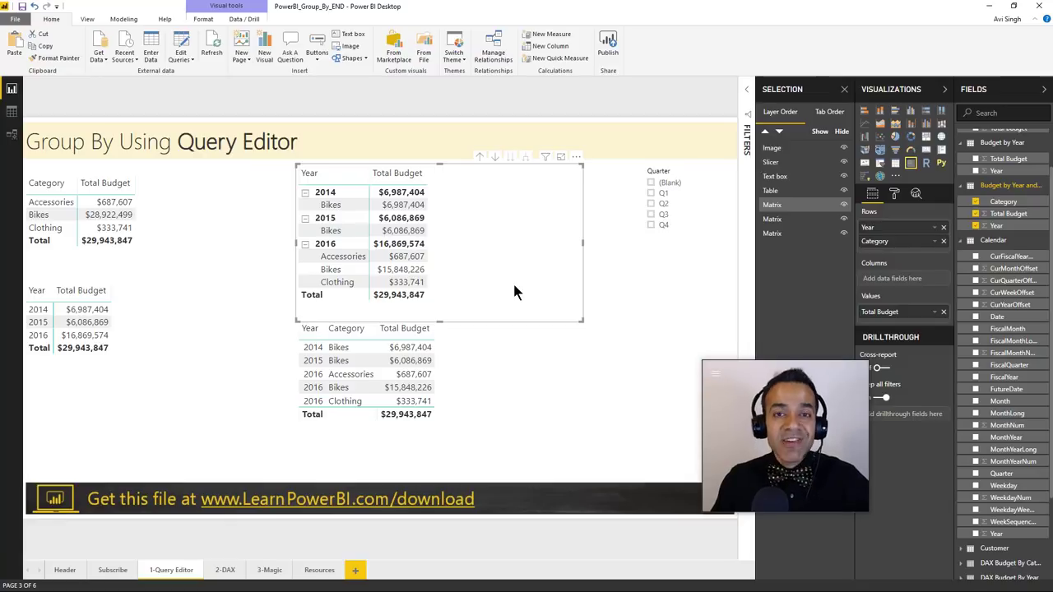
Compare the grouped summaries on the 3-Magic, 1-Query Editor and 2-DAX pages.
left_click(274, 571)
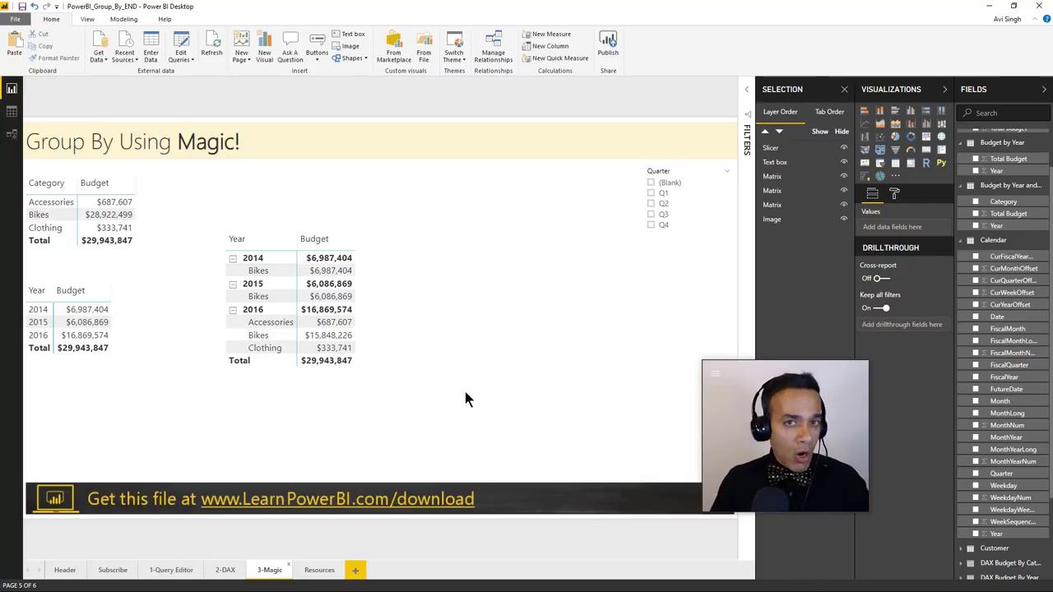
left_click(173, 571)
left_click(226, 574)
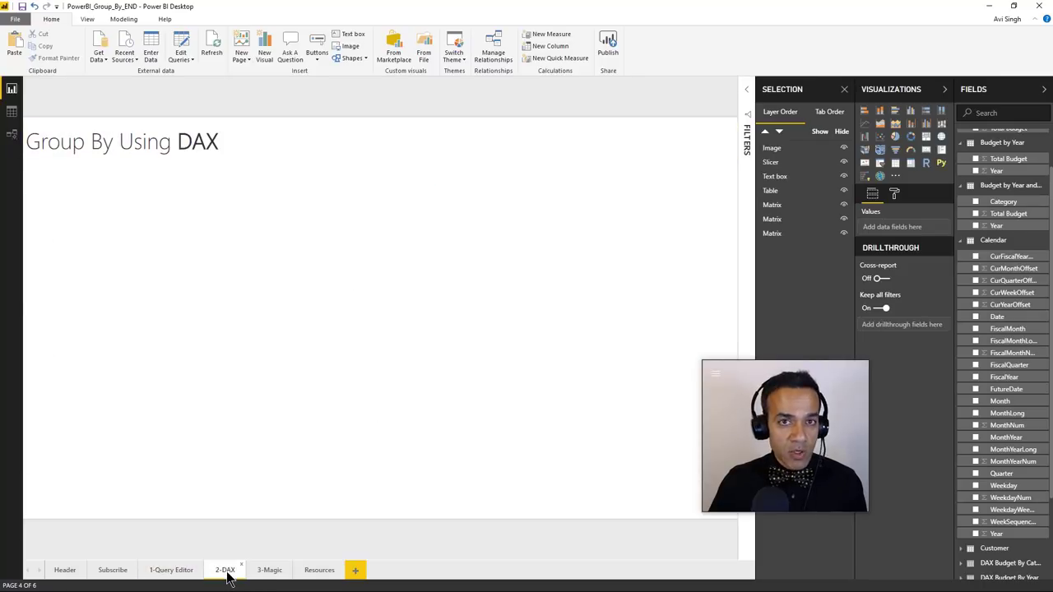